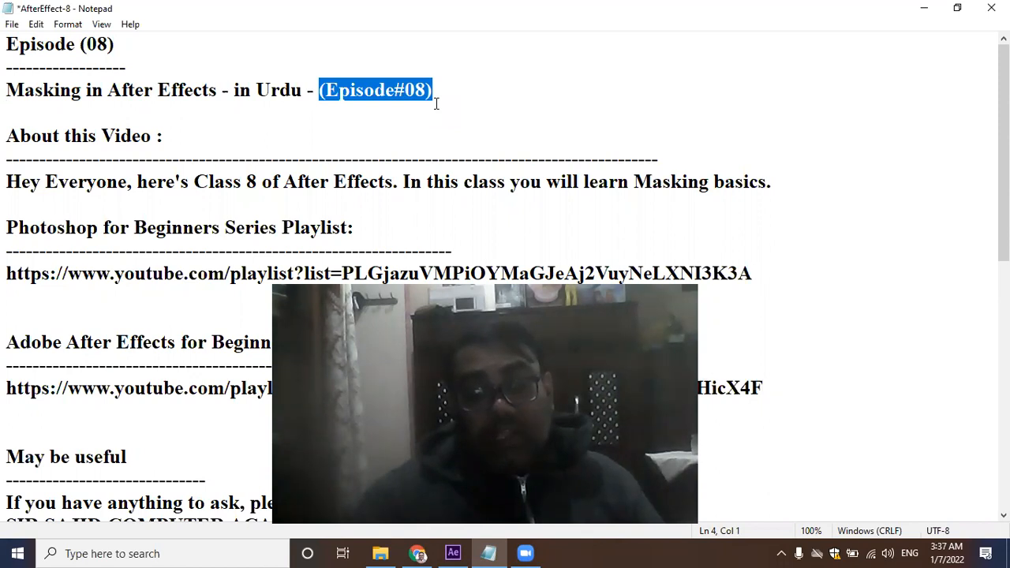
Switch to After Effects and create the HDTV 1080 25 composition Comp 1 with a black background.
drag(8, 90, 225, 87)
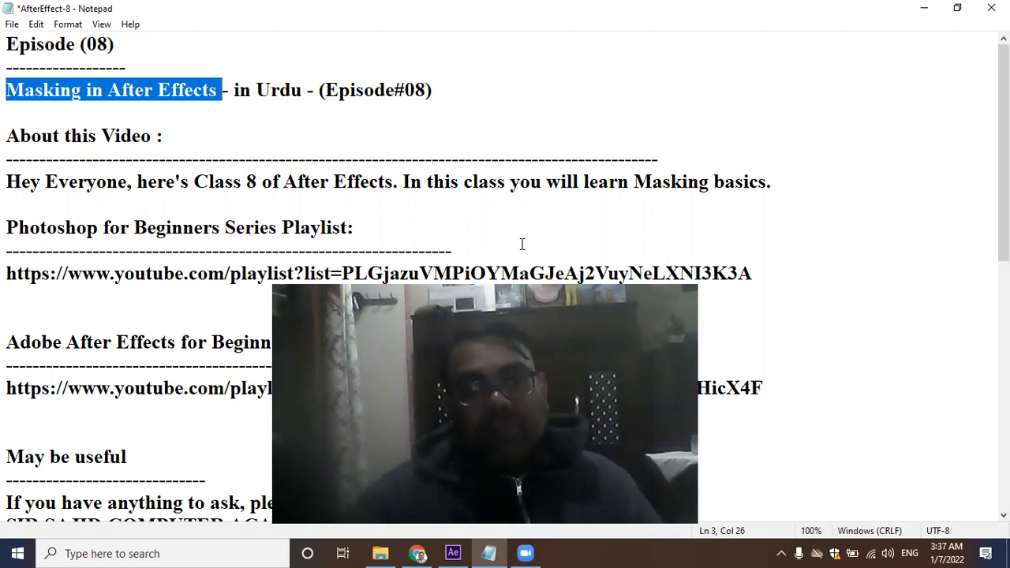
click(453, 552)
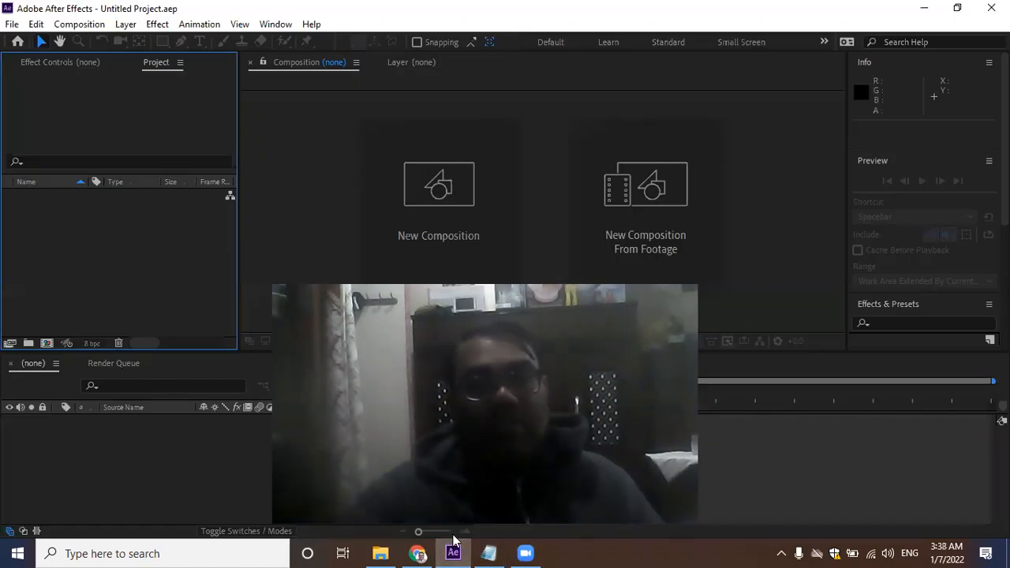
click(110, 314)
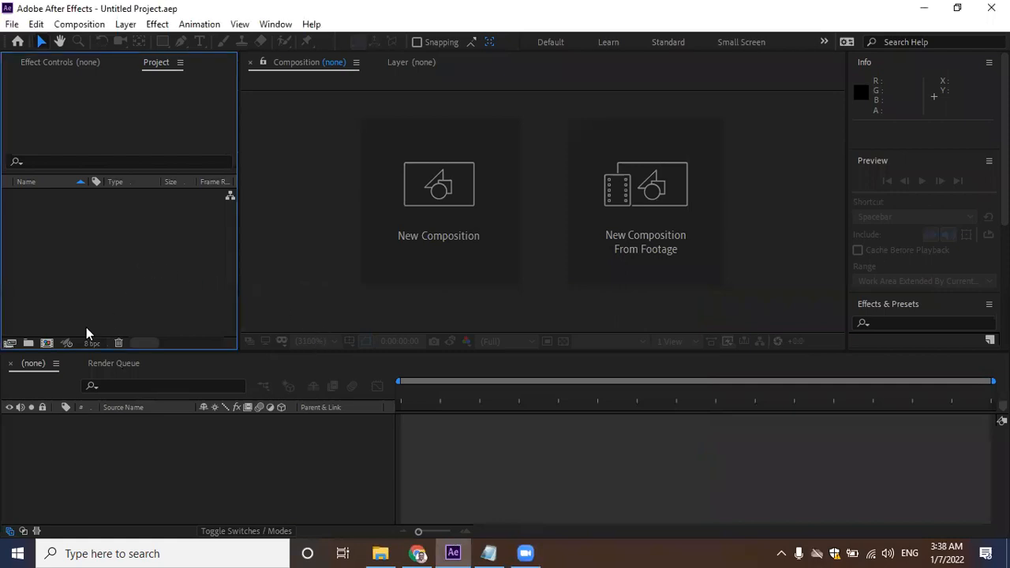
click(48, 341)
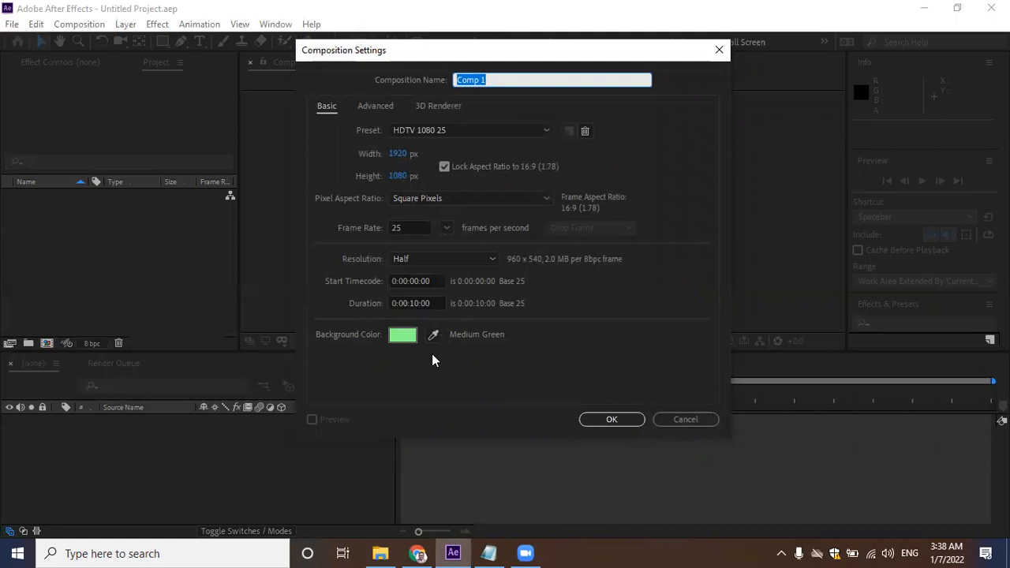
click(404, 336)
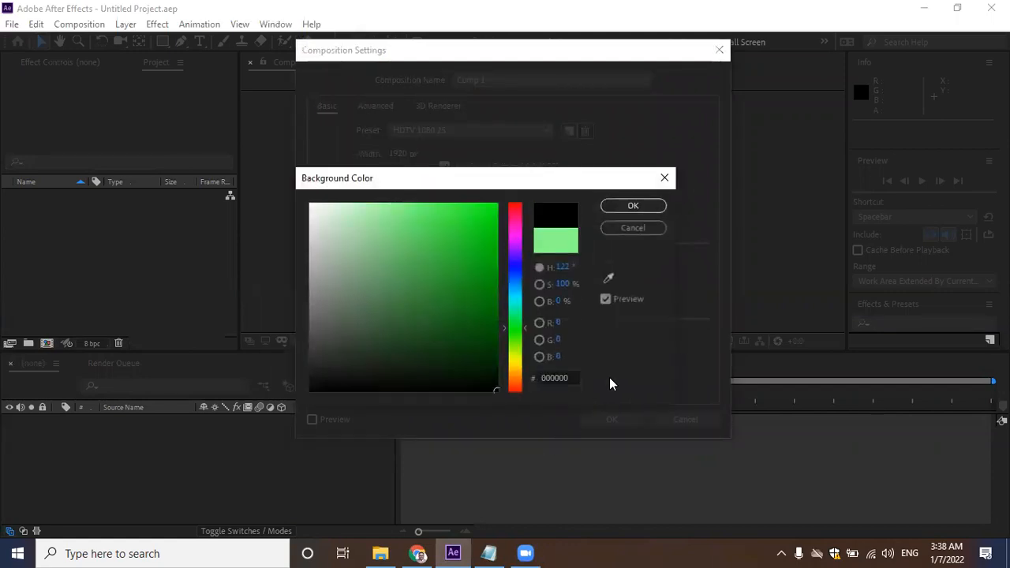
click(648, 207)
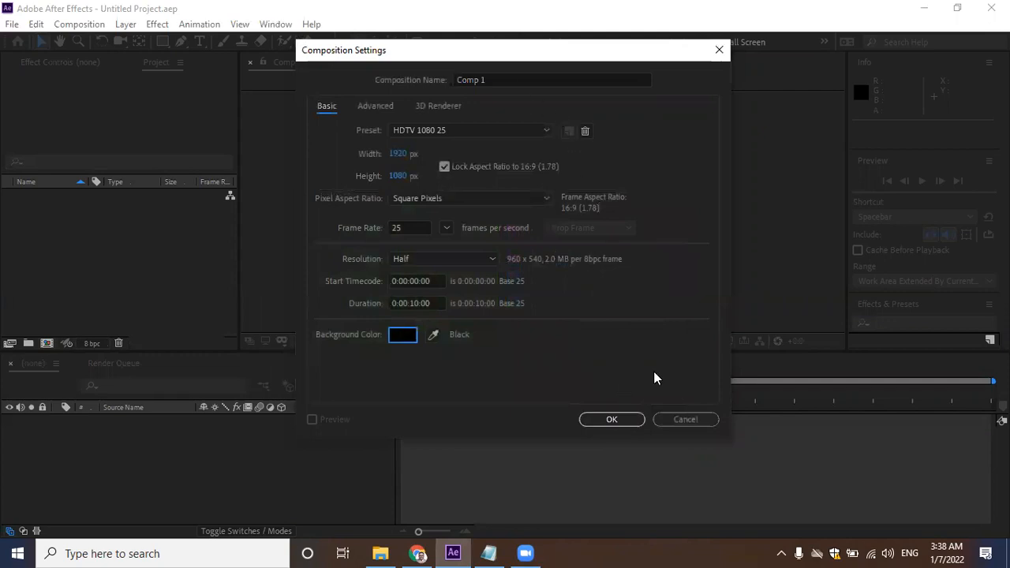
click(623, 419)
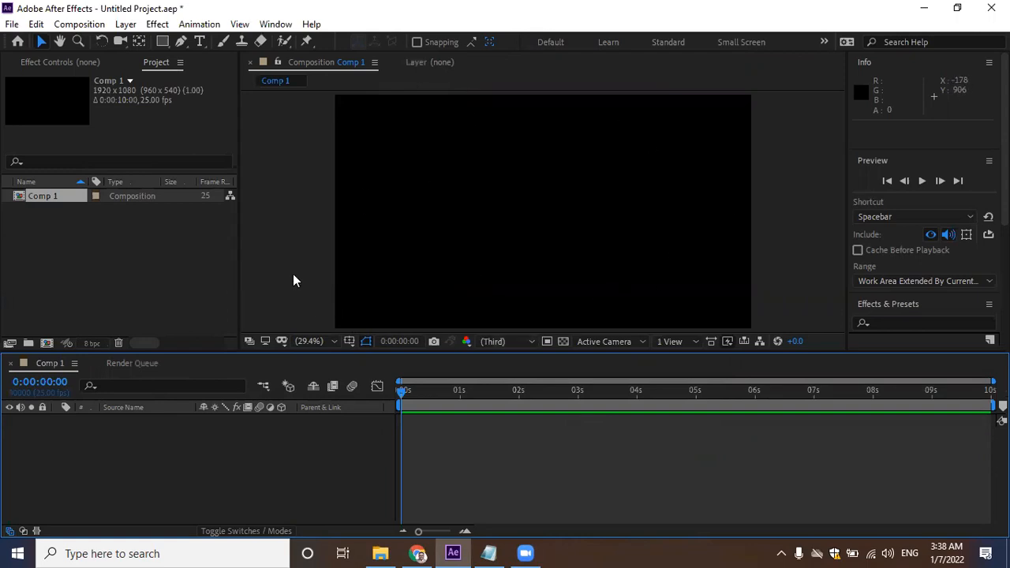
Import the New Year 2022 JPEG from Downloads as footage and add it as a layer in Comp 1.
click(165, 288)
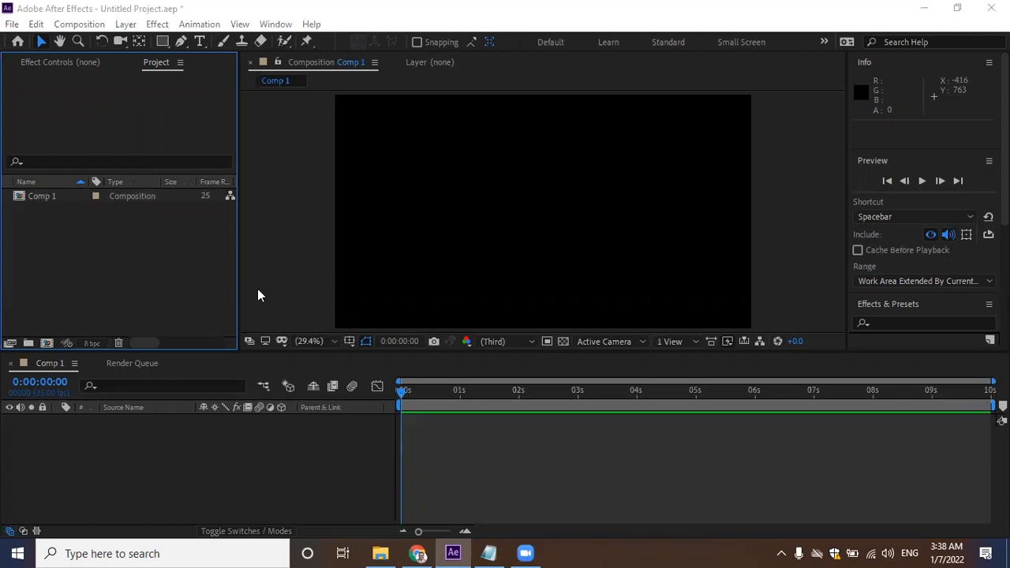
double_click(159, 285)
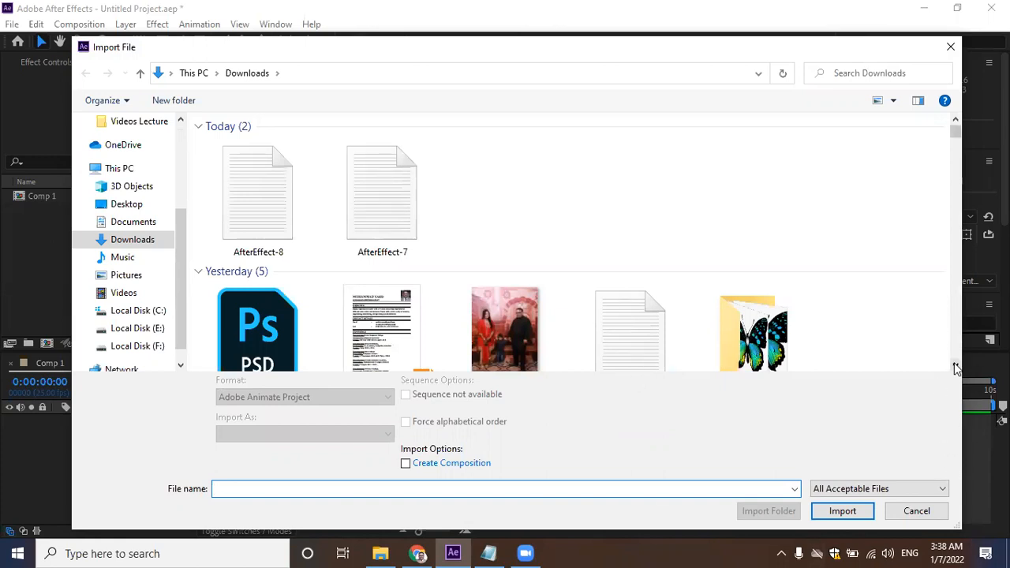
scroll(956, 369, down, 5)
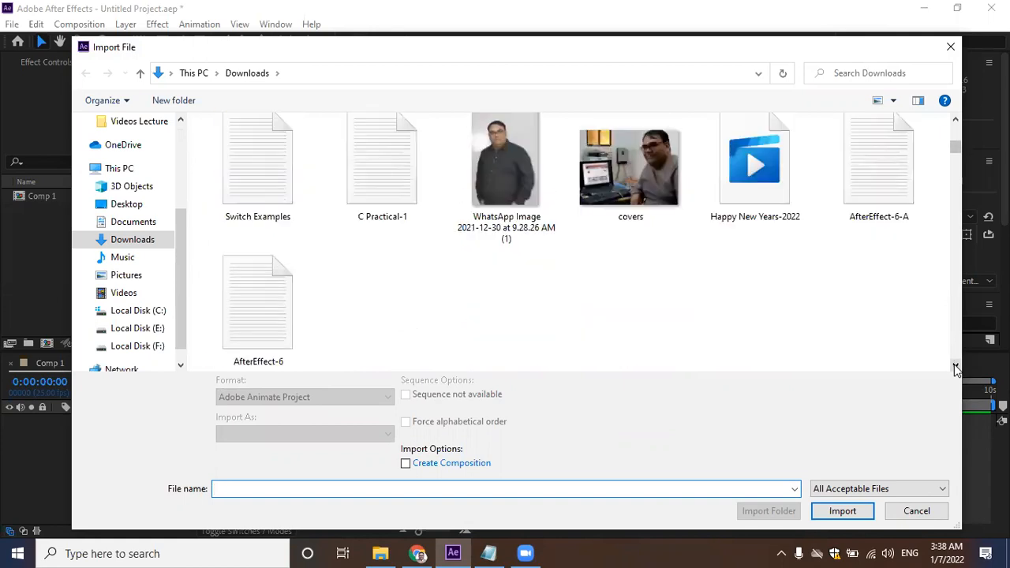
scroll(795, 323, down, 3)
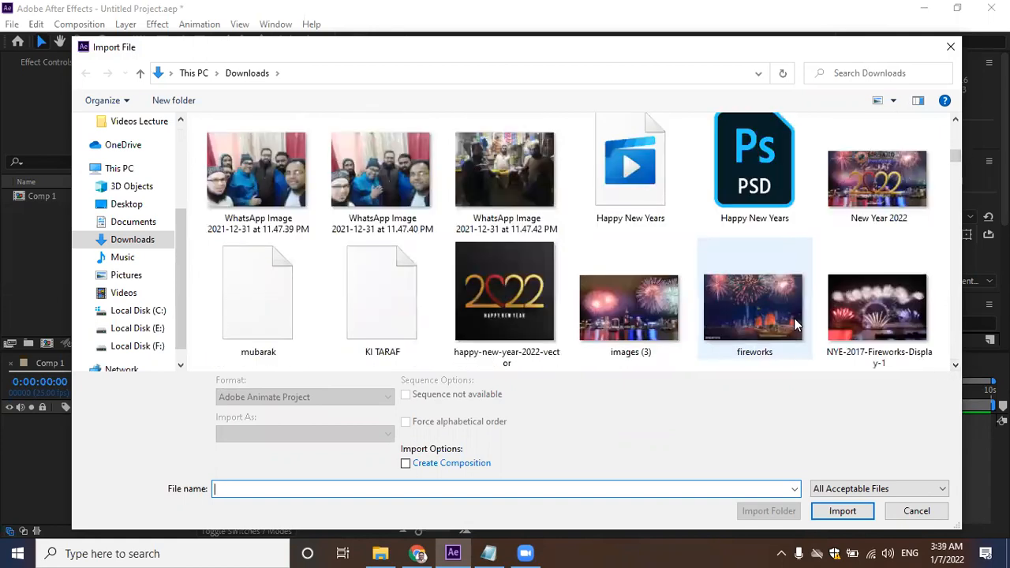
click(866, 192)
click(759, 207)
click(865, 210)
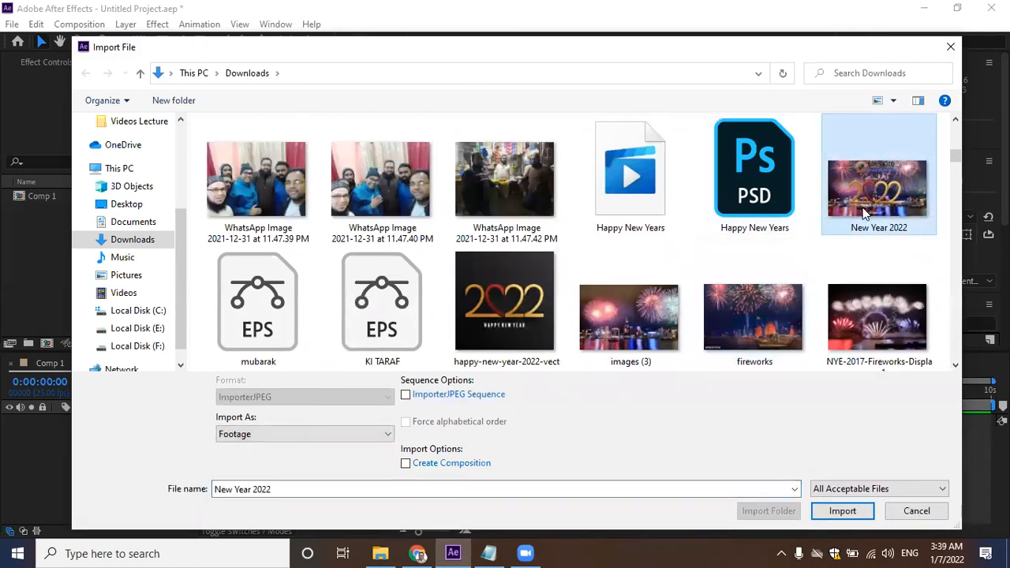
click(836, 511)
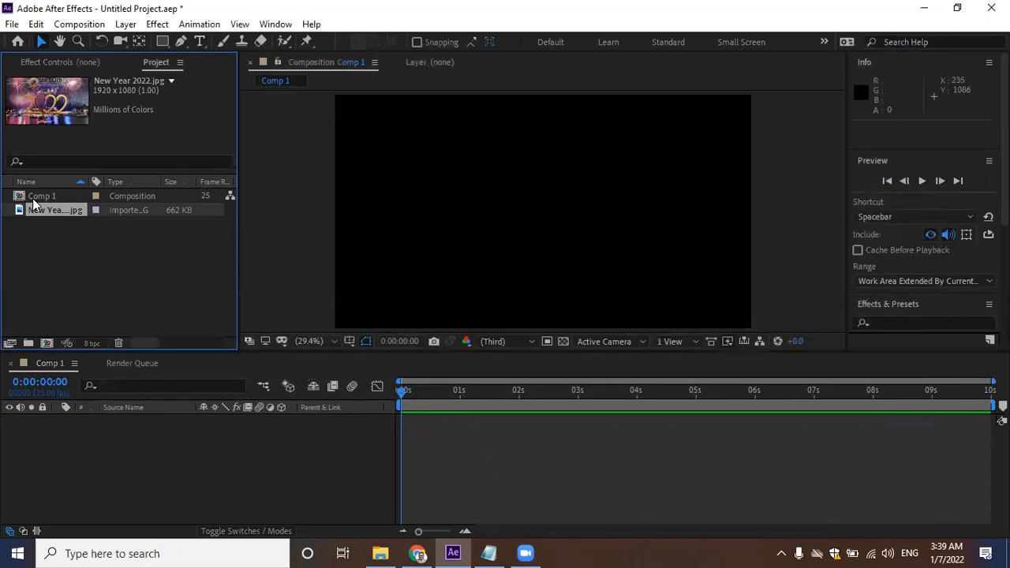
drag(32, 215, 145, 434)
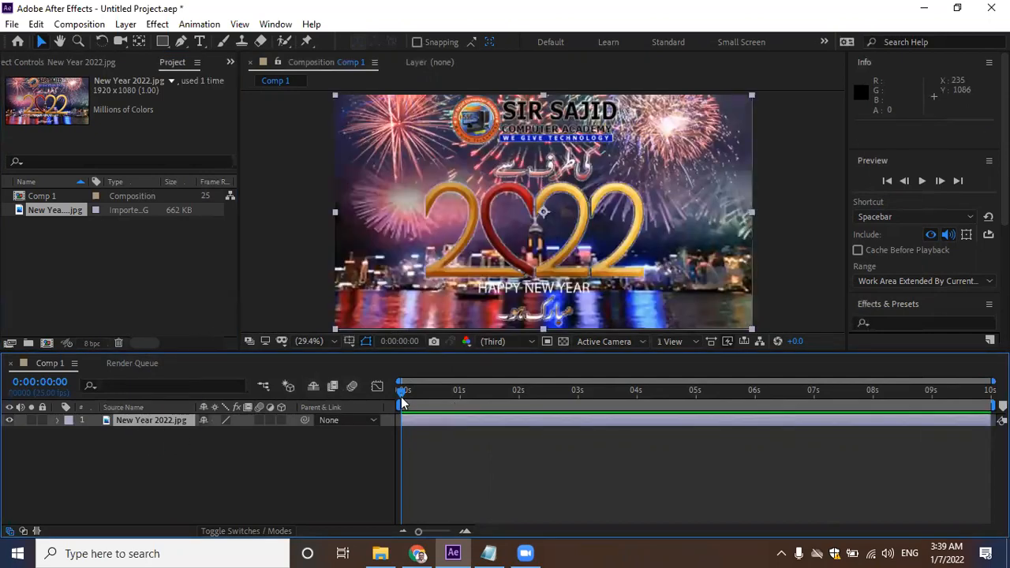
drag(400, 394, 379, 398)
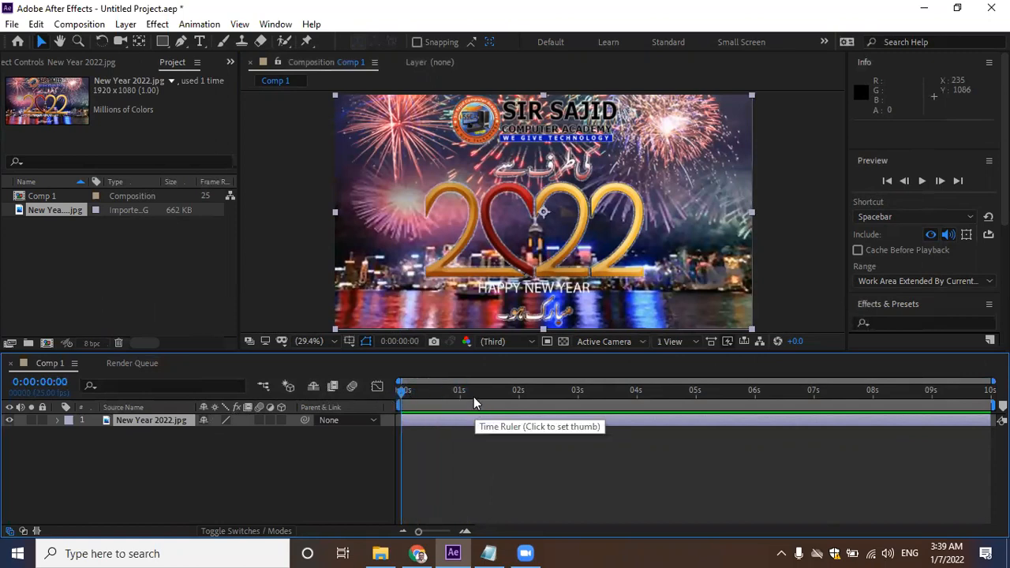
Set the composition view magnification to 25% and return it to Fit.
click(325, 343)
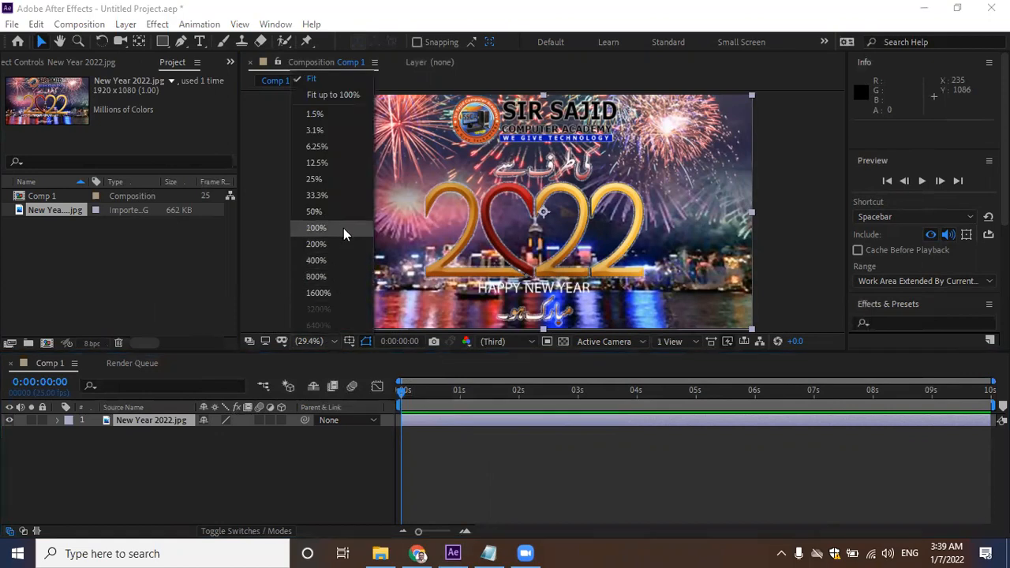
click(349, 181)
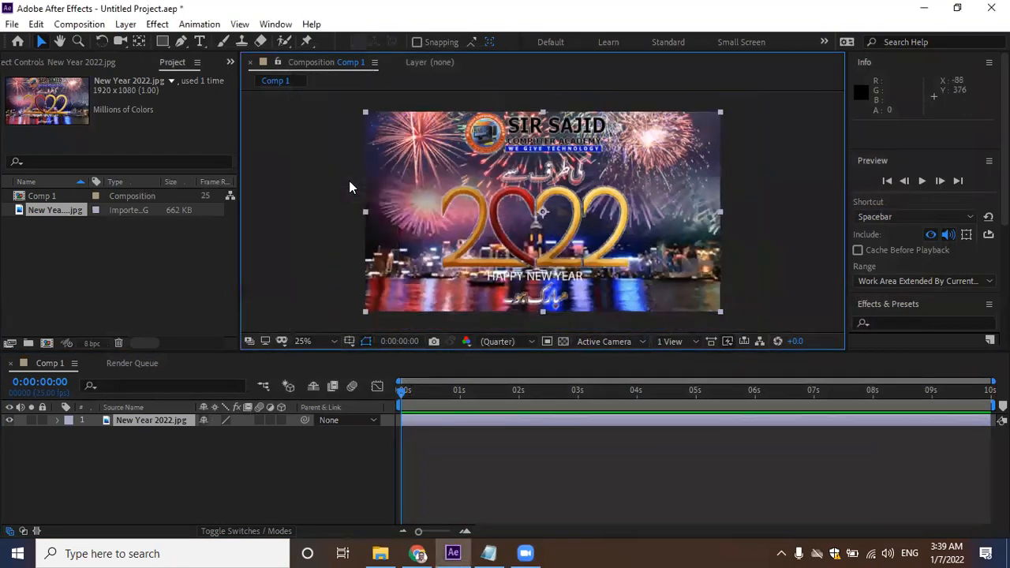
click(322, 257)
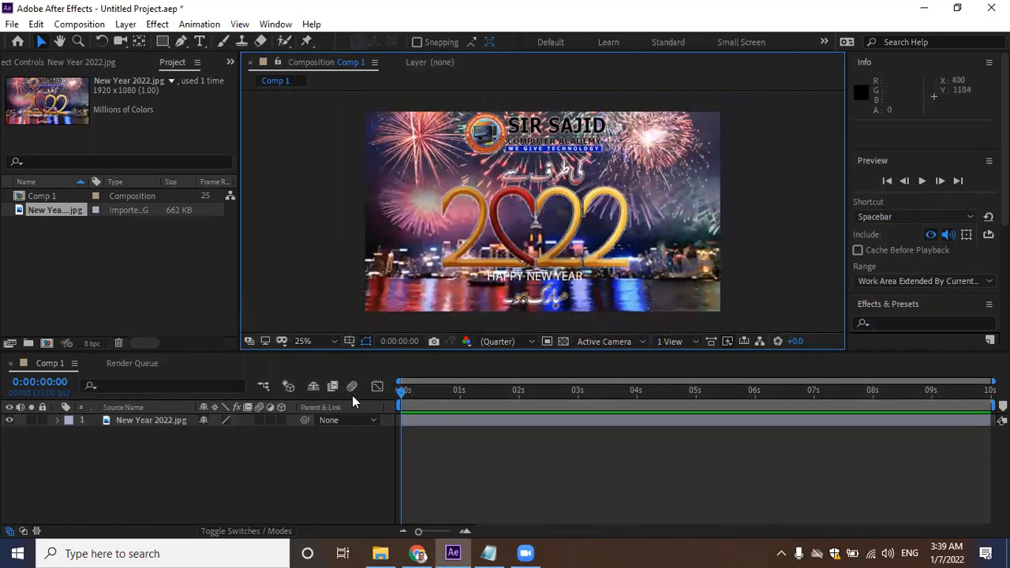
click(334, 340)
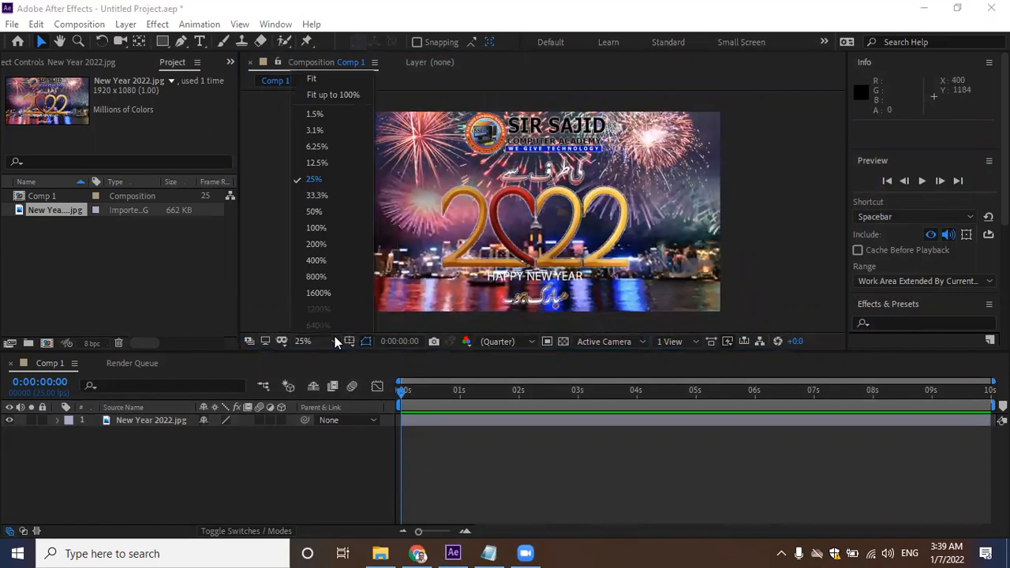
click(340, 78)
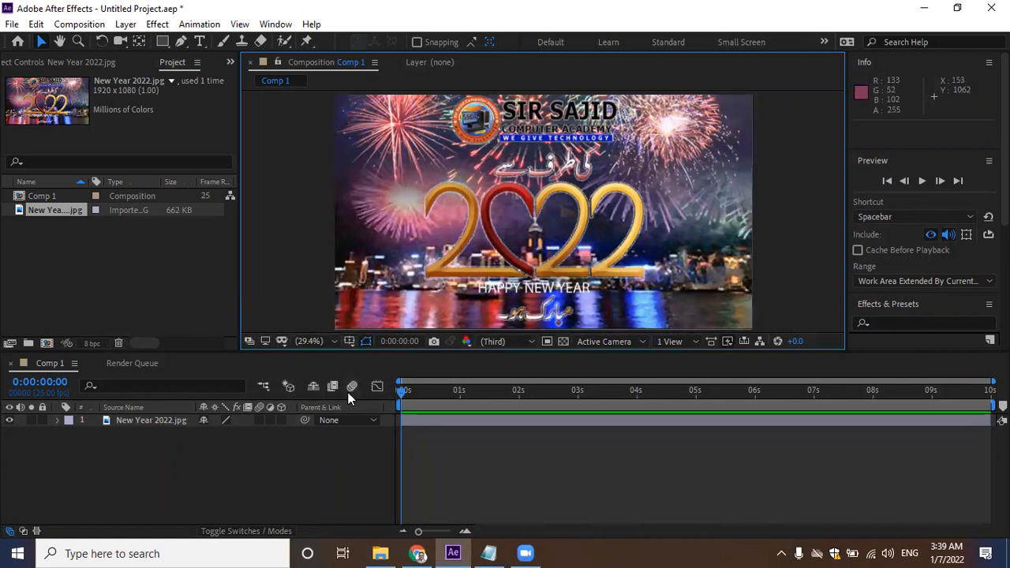
Draw a closed straight-edged mask around the 2022 lettering on the New Year 2022.jpg layer with the Pen tool.
click(152, 419)
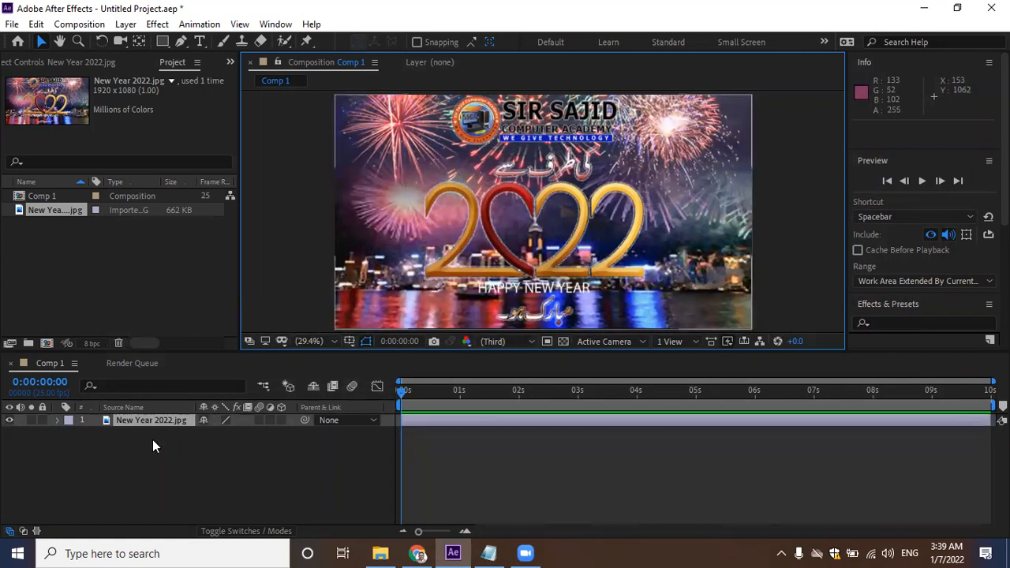
click(444, 261)
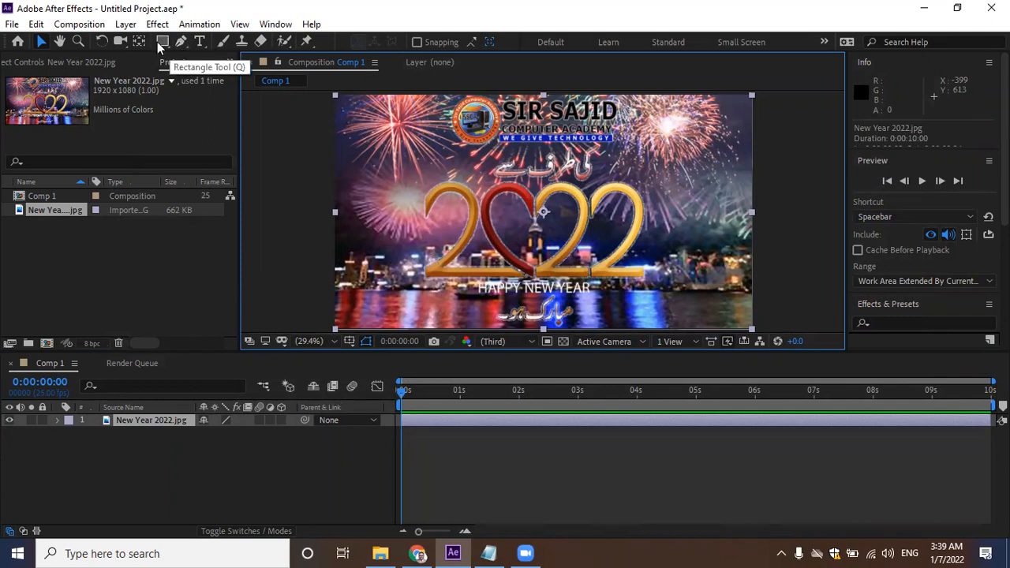
click(181, 41)
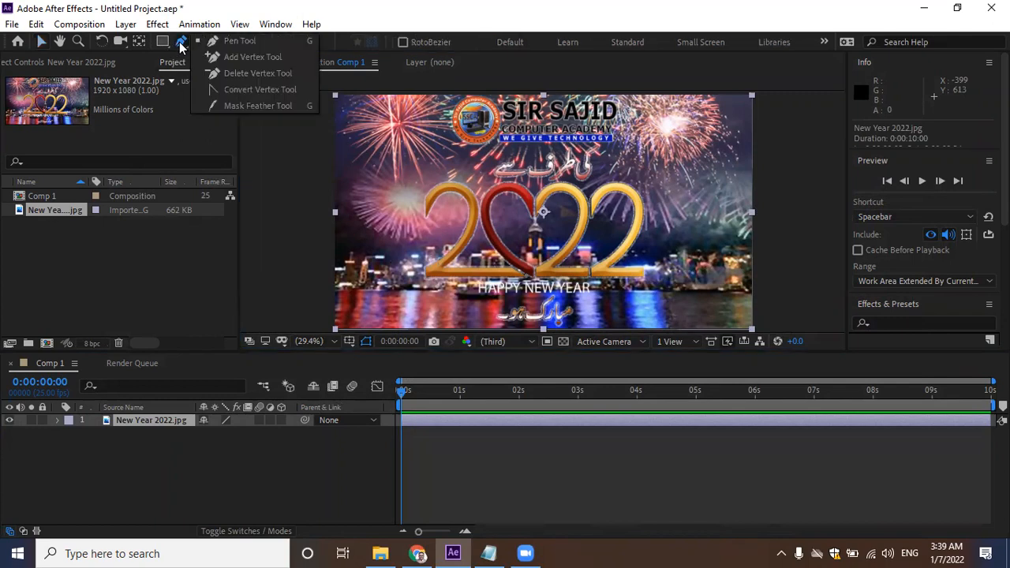
click(232, 49)
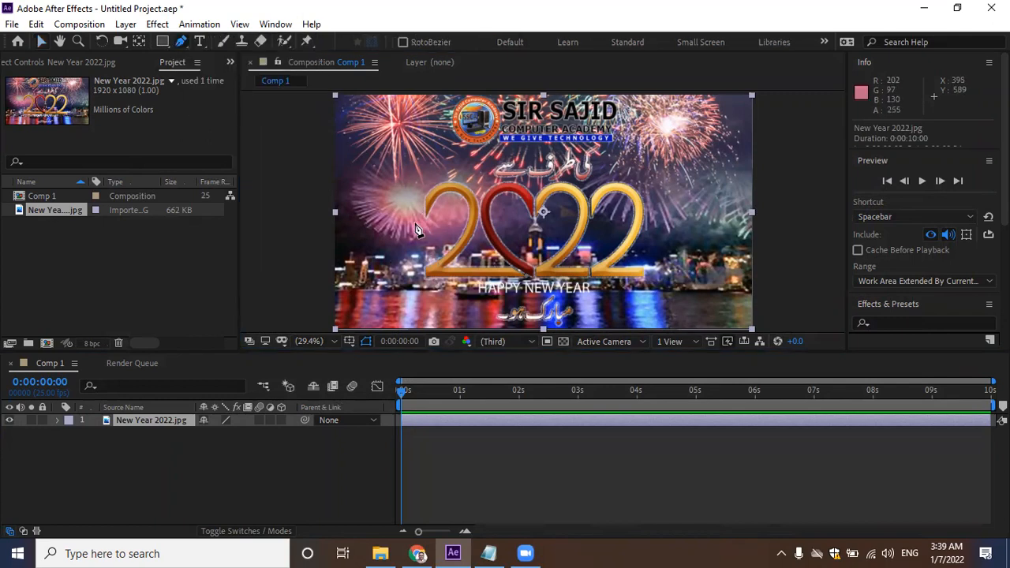
click(374, 216)
click(479, 168)
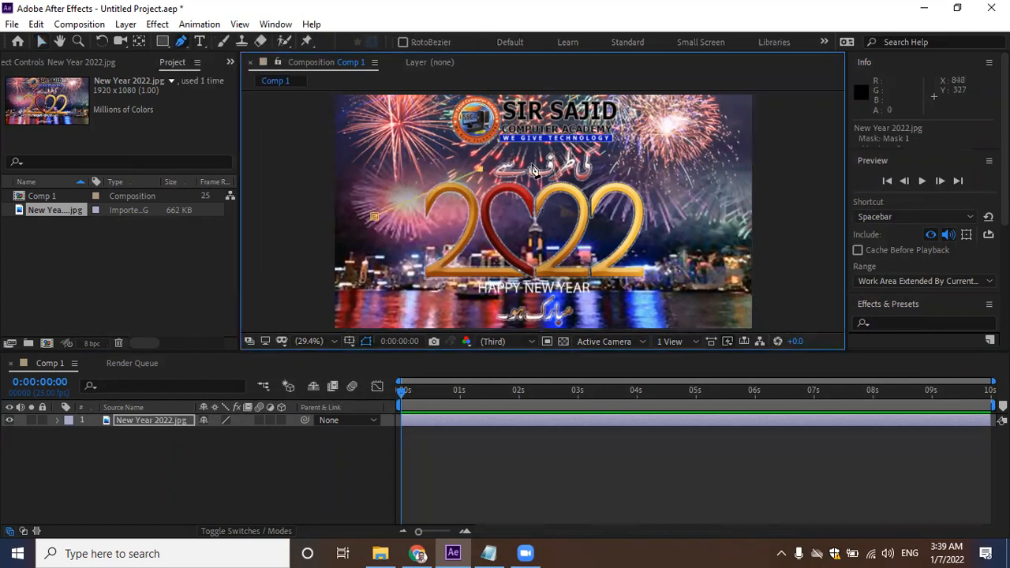
click(580, 157)
click(620, 165)
click(656, 199)
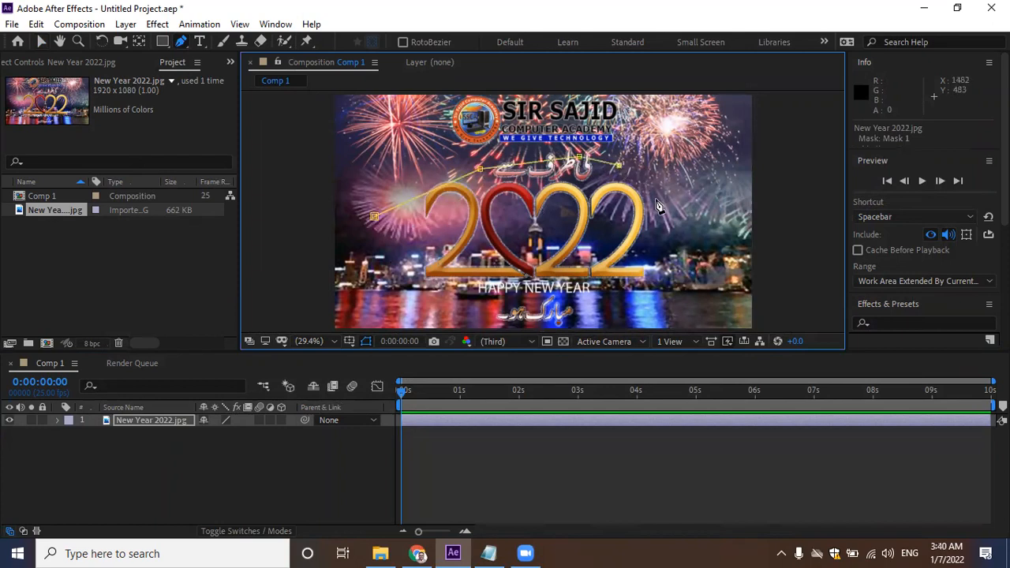
click(663, 249)
click(651, 304)
click(515, 303)
click(391, 284)
click(376, 246)
click(374, 215)
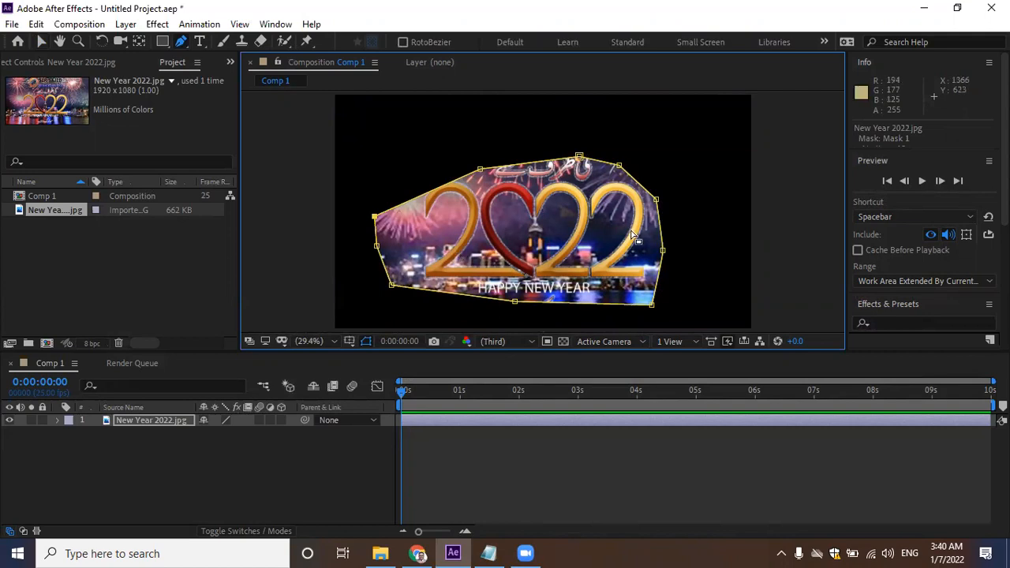
Undo every vertex of the straight-edged mask on the image layer.
key(ctrl+z)
key(ctrl+z)
key(ctrl+z)
key(ctrl+z)
key(ctrl+z)
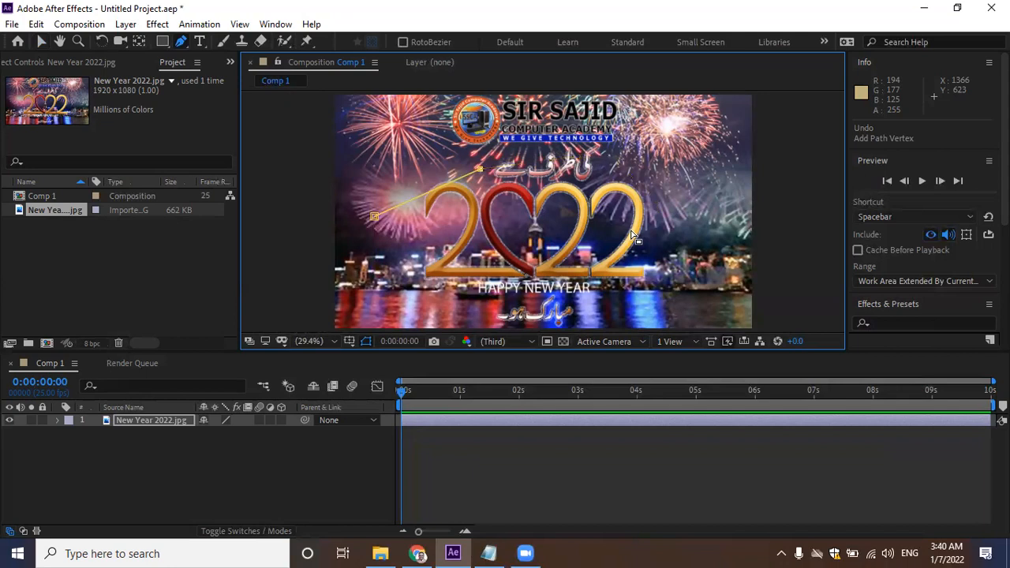
key(ctrl+z)
key(ctrl+z)
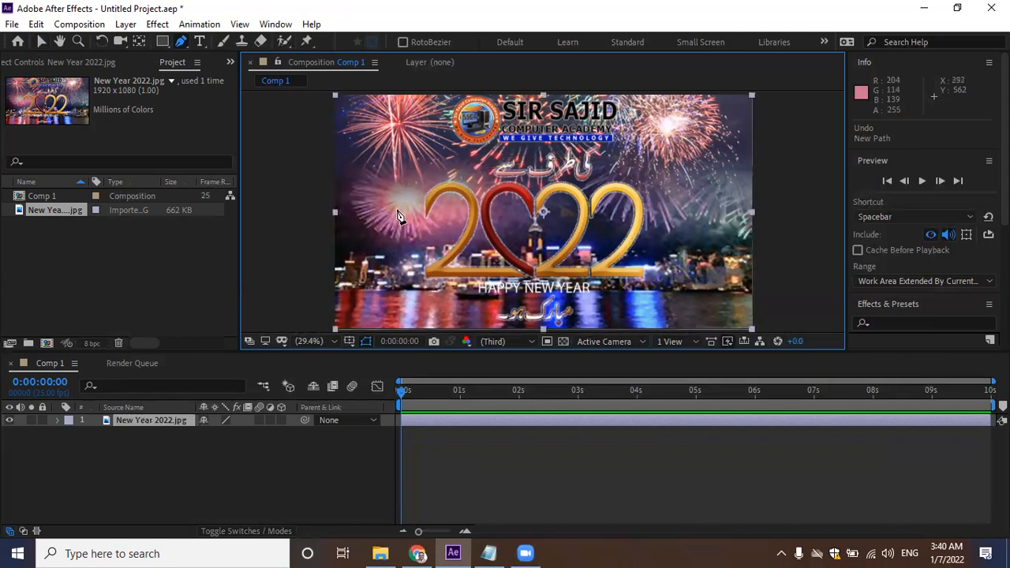
Draw a closed oval pen mask with curved vertices around the 2022 lettering on the image layer.
click(357, 208)
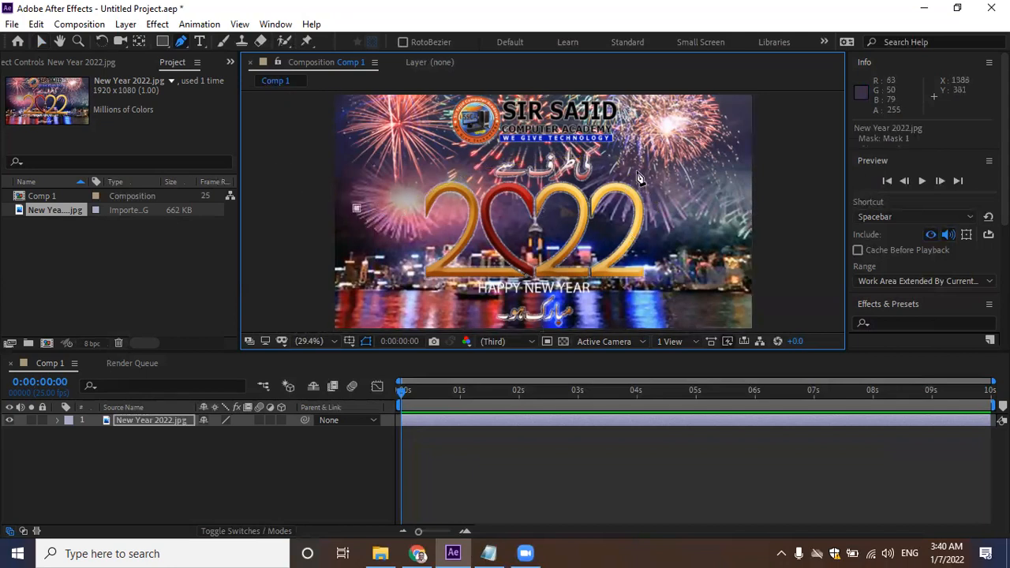
drag(634, 168, 767, 214)
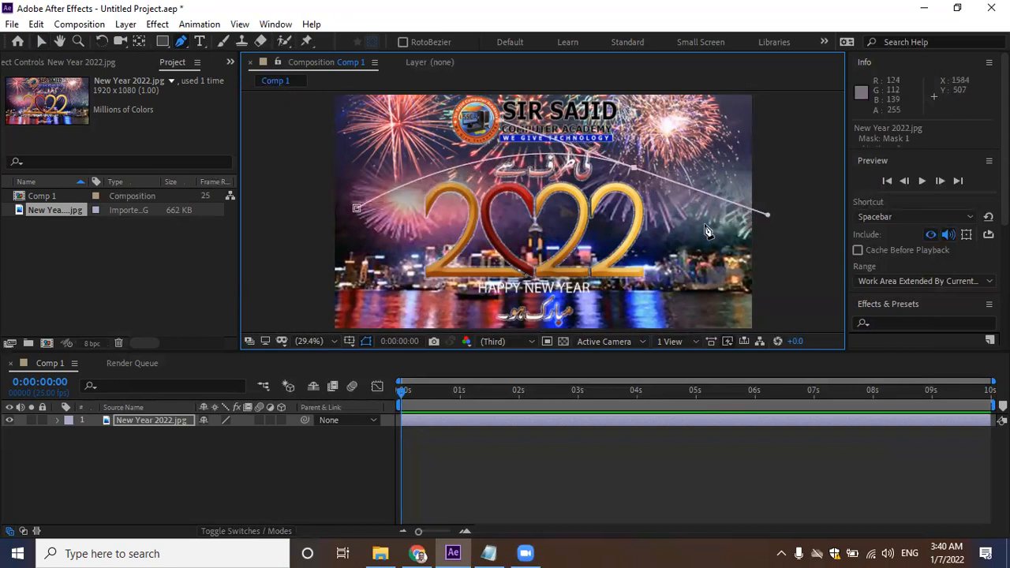
drag(698, 246, 700, 273)
key(ctrl+z)
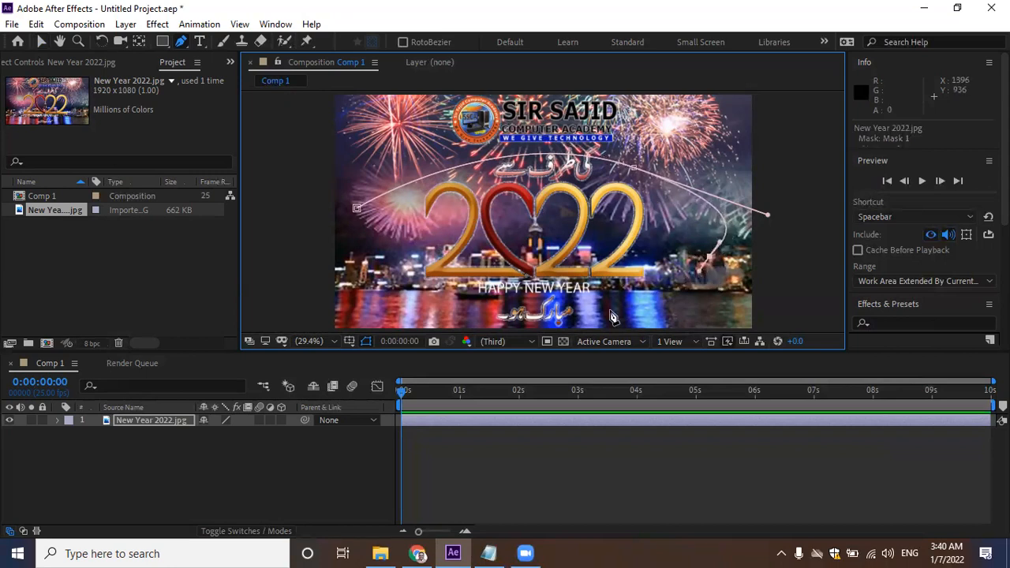
click(293, 276)
mouse_move(357, 211)
mouse_down()
mouse_move(366, 185)
mouse_move(361, 202)
mouse_up()
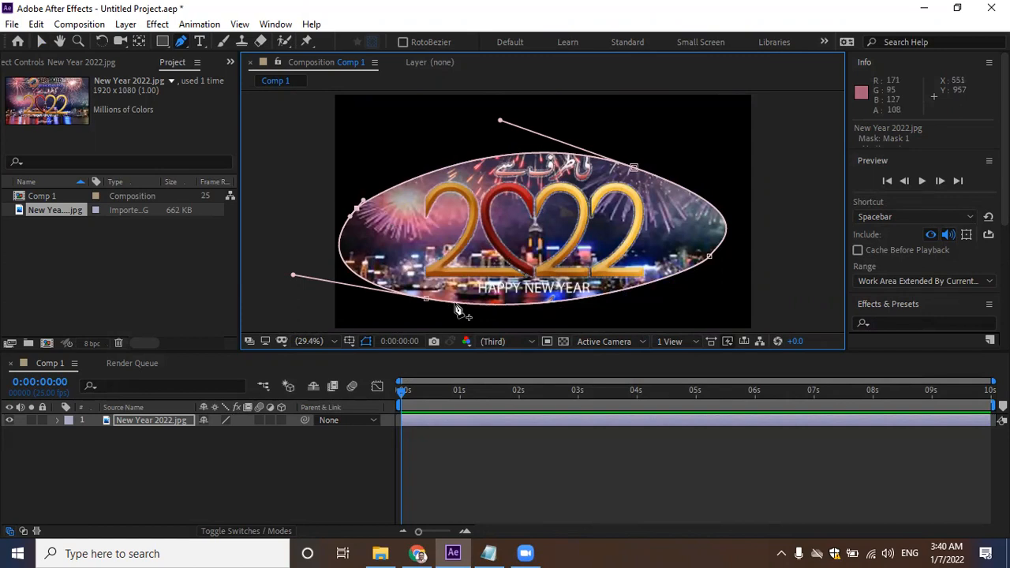
Undo the whole curved mask path on the image layer.
key(ctrl+z)
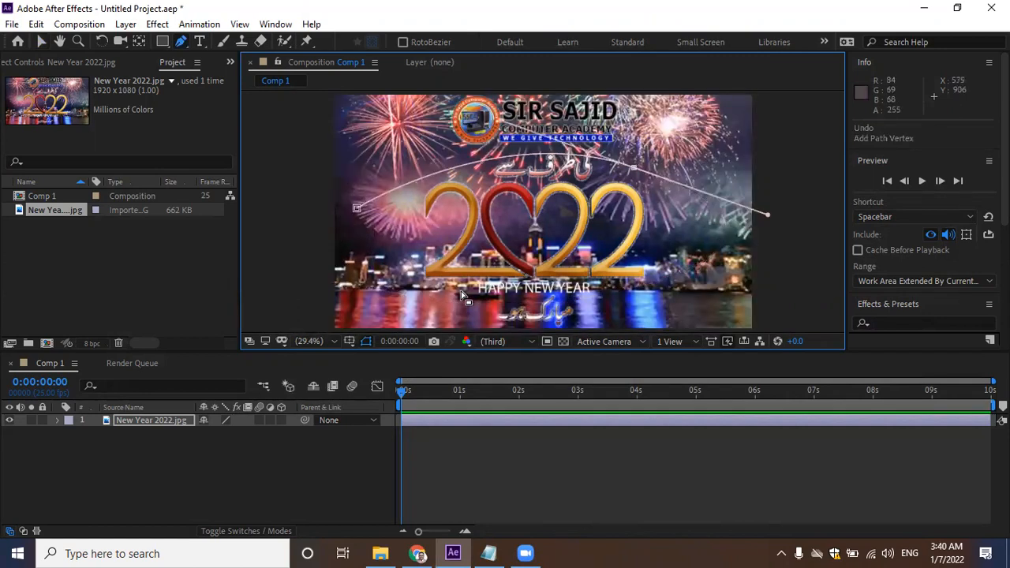
click(402, 200)
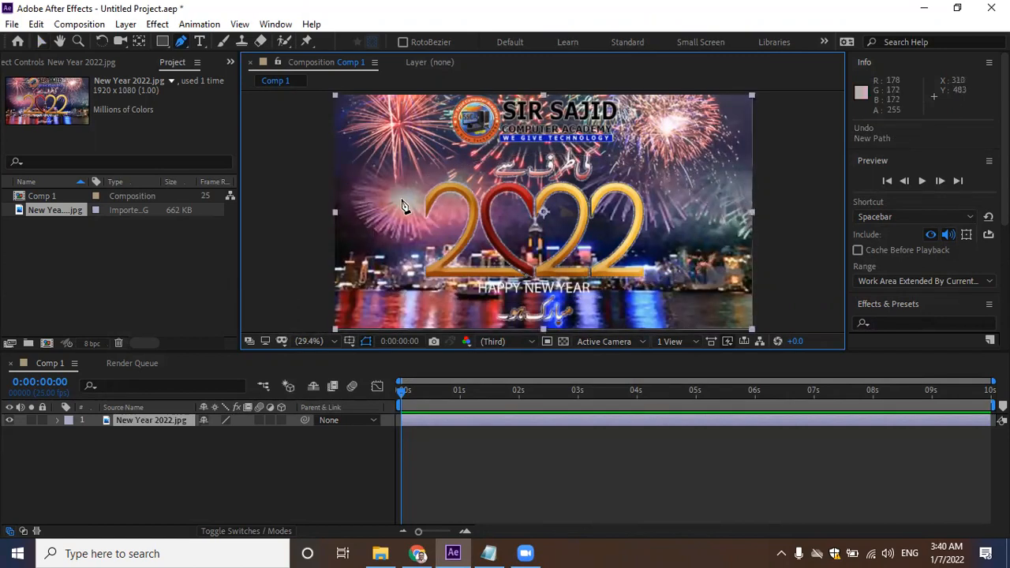
Draw a closed curved mask around the 2022 lettering on the New Year 2022.jpg layer with the Pen tool.
drag(516, 172, 686, 225)
drag(635, 288, 595, 296)
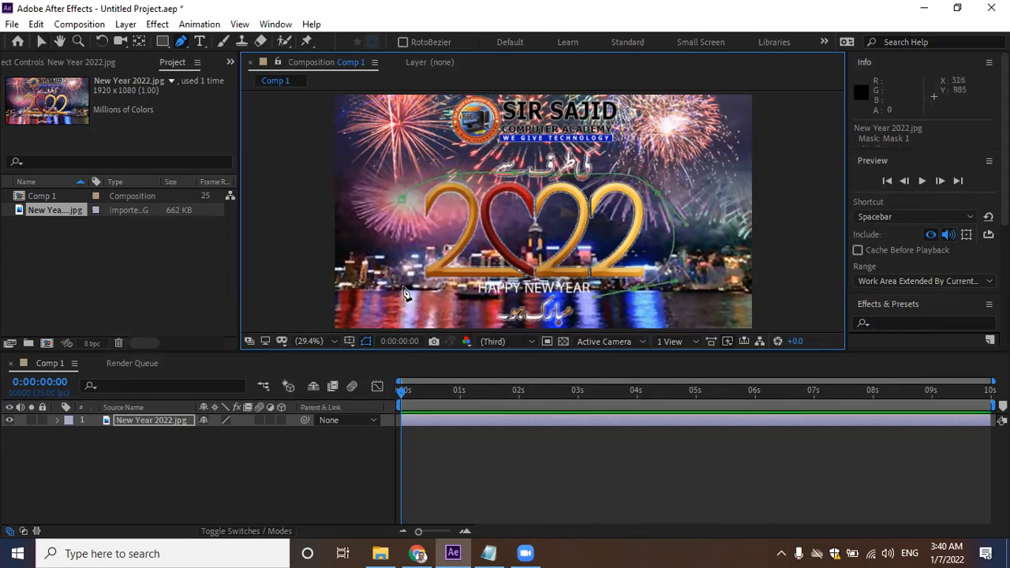
drag(446, 291, 410, 280)
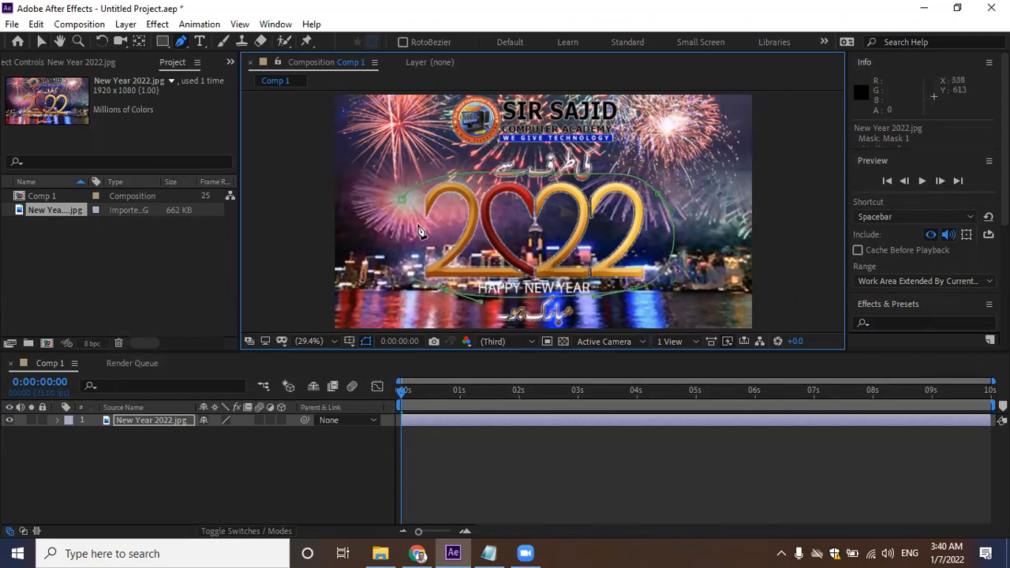
drag(401, 200, 452, 179)
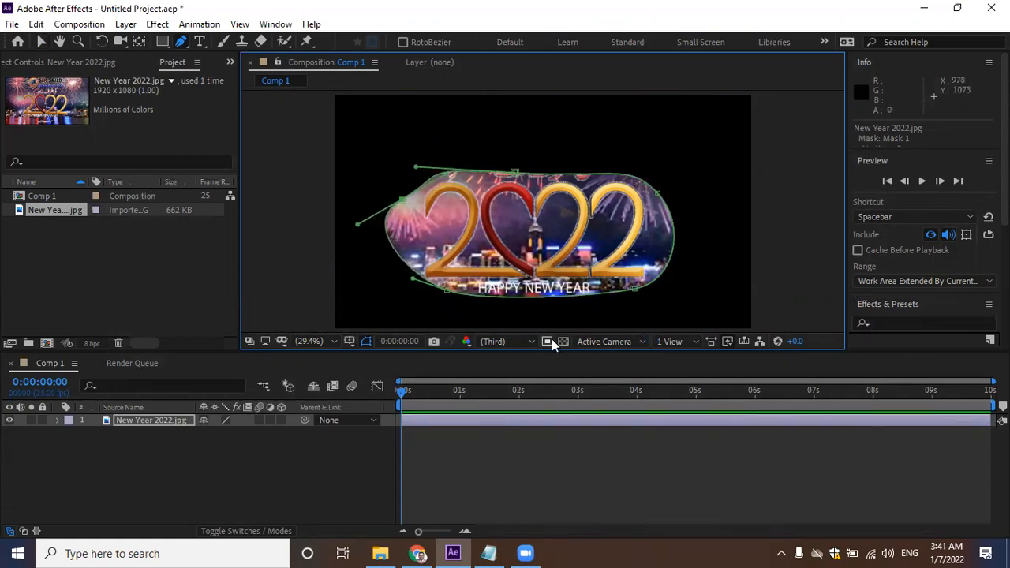
Expand the New Year 2022.jpg layer down to the individual properties of Mask 1.
click(58, 419)
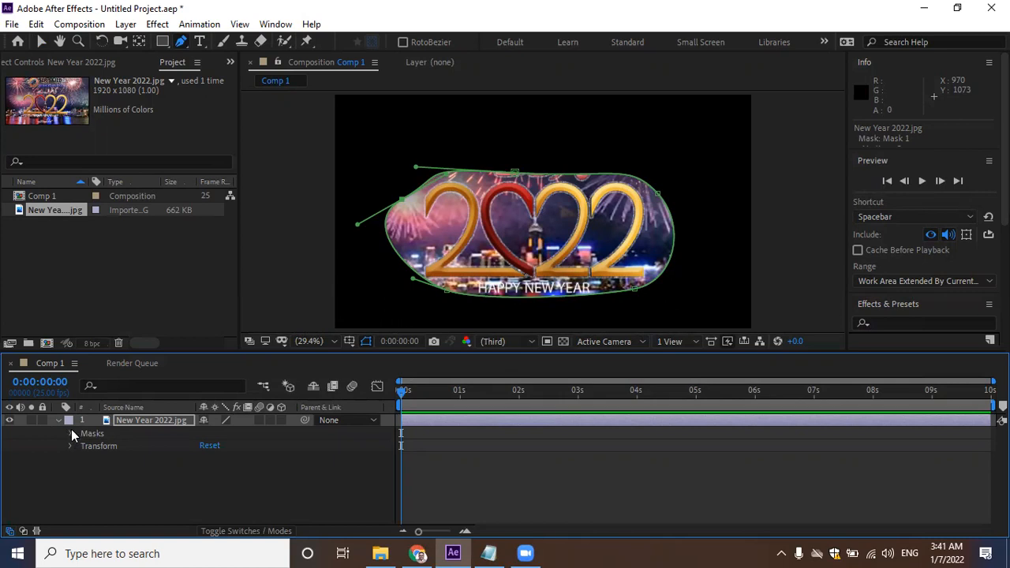
click(70, 433)
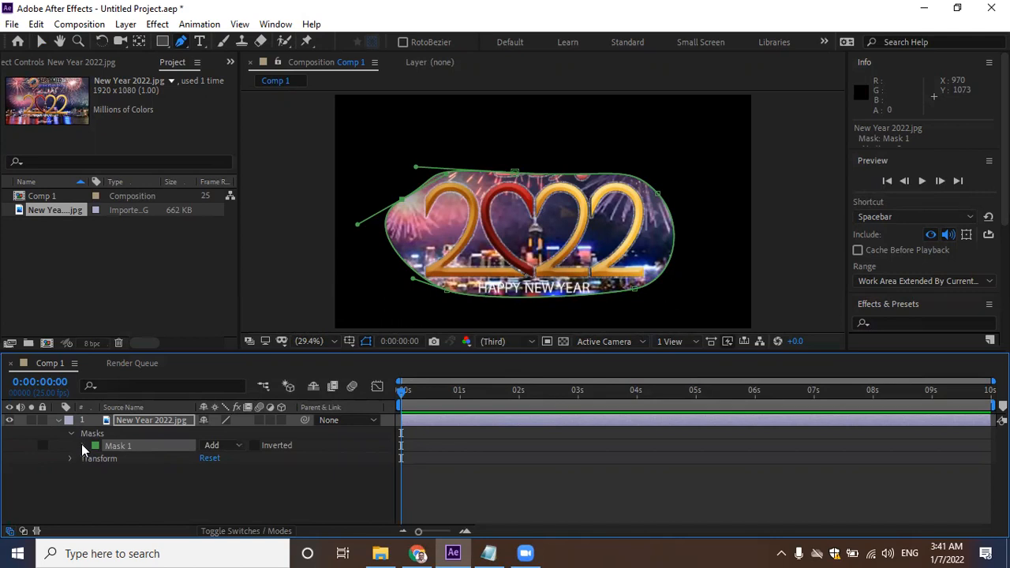
click(83, 445)
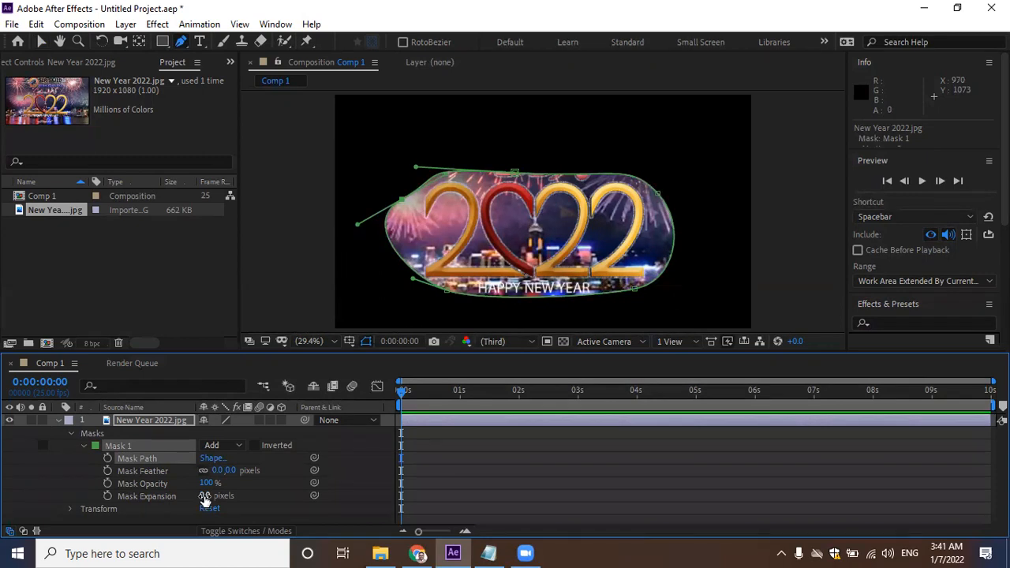
Try Mask Expansion values of 126 and 100 pixels on Mask 1, and restore it to 0 pixels.
mouse_move(205, 498)
mouse_down()
mouse_move(368, 494)
mouse_move(683, 455)
mouse_move(492, 421)
mouse_move(238, 517)
mouse_move(48, 523)
mouse_move(201, 503)
mouse_up()
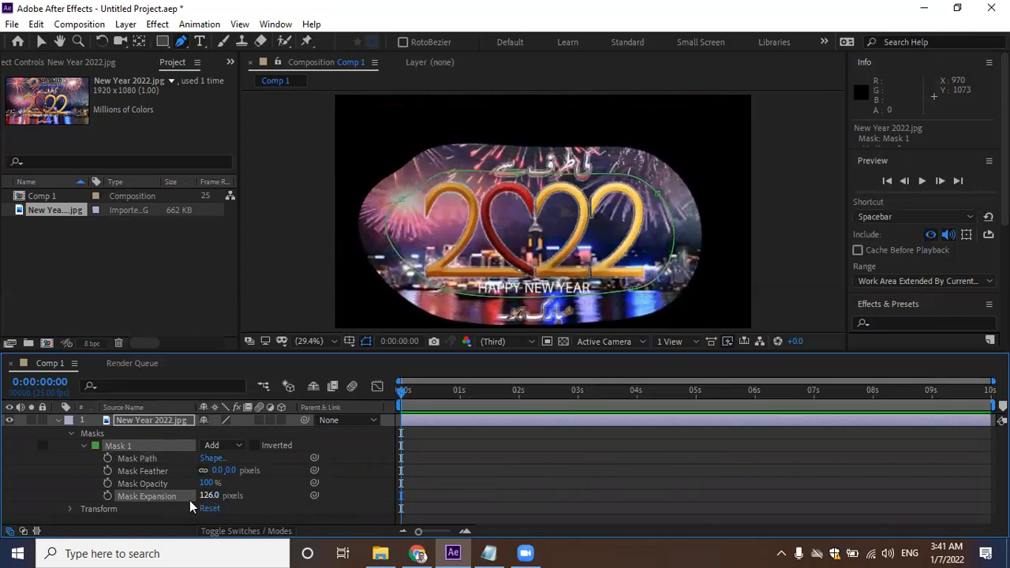
click(209, 496)
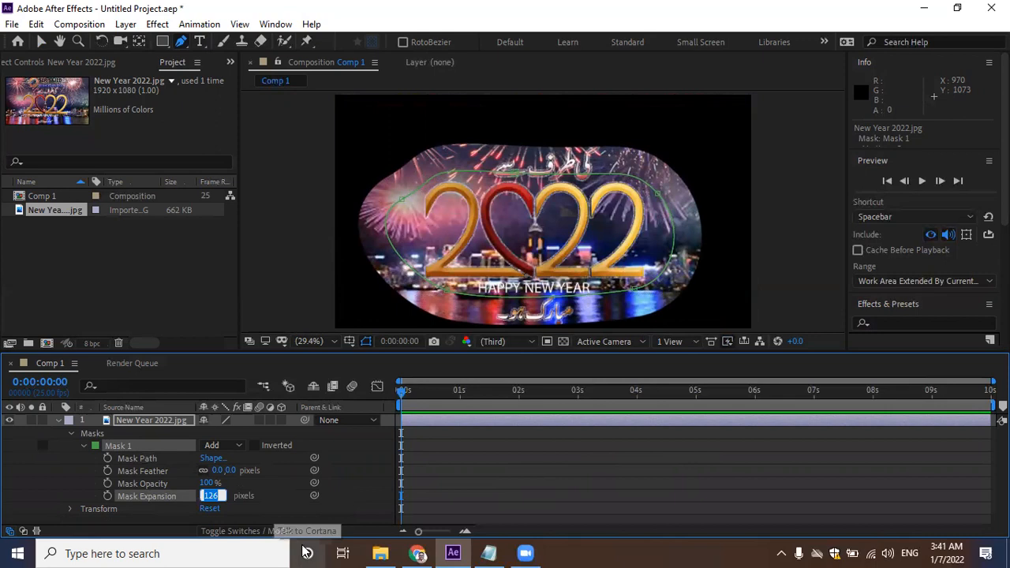
text(100)
key(Return)
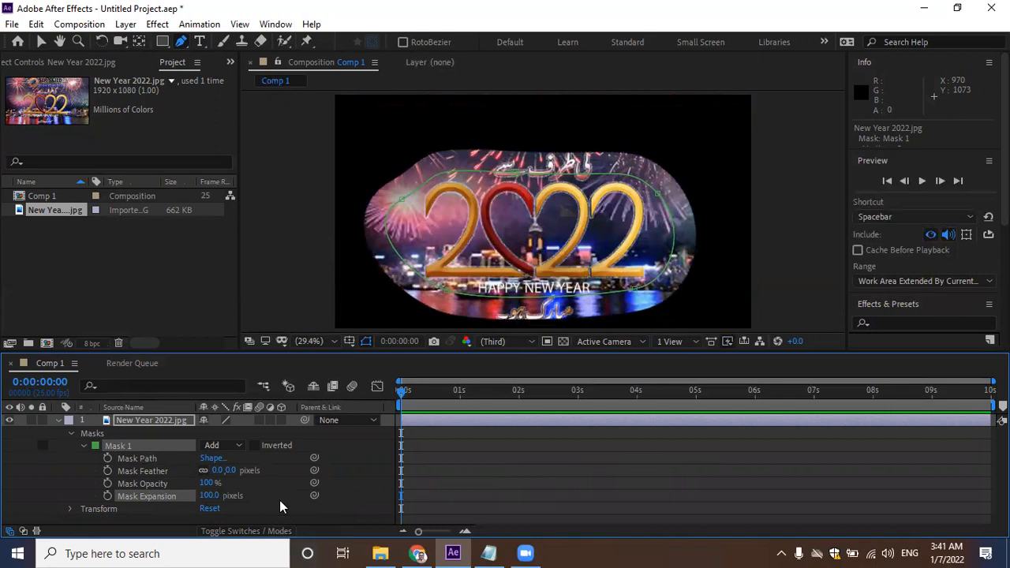
click(211, 496)
text(0)
key(Return)
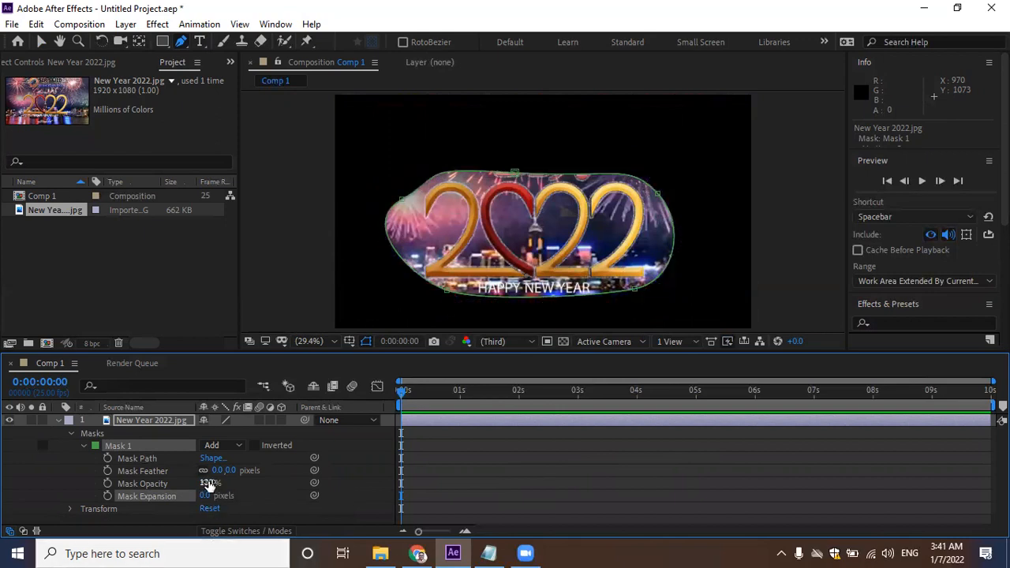
Try out Mask Opacity and Mask Feather on Mask 1, returning them to 100% and 0 pixels, and collapse its properties.
drag(206, 484, 244, 483)
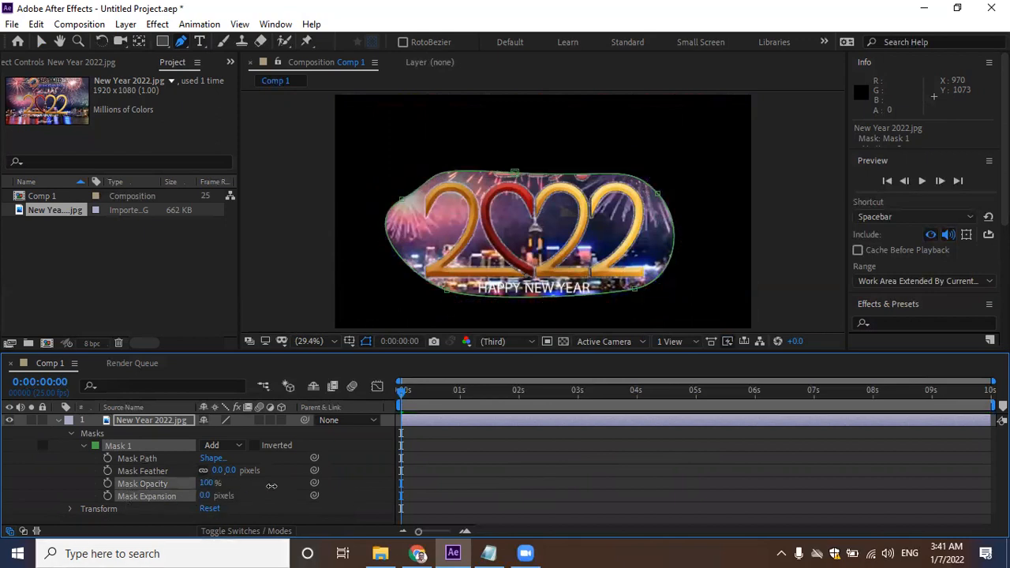
drag(329, 494, 234, 489)
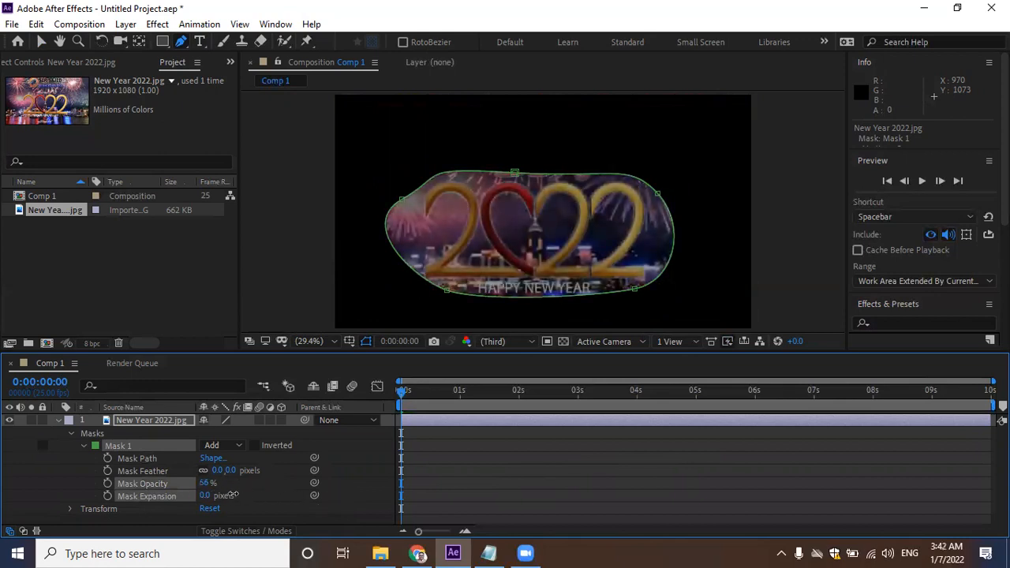
click(207, 483)
text(100)
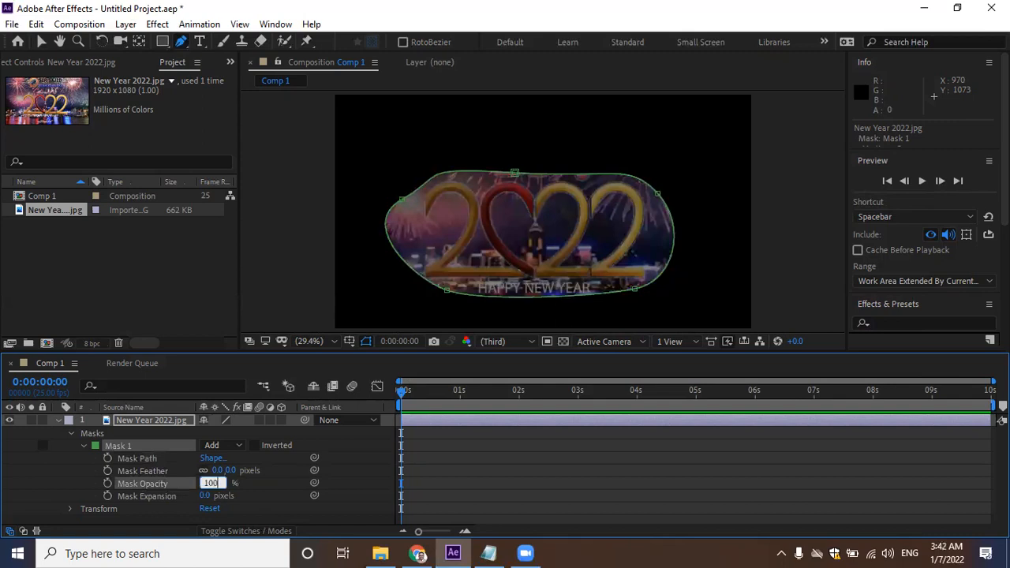
key(Return)
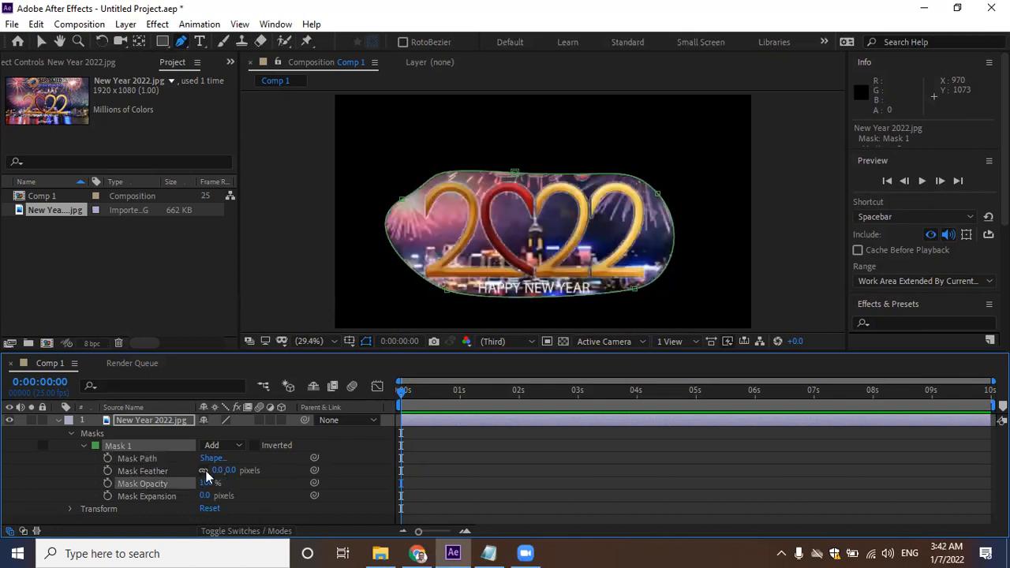
drag(221, 471, 225, 496)
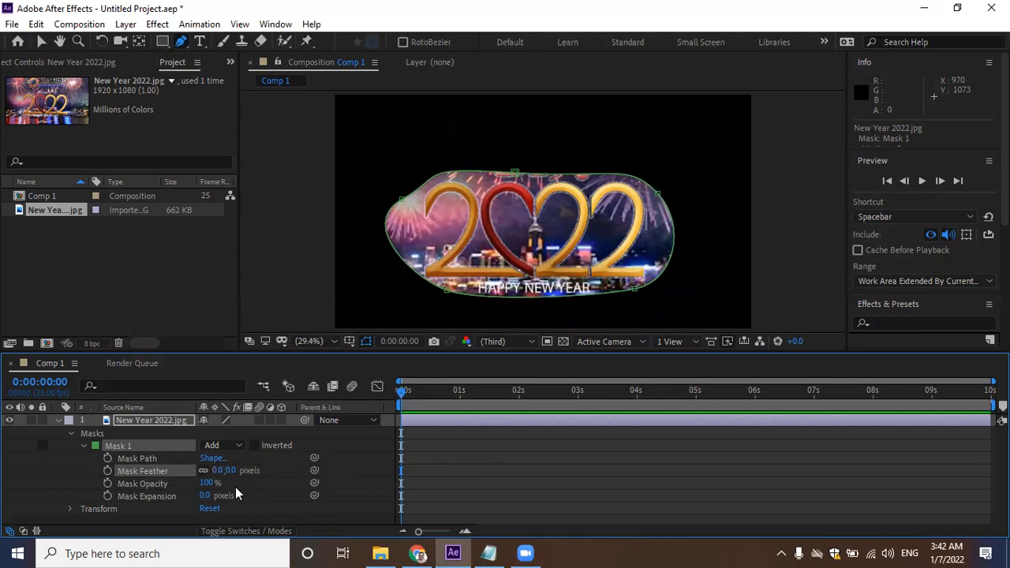
click(82, 446)
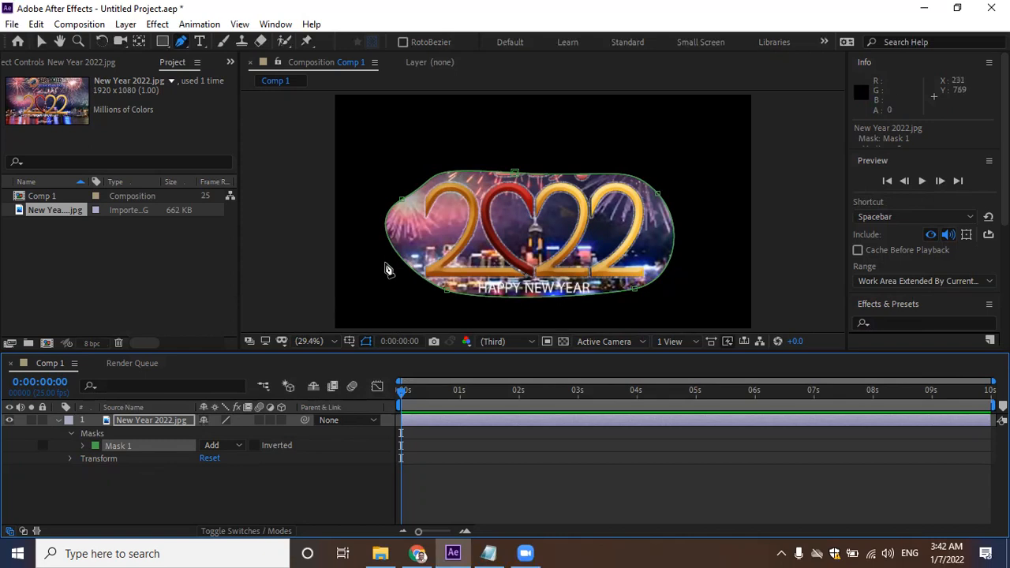
Draw a small closed second mask over the water reflections in the lower-left corner of the image with the Pen tool.
drag(383, 265, 406, 277)
click(416, 302)
click(392, 317)
click(368, 312)
click(353, 295)
click(358, 279)
click(383, 264)
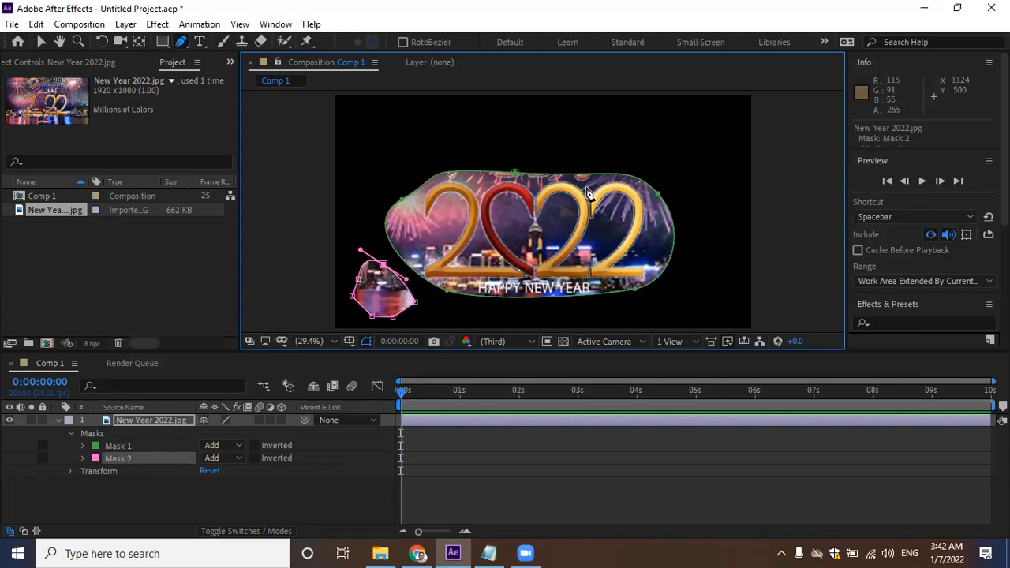
Draw a closed straight-edged third mask over the fireworks in the upper-left corner of the image.
click(358, 120)
click(391, 116)
click(411, 135)
click(400, 161)
click(376, 178)
click(357, 168)
click(348, 149)
click(358, 120)
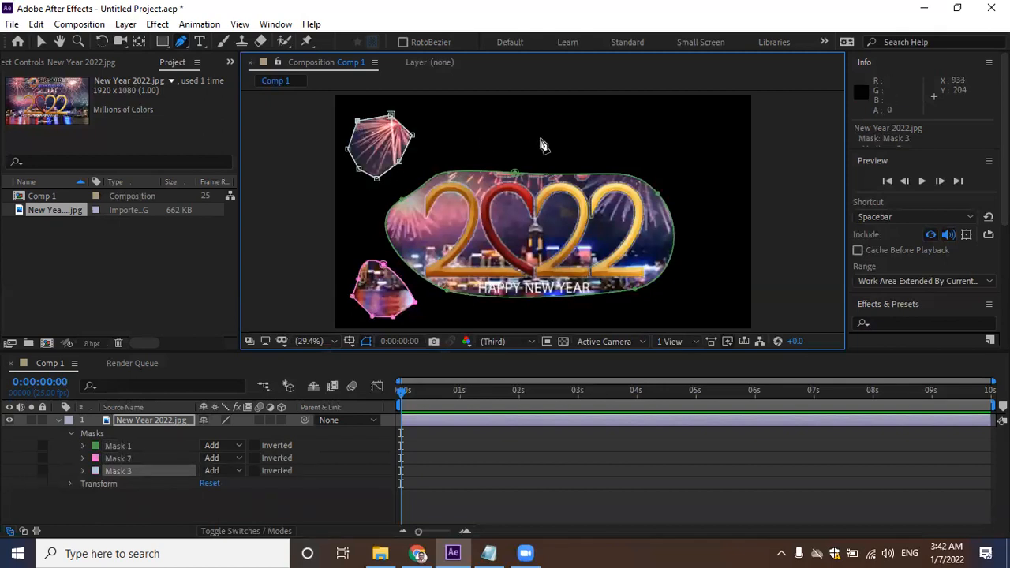
Draw a larger closed fourth mask over the fireworks in the upper-right corner of the image.
click(700, 115)
click(733, 143)
click(724, 198)
click(687, 211)
click(654, 181)
click(619, 142)
click(628, 127)
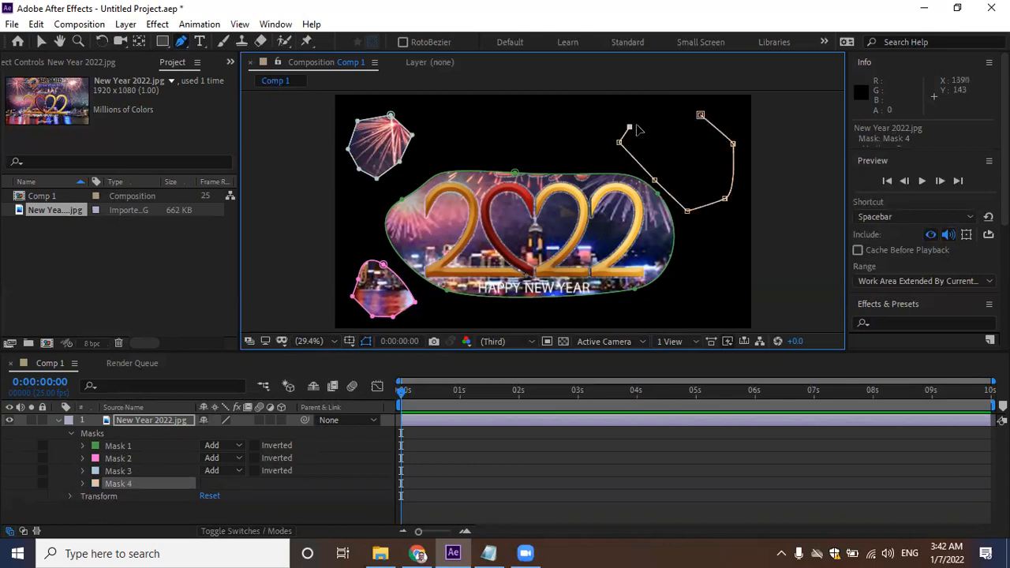
click(700, 115)
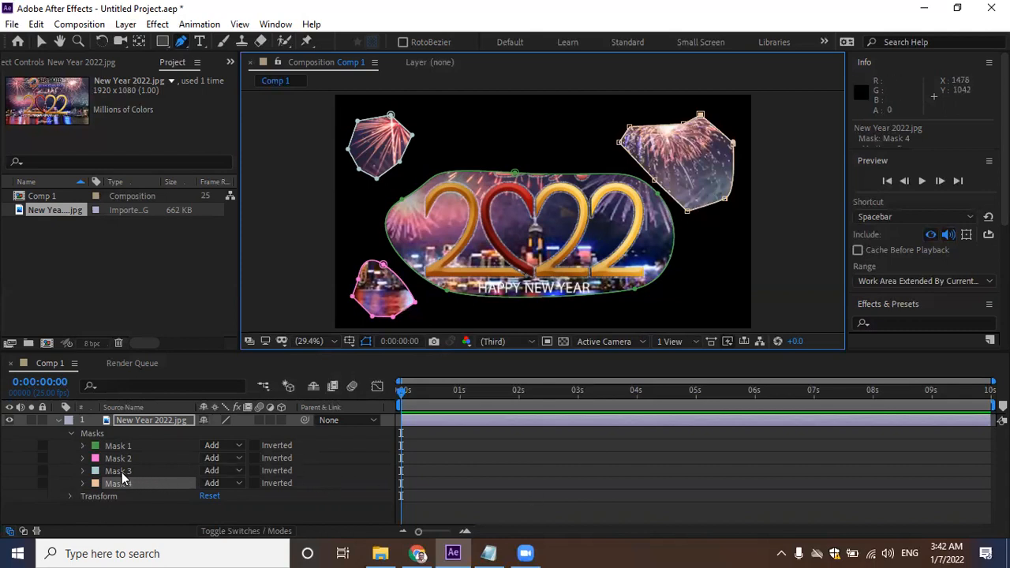
Select the layer's masks in turn to examine which cut-out area of the image each one controls.
click(46, 479)
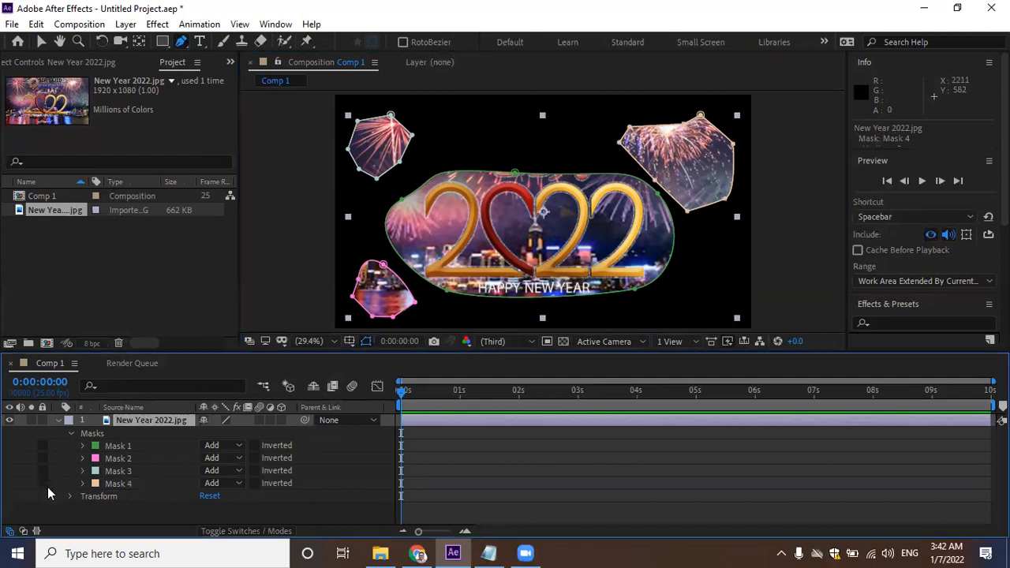
click(113, 483)
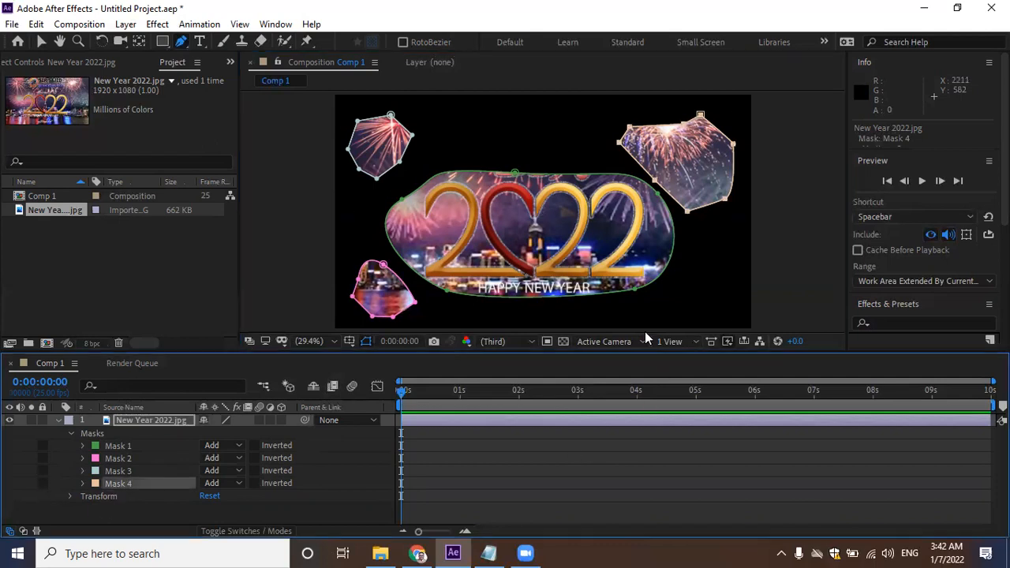
click(102, 470)
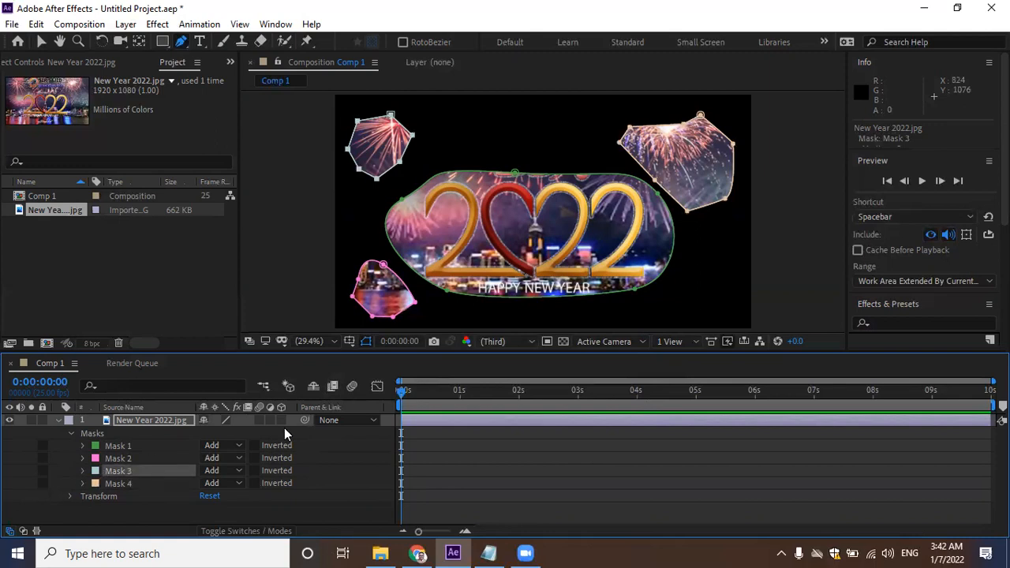
click(127, 458)
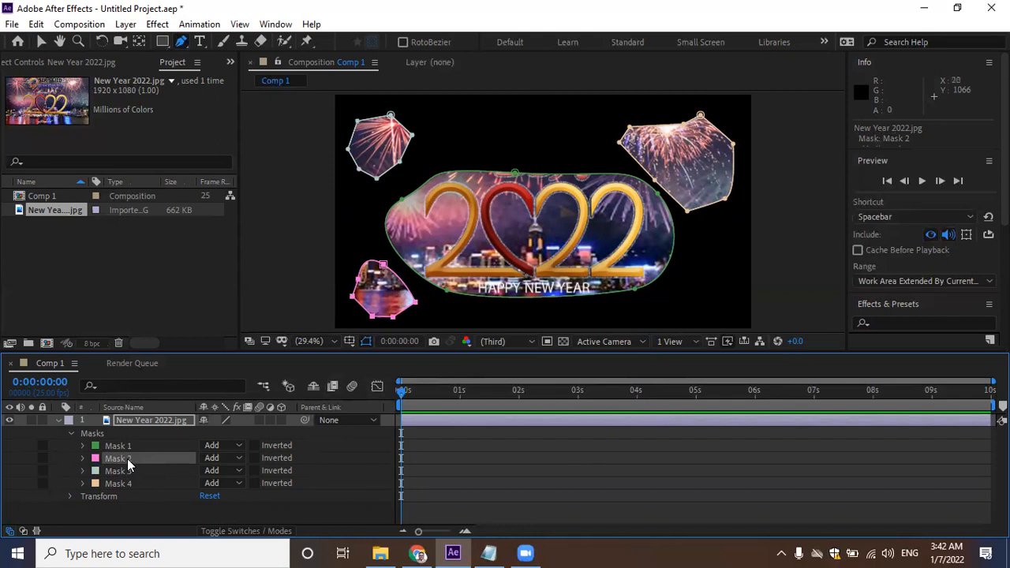
click(129, 446)
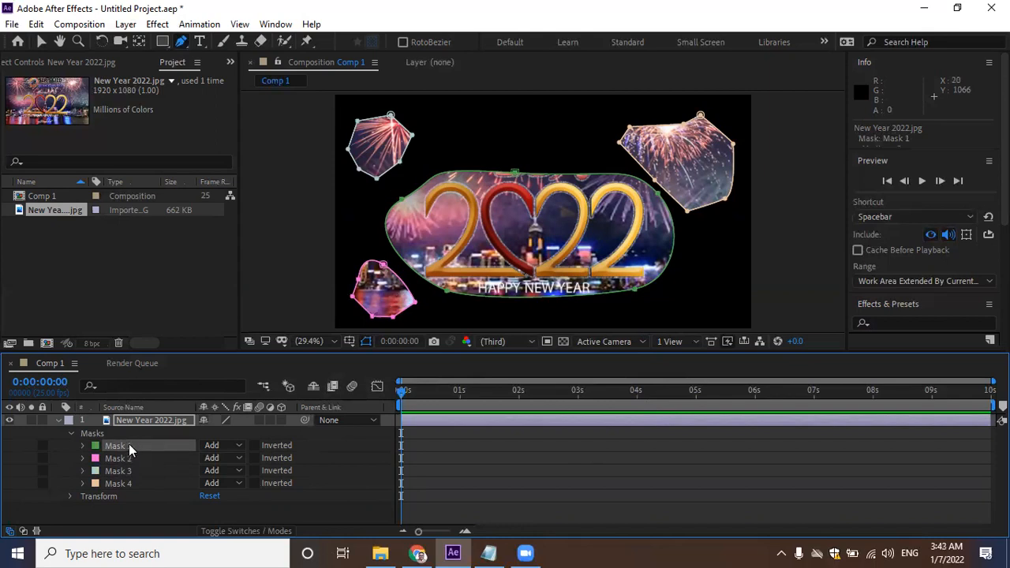
click(127, 459)
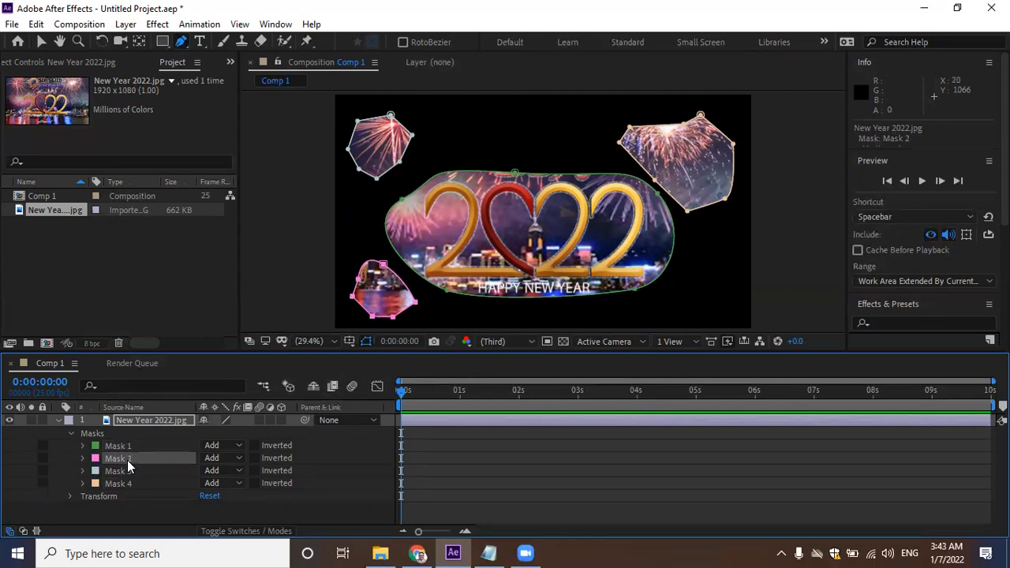
click(126, 470)
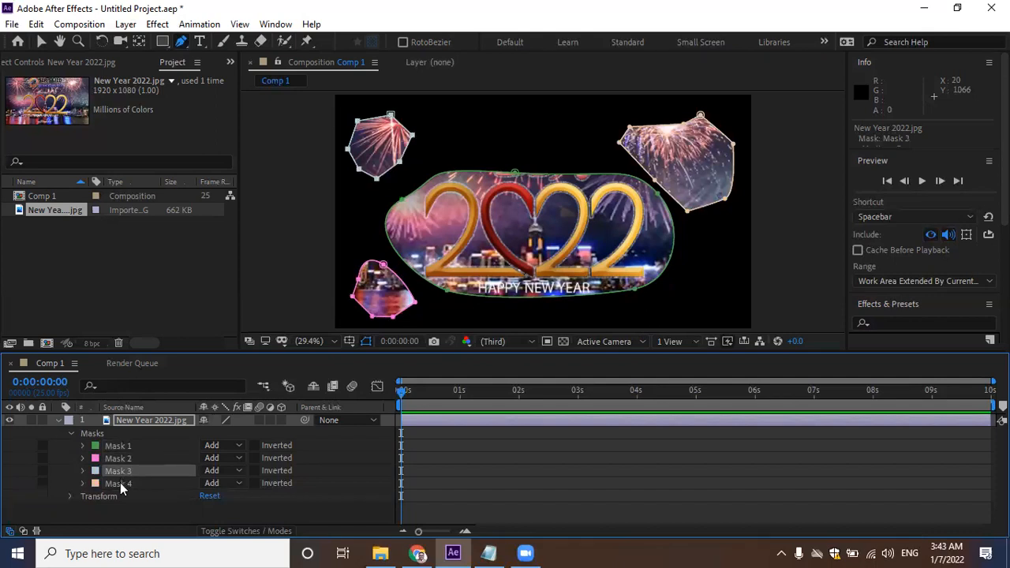
Feather Mask 4, the upper-right fireworks cut-out, by about 150 pixels and collapse its properties.
click(121, 484)
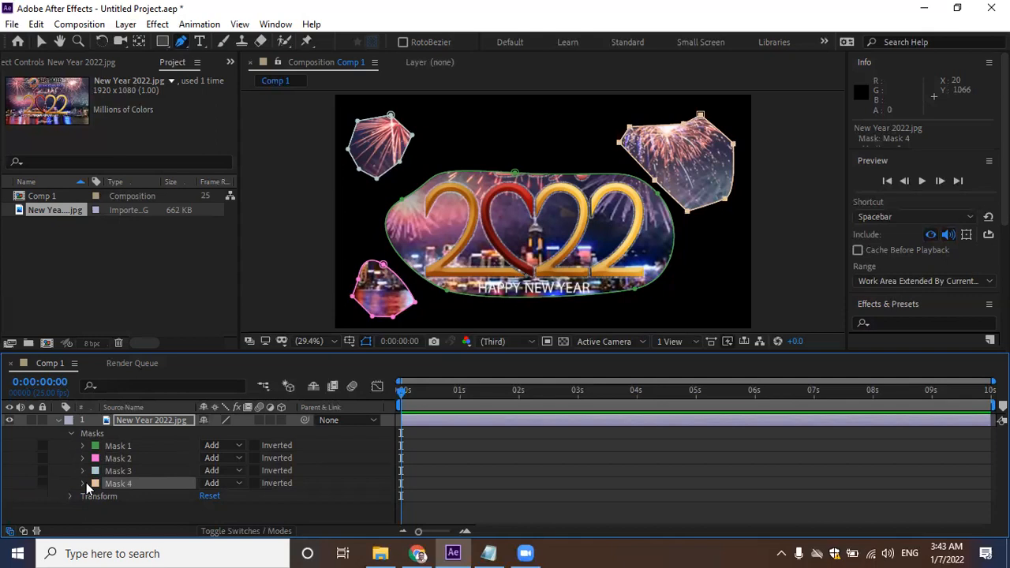
click(83, 483)
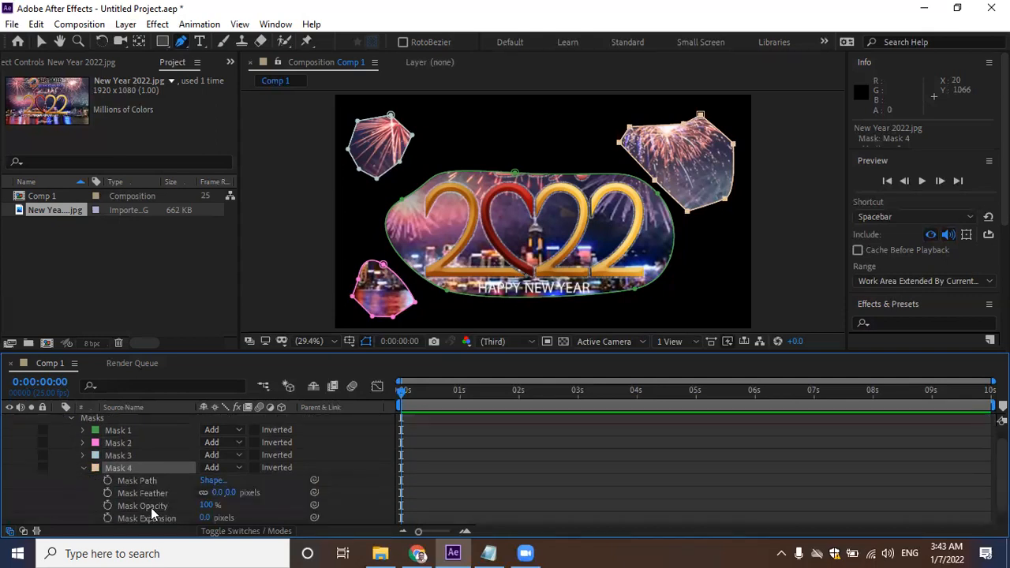
drag(217, 492, 339, 503)
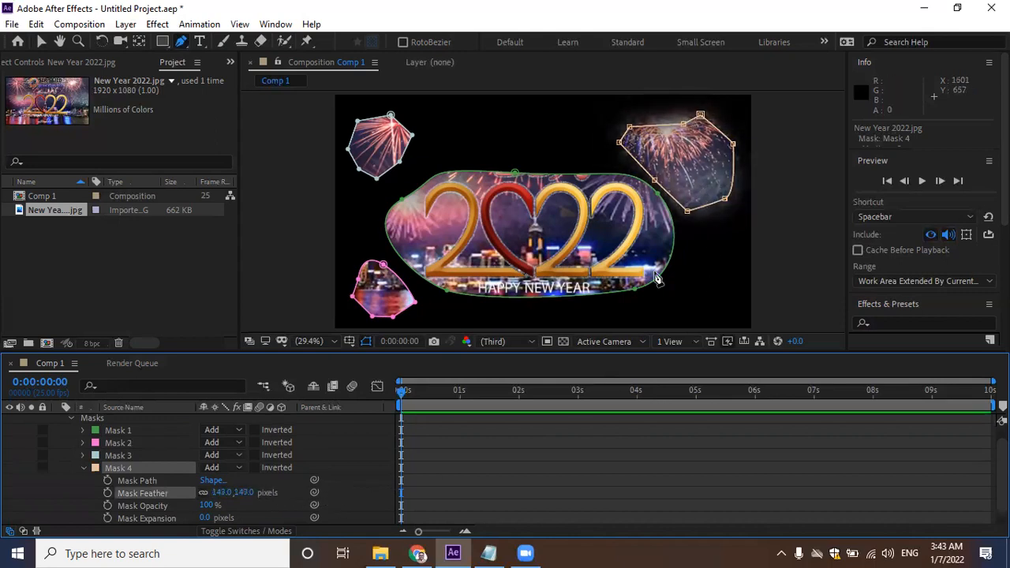
click(83, 468)
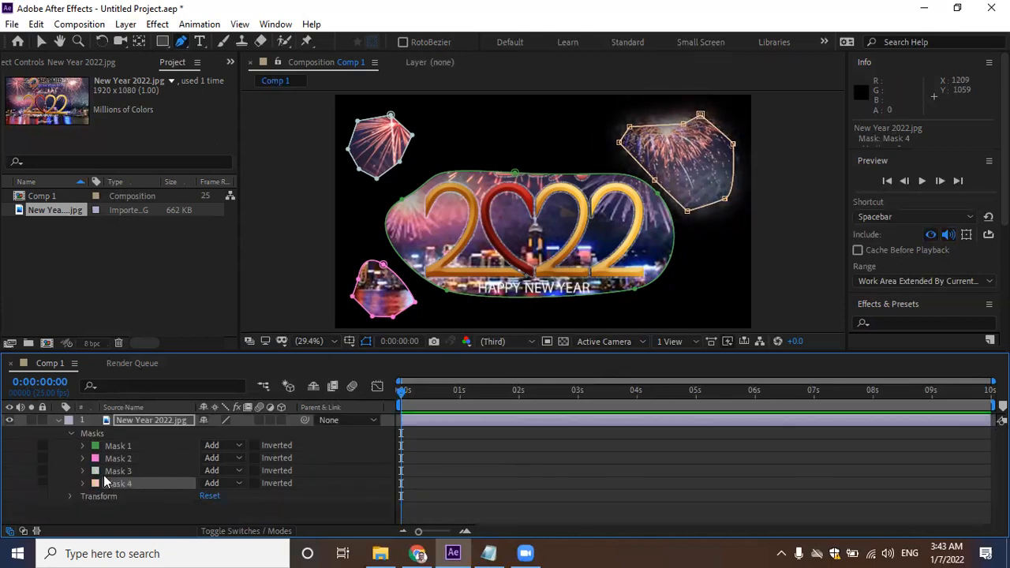
Feather Mask 3, the upper-left fireworks cut-out, by 174 pixels and collapse its properties.
click(128, 470)
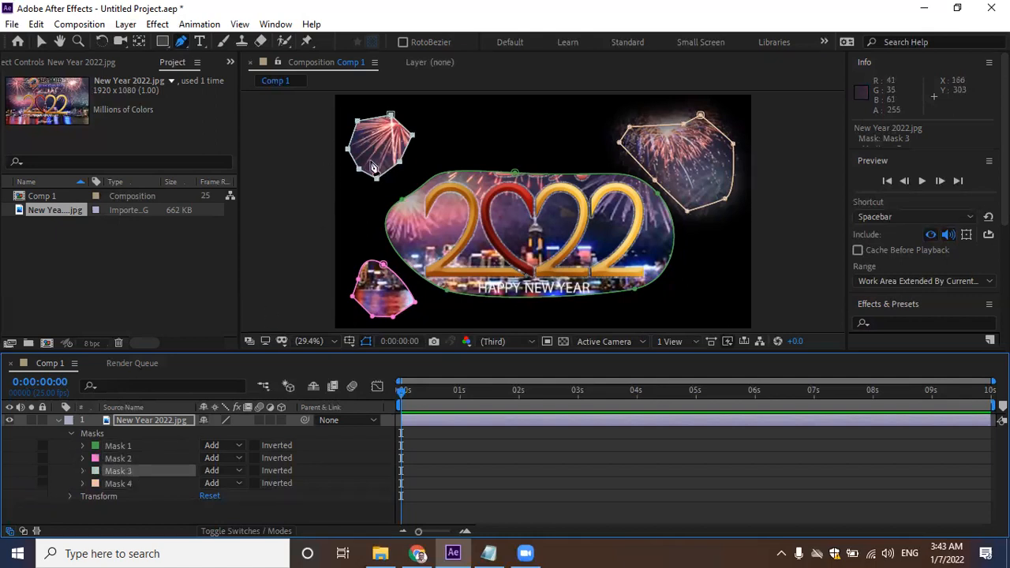
click(83, 471)
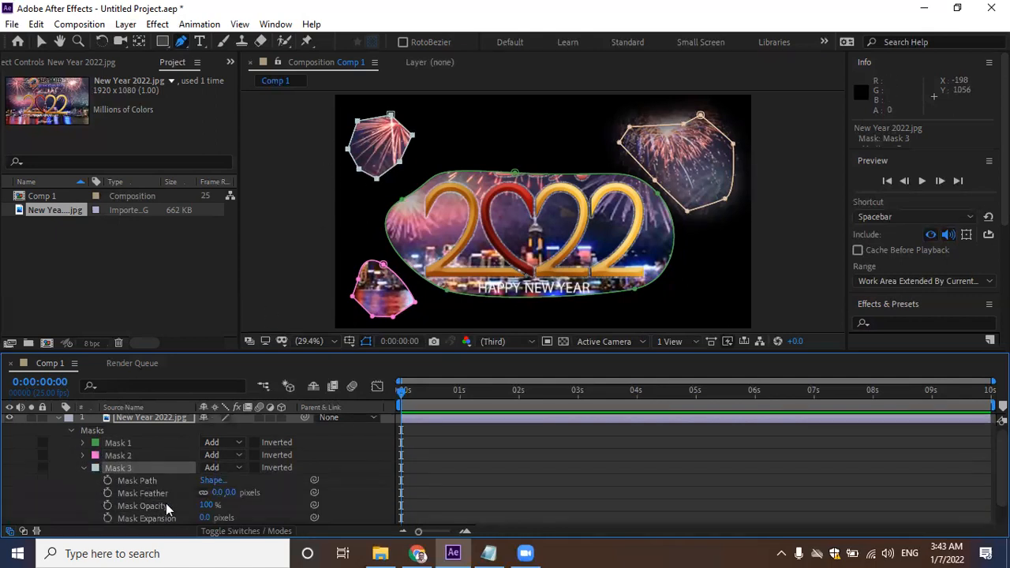
drag(221, 492, 333, 496)
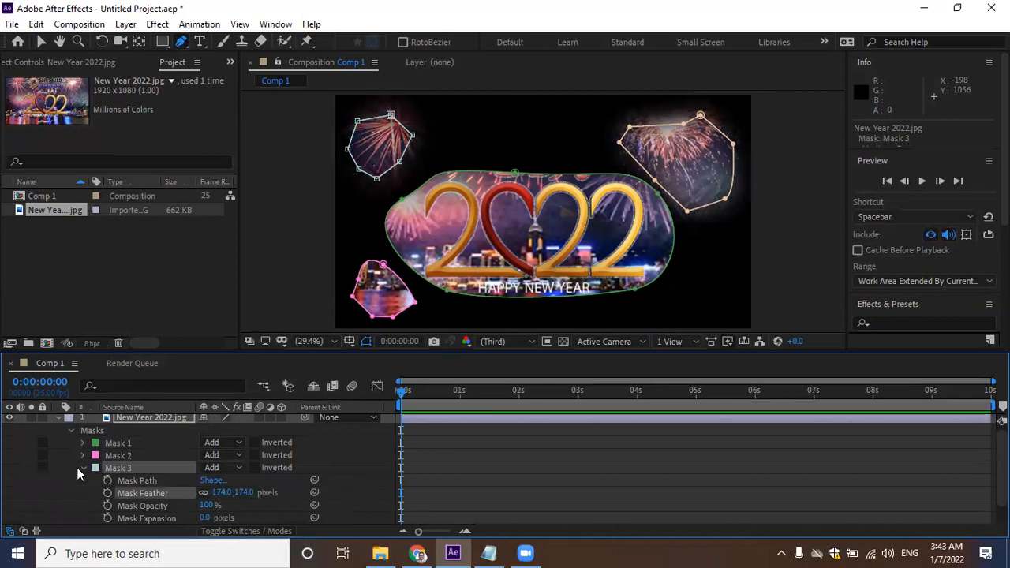
click(86, 465)
Feather Mask 2, the lower-left cut-out of the image, by 142 pixels and collapse its properties.
click(114, 457)
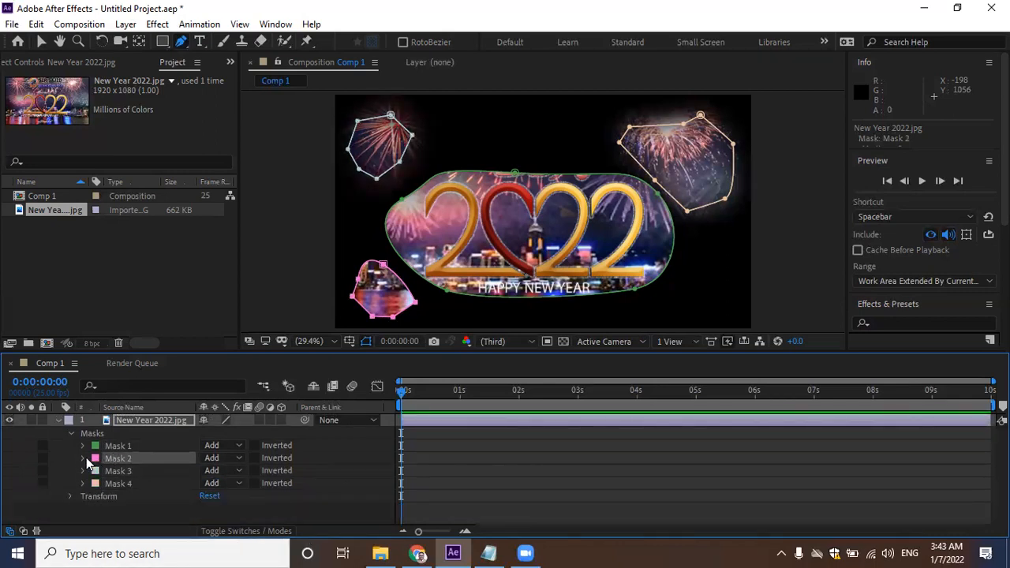
click(82, 458)
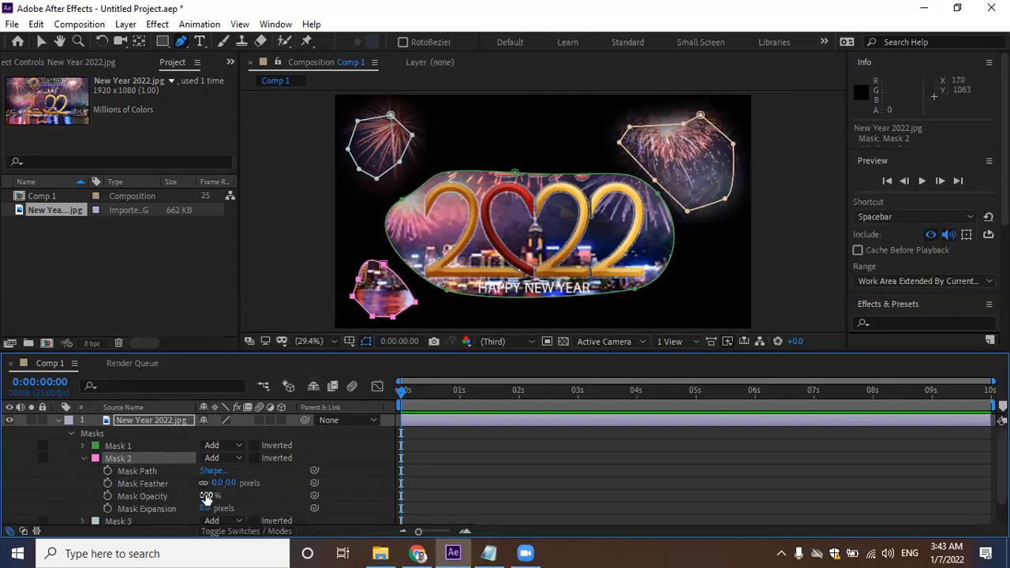
drag(223, 483, 323, 486)
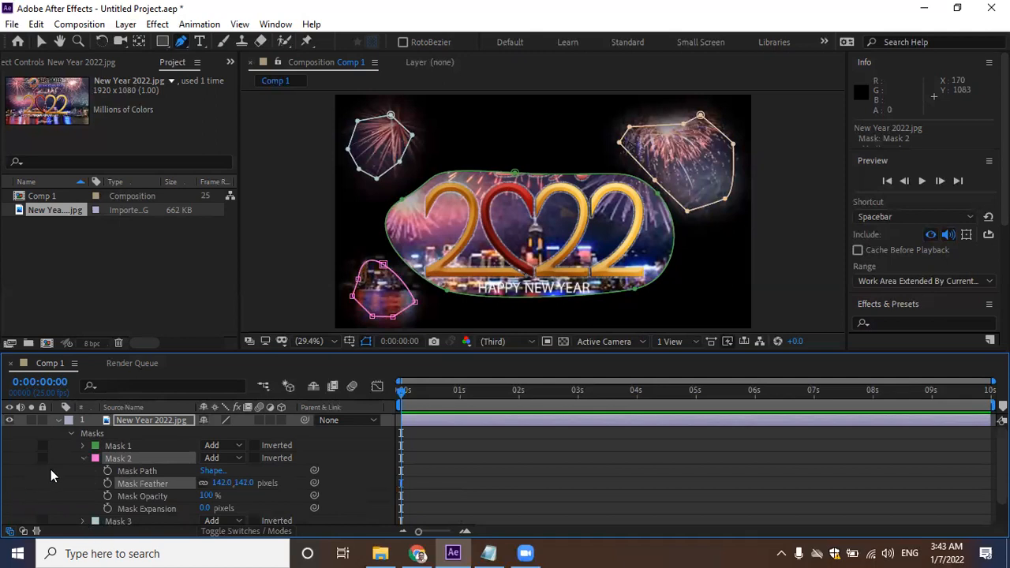
click(84, 458)
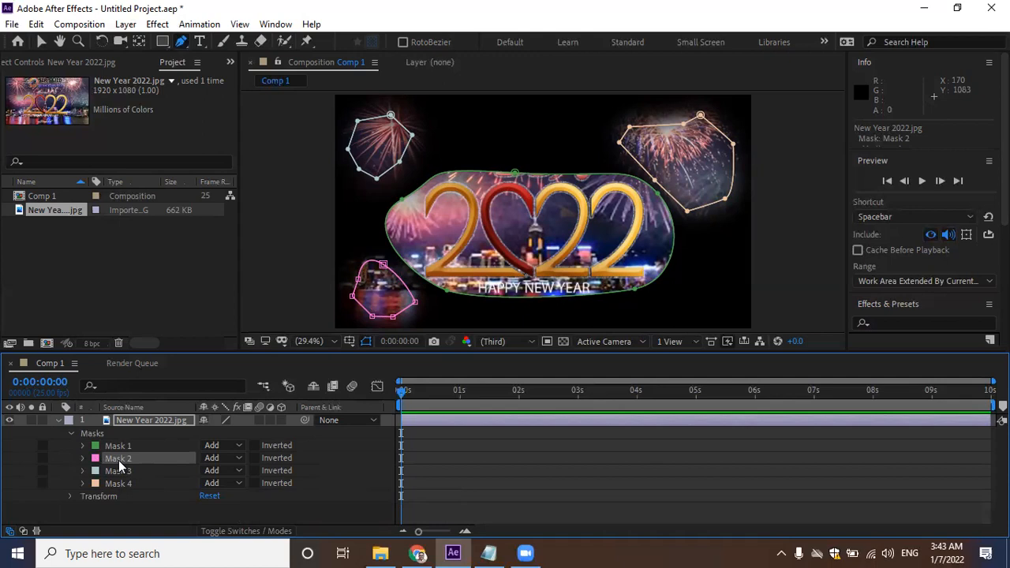
Delete Mask 2, Mask 3 and Mask 4 together from the New Year 2022.jpg layer, keeping only Mask 1.
click(125, 473)
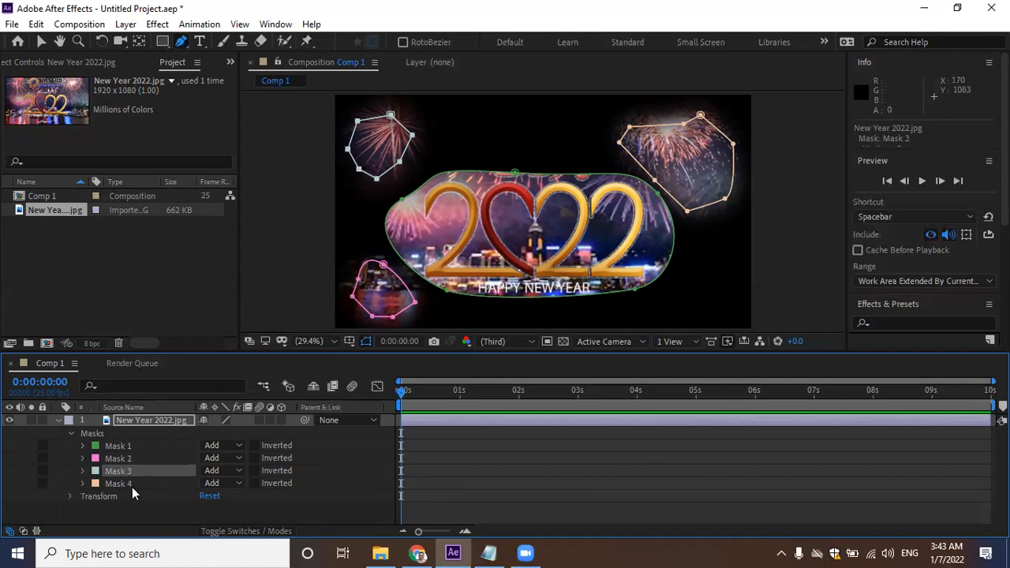
click(132, 485)
click(129, 458)
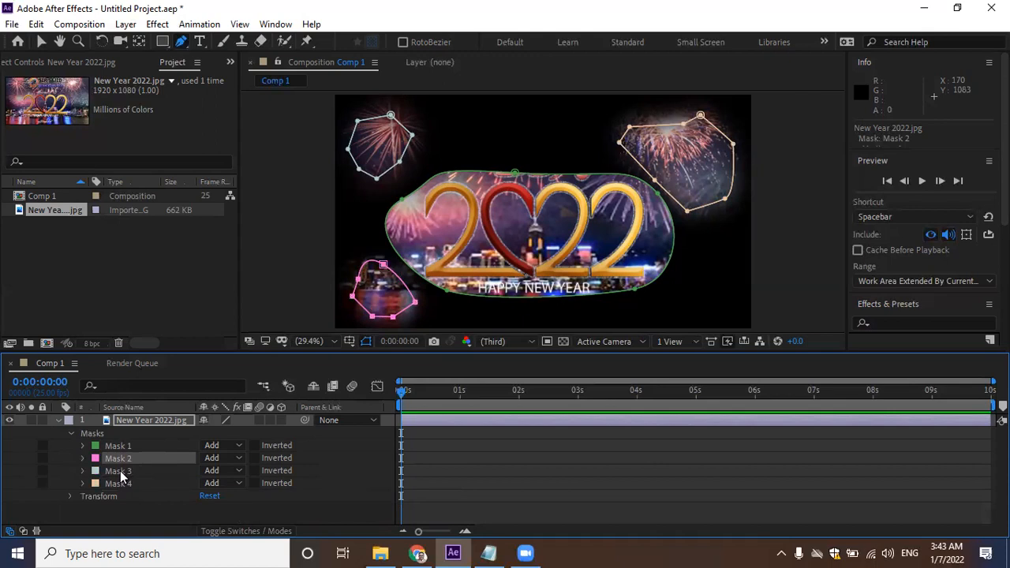
shift+click(120, 471)
shift+click(127, 483)
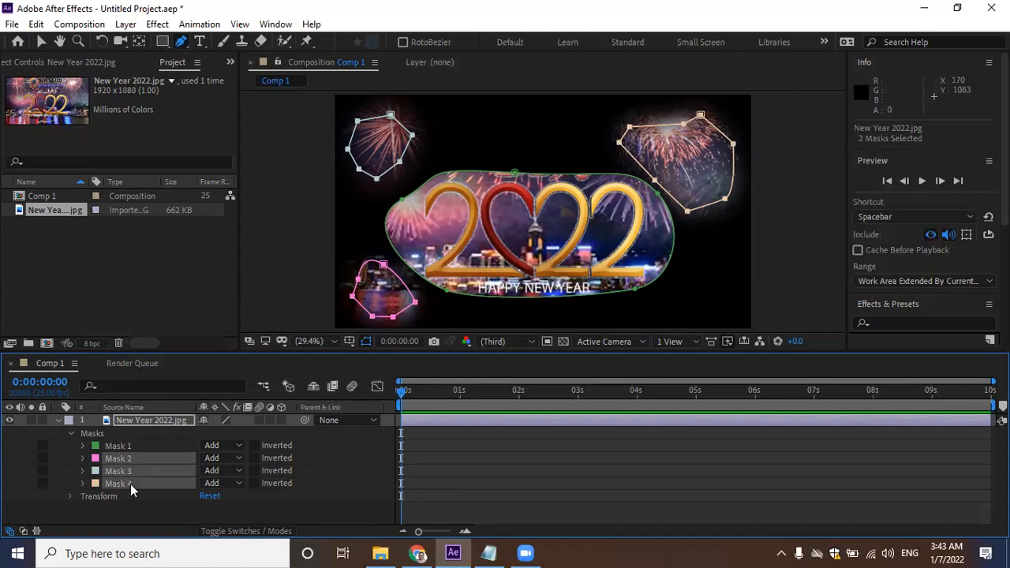
key(Delete)
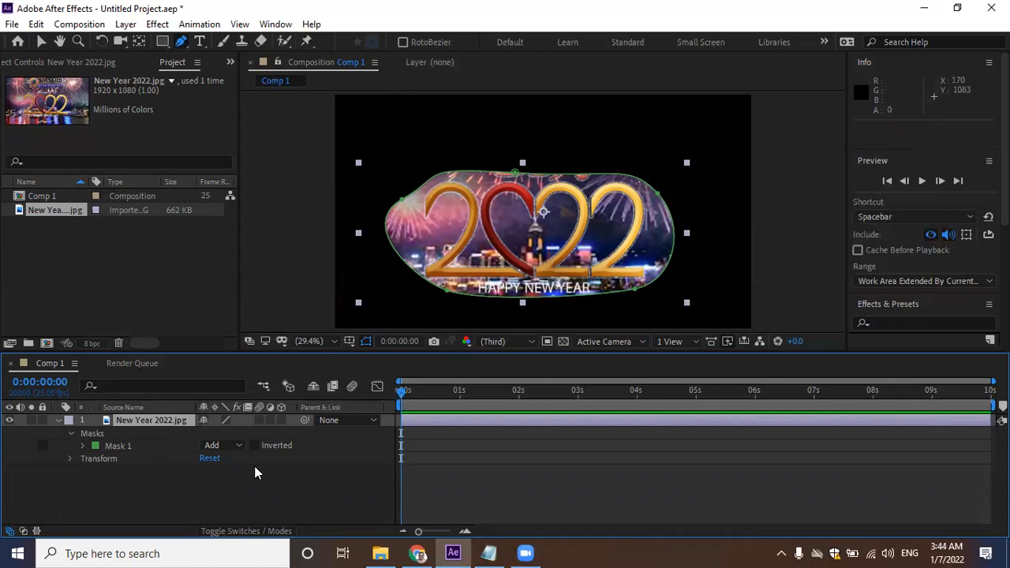
Draw three elliptical masks: about 613 px wide over the upper-right fireworks, 262 px in the lower-left corner and 344 px over the upper-left fireworks.
click(129, 448)
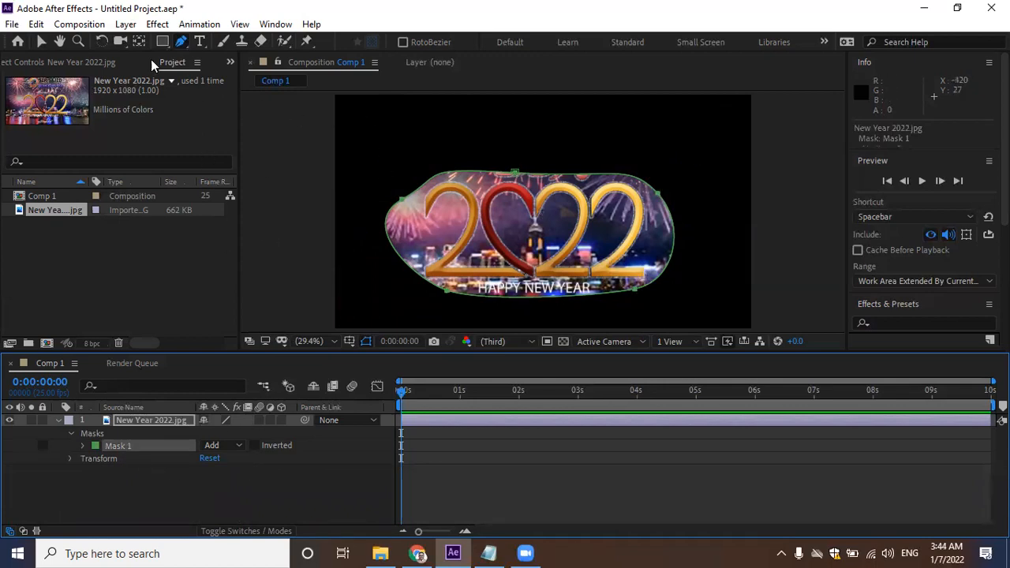
drag(163, 43, 215, 76)
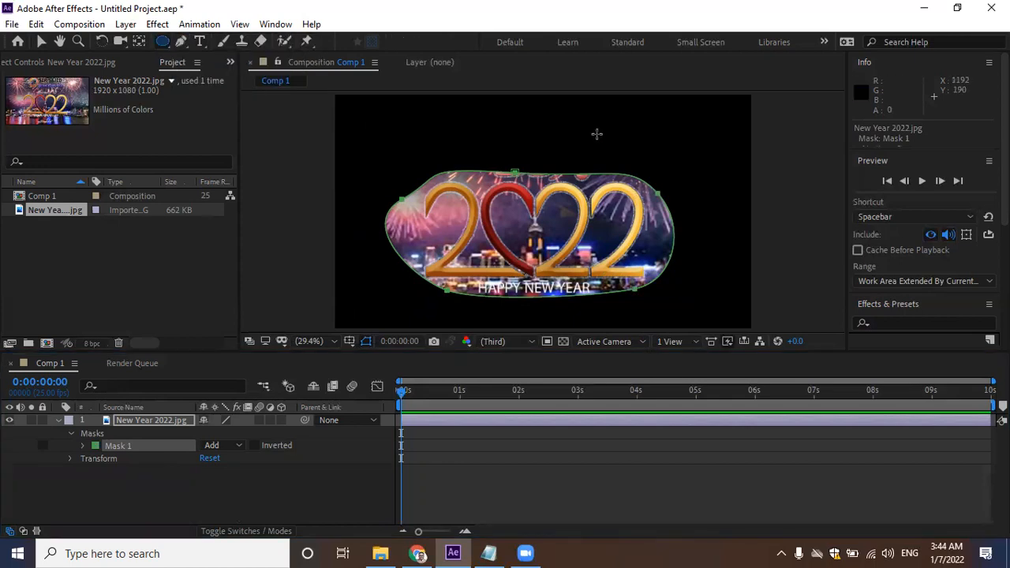
drag(598, 116, 730, 246)
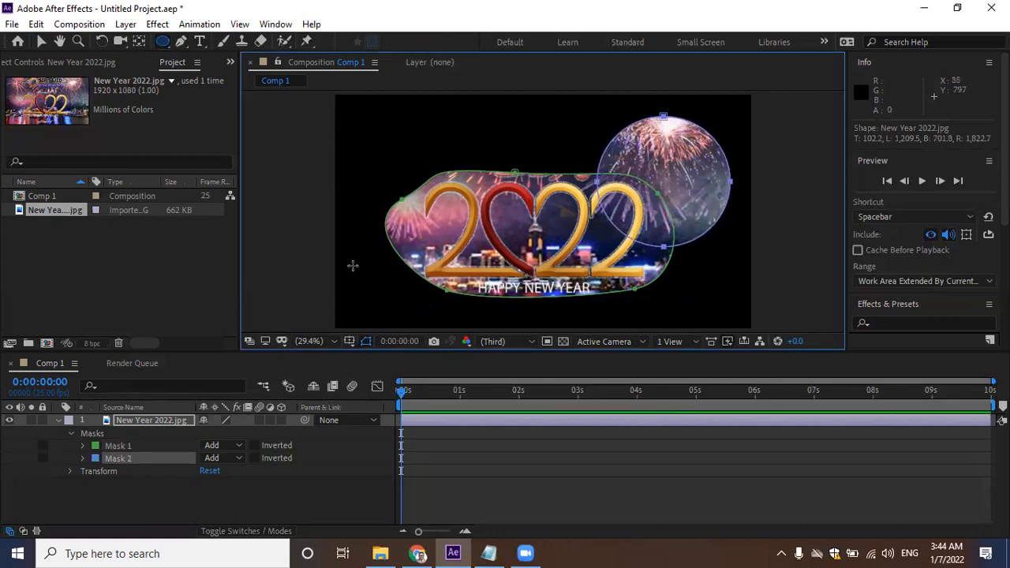
drag(355, 260, 407, 314)
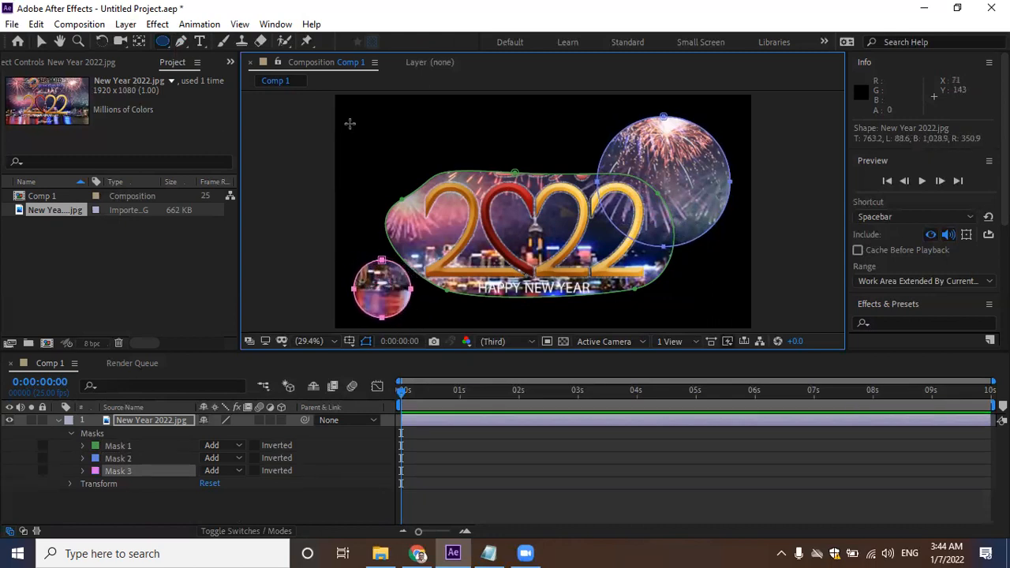
drag(347, 106, 420, 186)
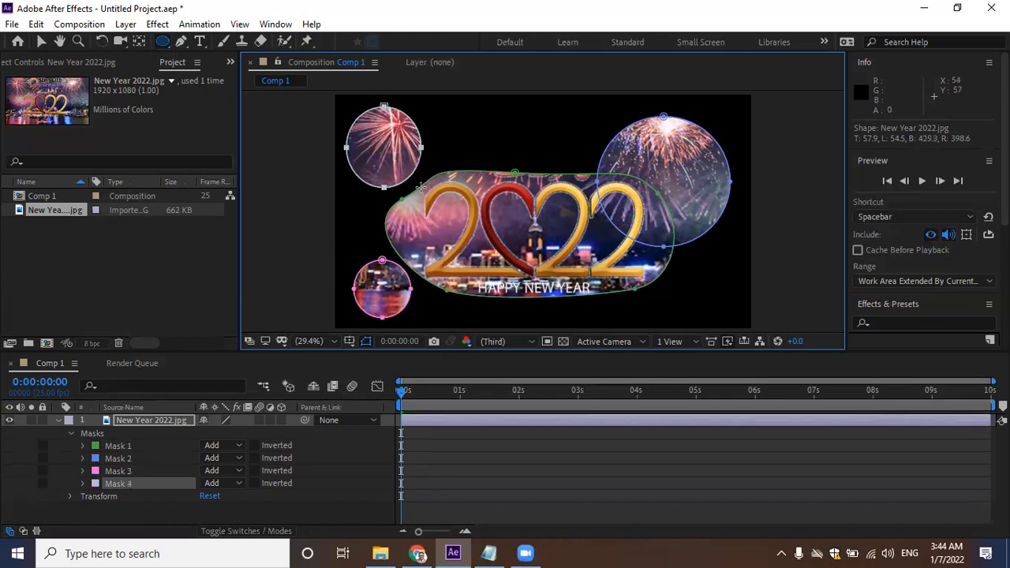
Delete the lower-left and upper-left elliptical masks, Mask 3 and Mask 4, keeping the large ellipse that overlaps Mask 1.
click(129, 459)
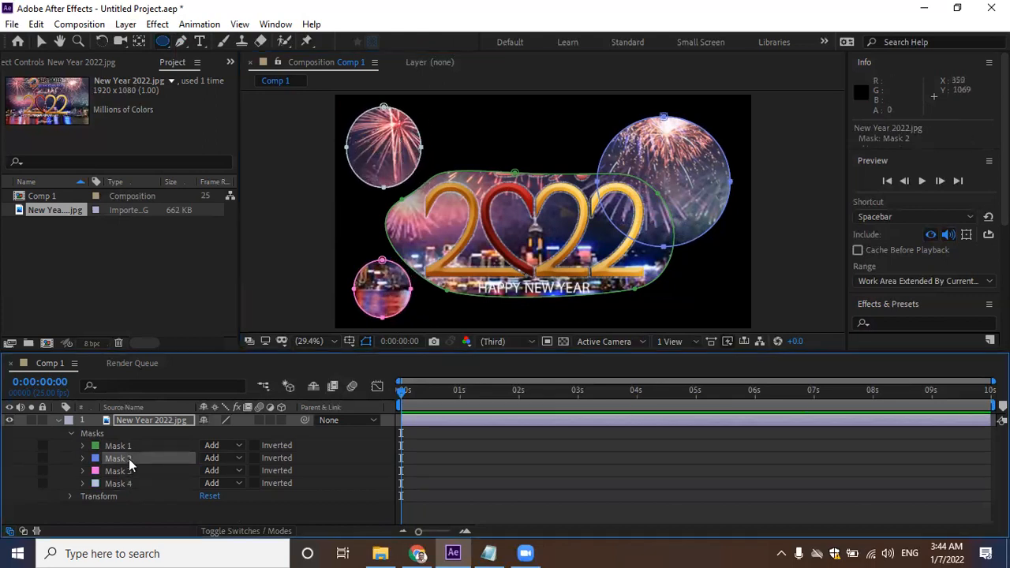
click(123, 471)
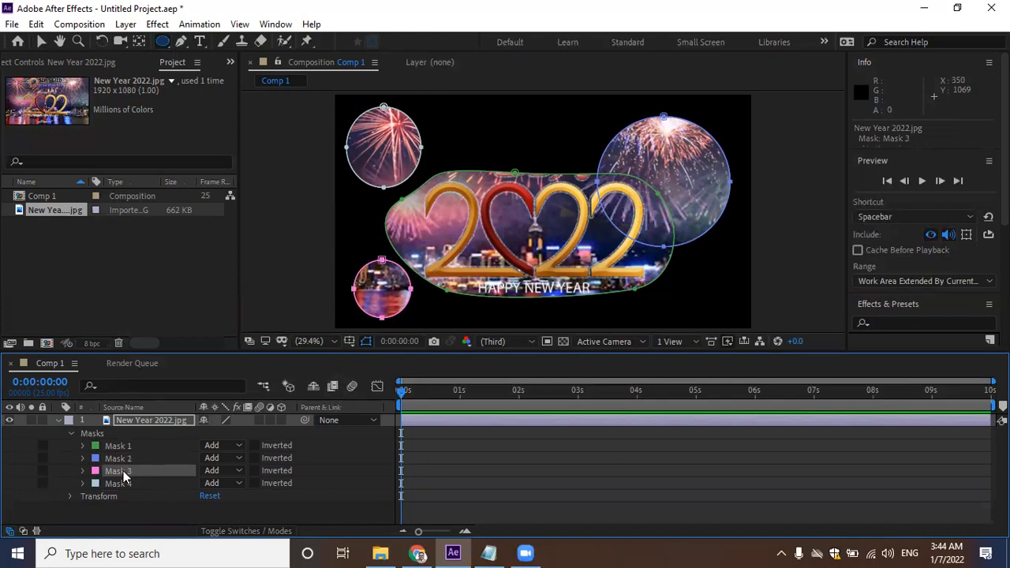
click(120, 482)
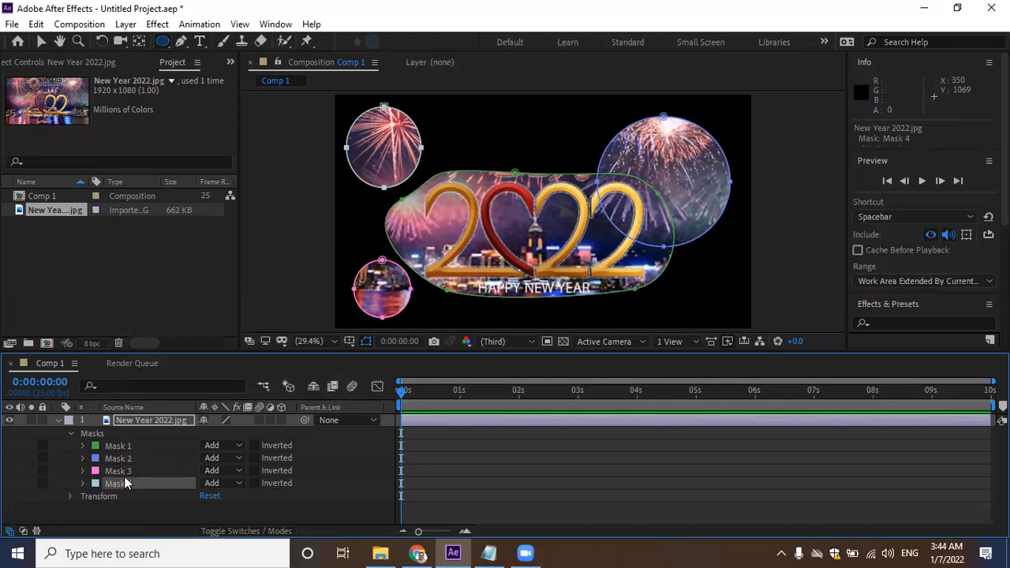
click(127, 472)
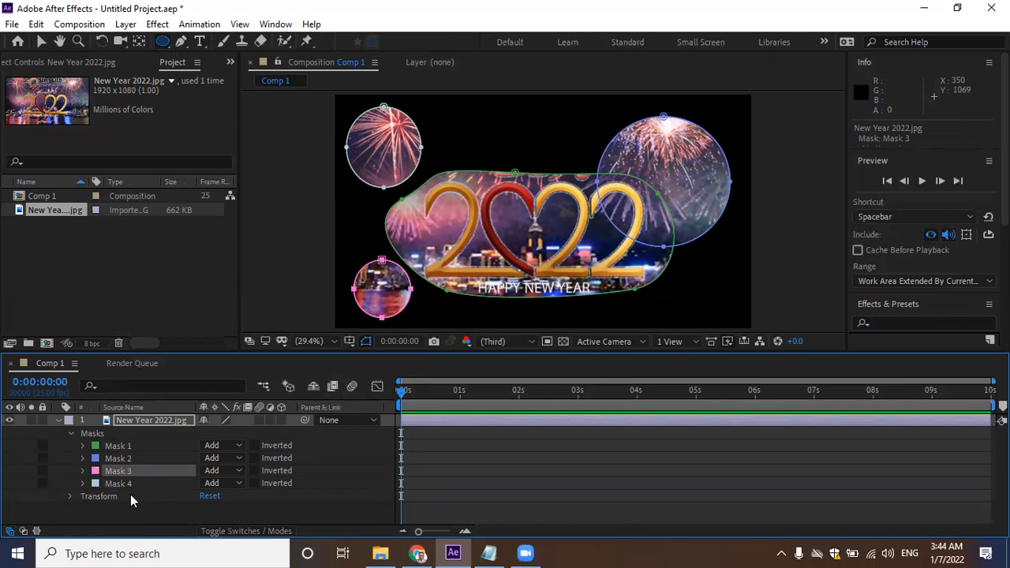
shift+click(133, 488)
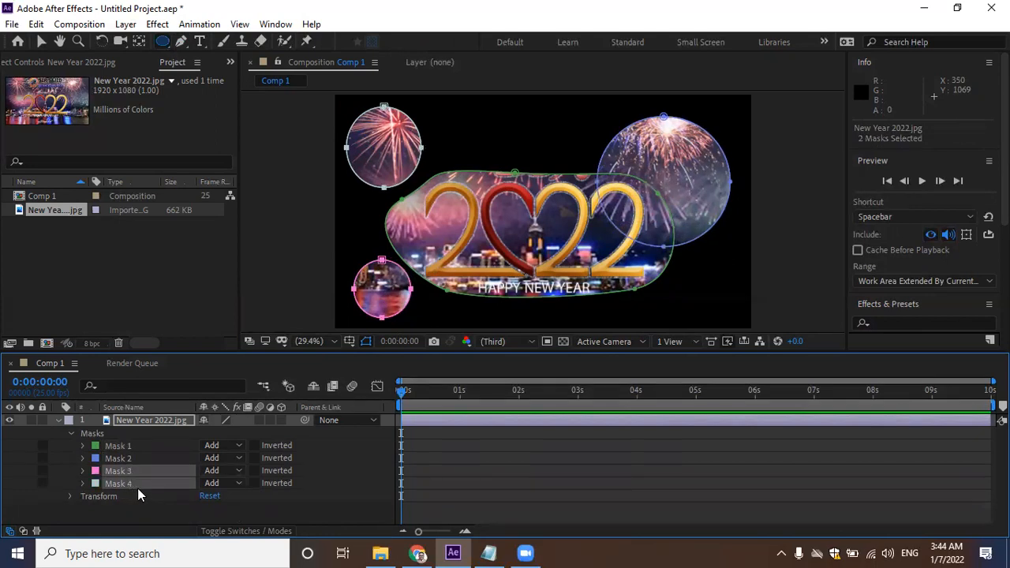
key(Delete)
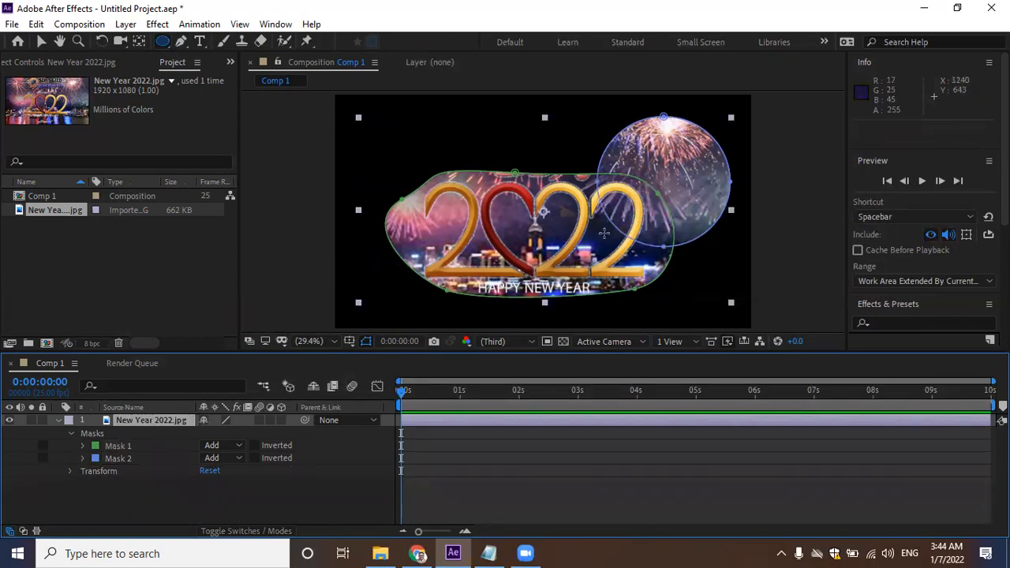
Expand the properties of Mask 2, the upper-right ellipse, and set its mask mode to Subtract.
click(123, 459)
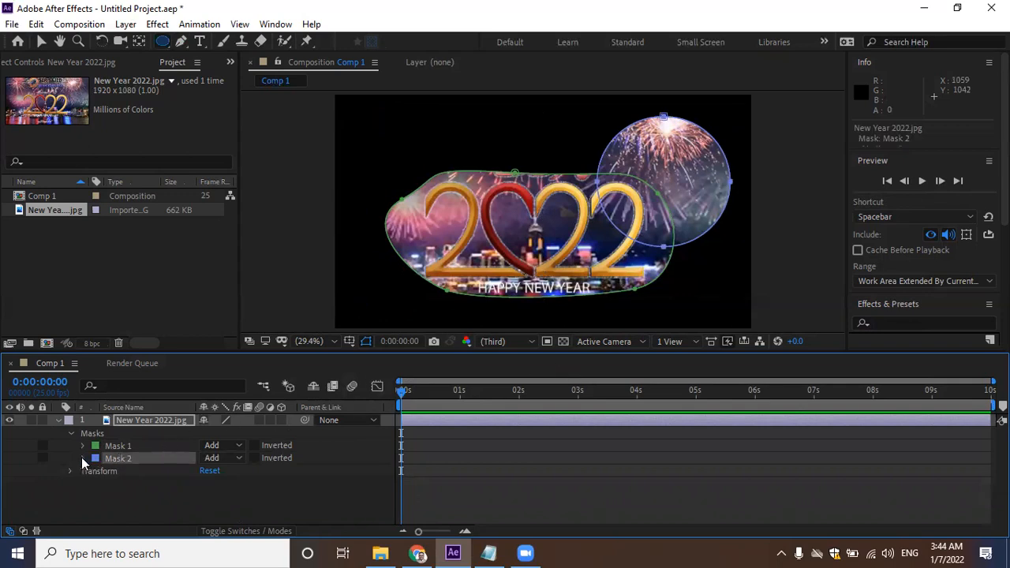
click(83, 458)
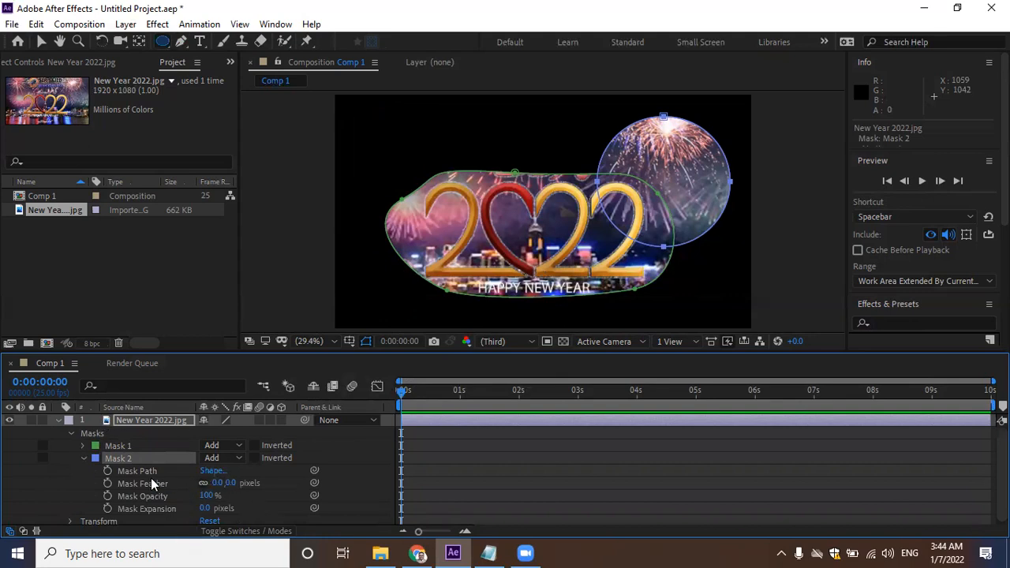
scroll(320, 491, down, 1)
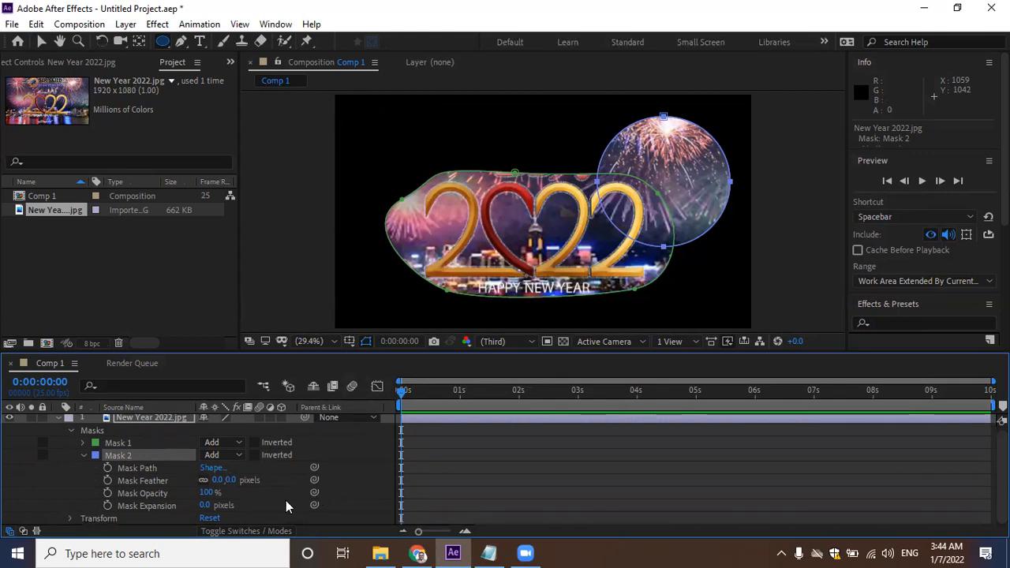
click(238, 455)
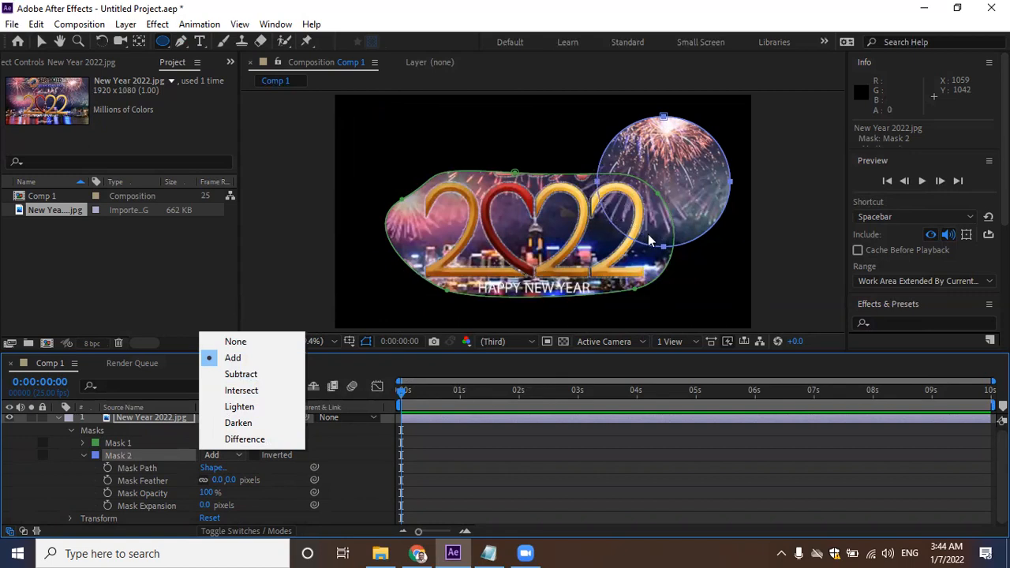
click(230, 380)
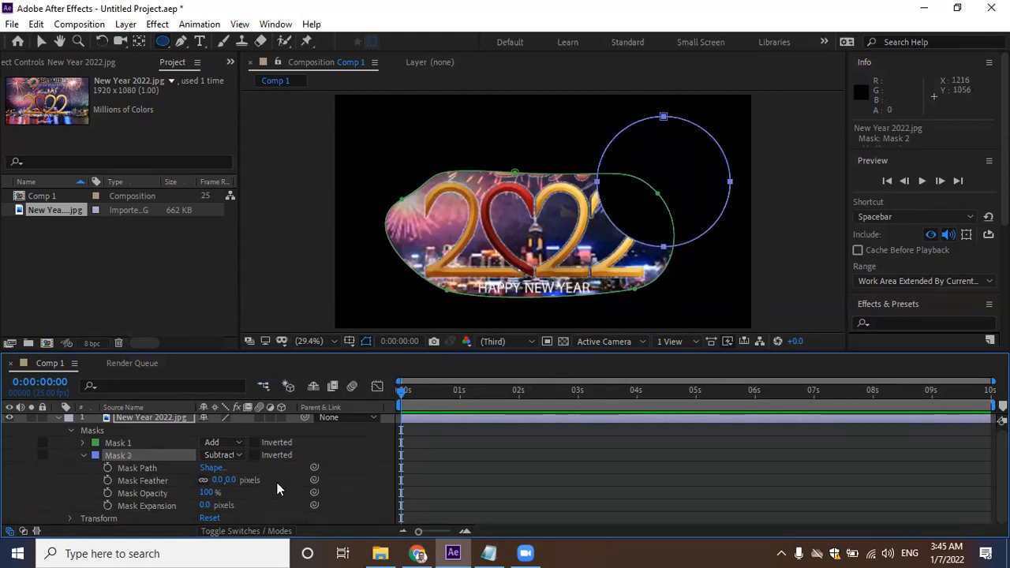
Try feather values of 160 and 100 pixels on the subtracting Mask 2 and reset its feather to 0.
drag(213, 479, 356, 500)
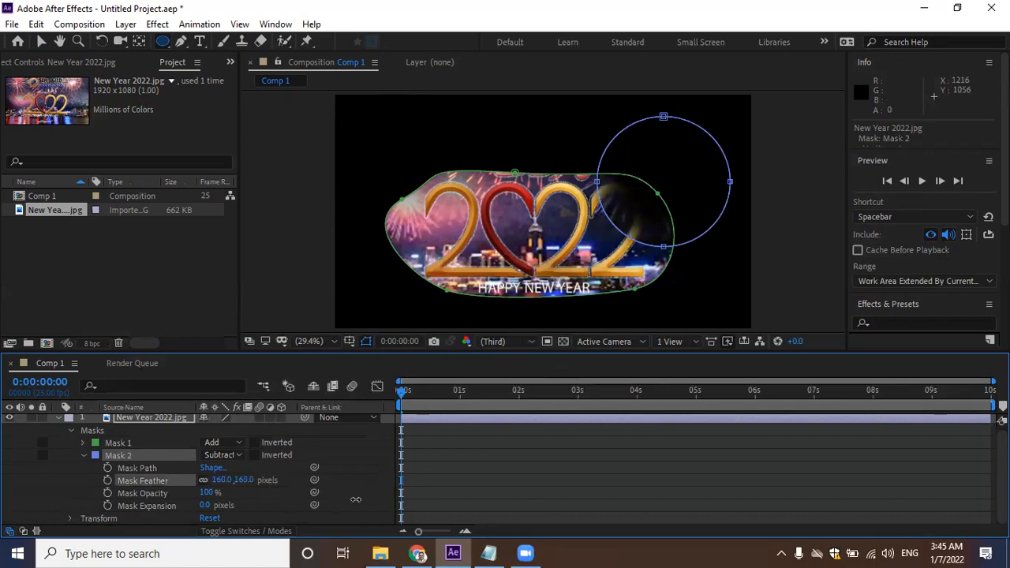
click(222, 480)
text(100)
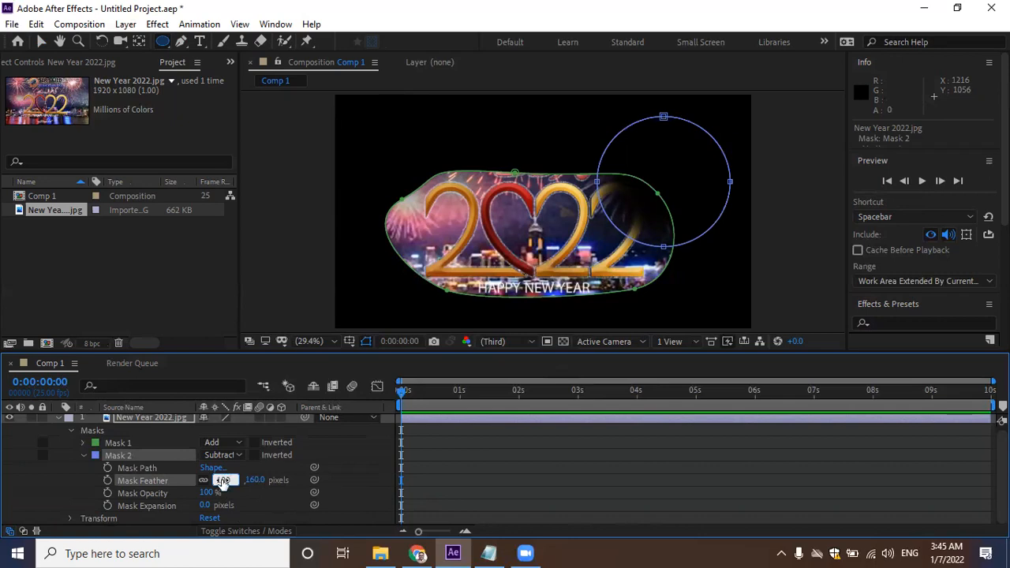
key(Return)
click(222, 480)
text(0)
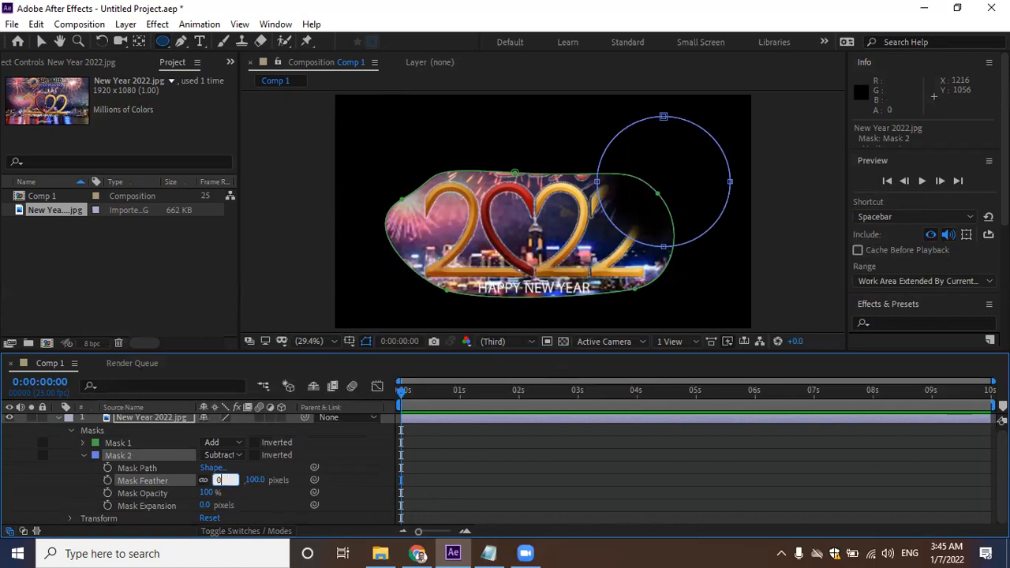
key(Return)
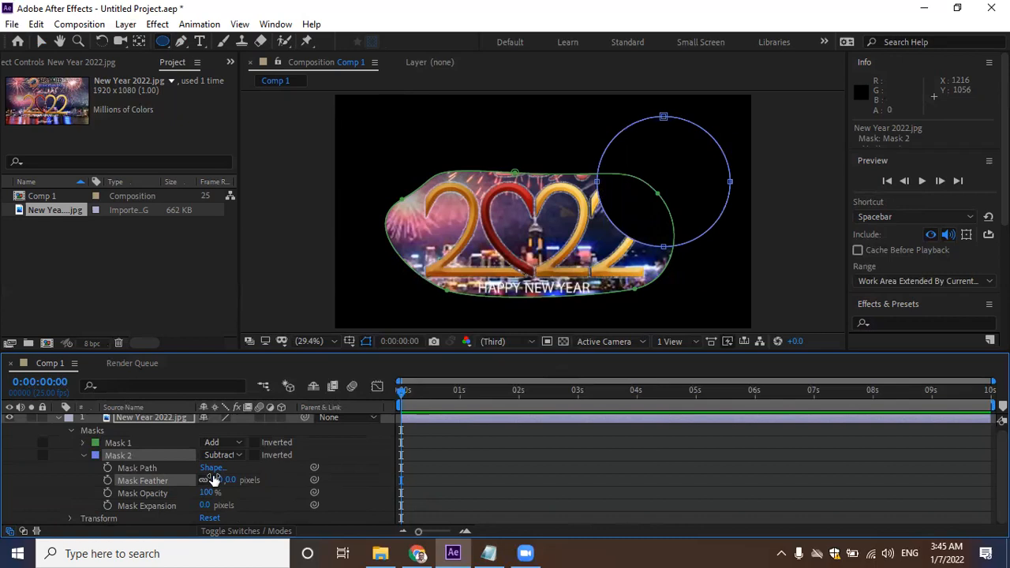
Set Mask 2's mode to Intersect, try feathering the overlap area and reset the feather to 0.
click(241, 454)
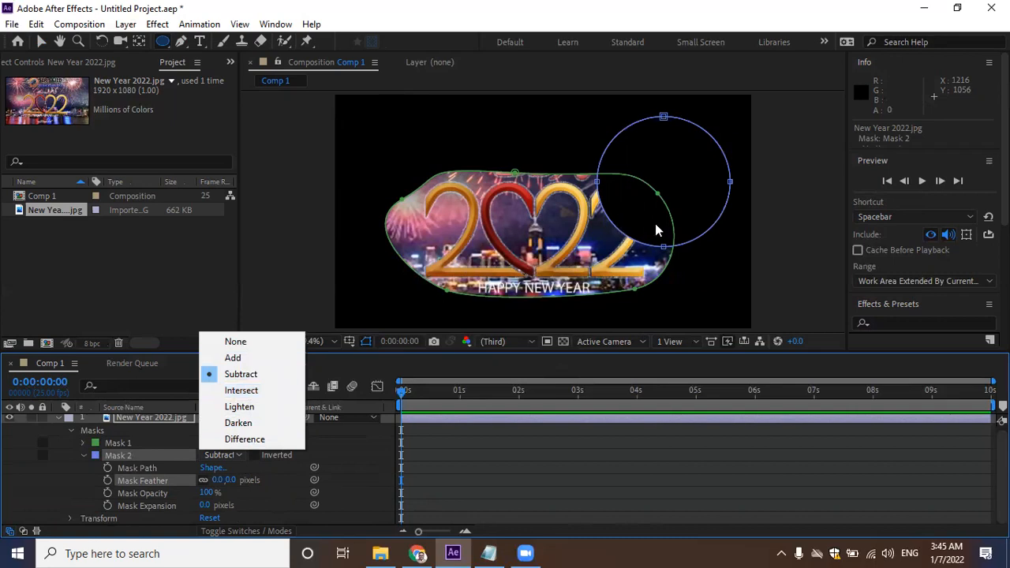
click(242, 390)
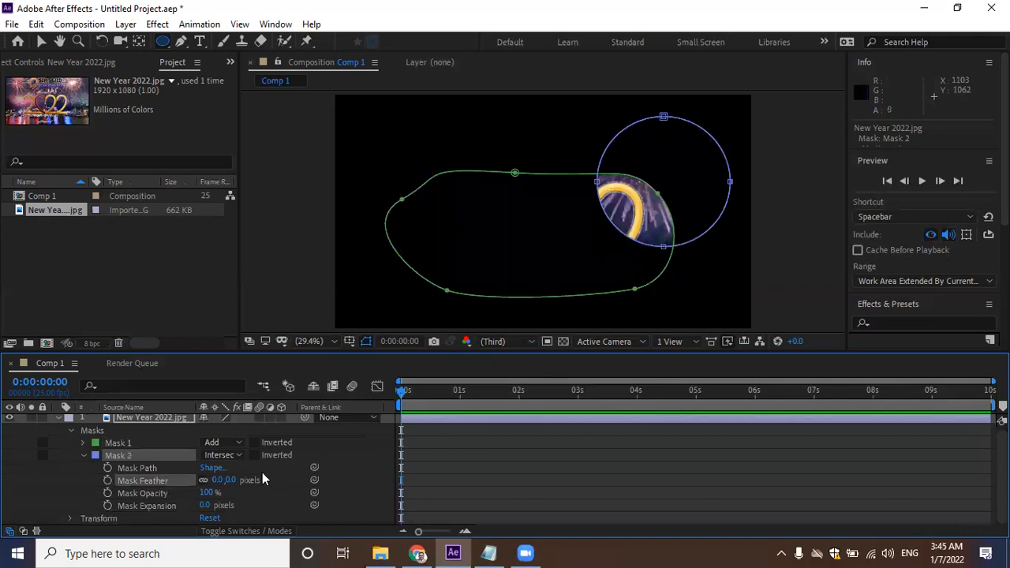
drag(225, 481, 334, 490)
click(223, 480)
text(0)
key(Return)
Set Mask 2's mode to Difference and feather its edge by 48 pixels.
click(240, 455)
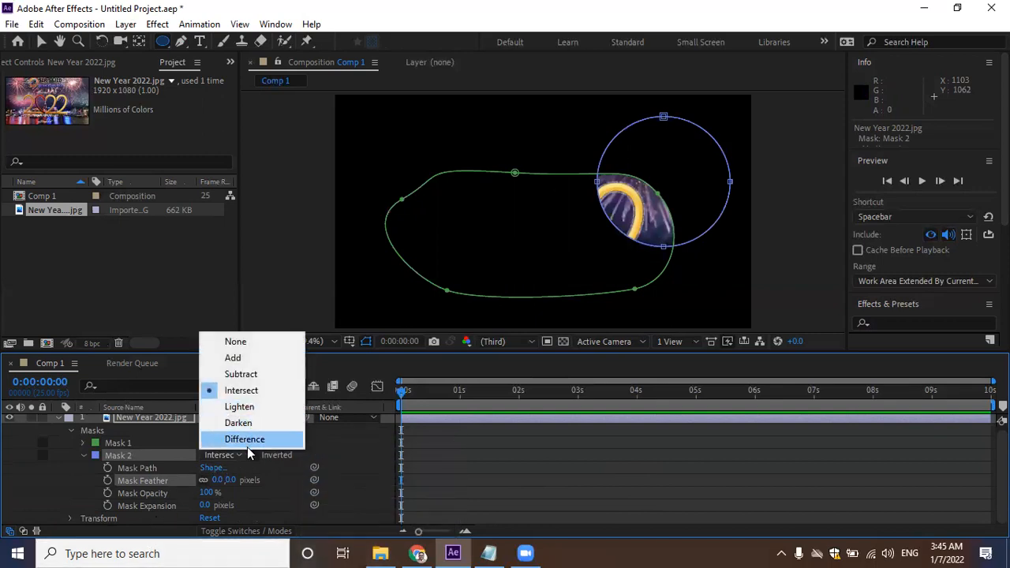
click(247, 444)
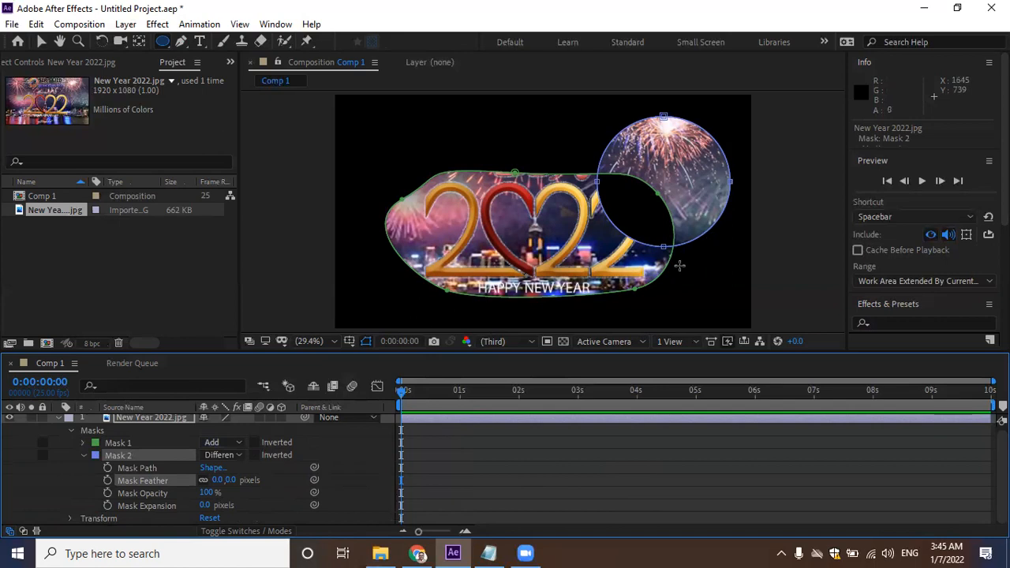
drag(215, 479, 271, 513)
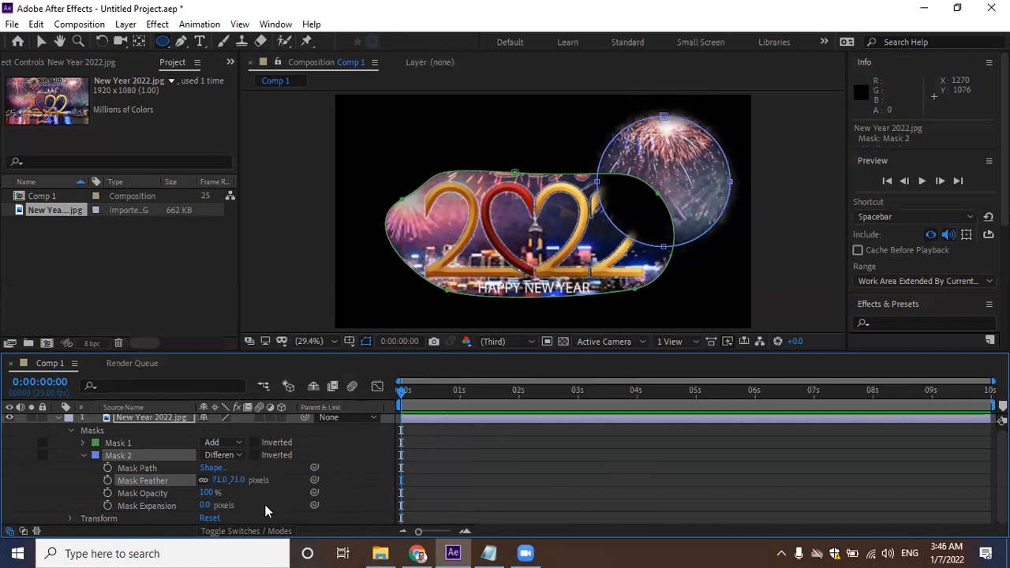
mouse_move(218, 481)
mouse_down()
mouse_move(231, 483)
mouse_move(210, 488)
mouse_up()
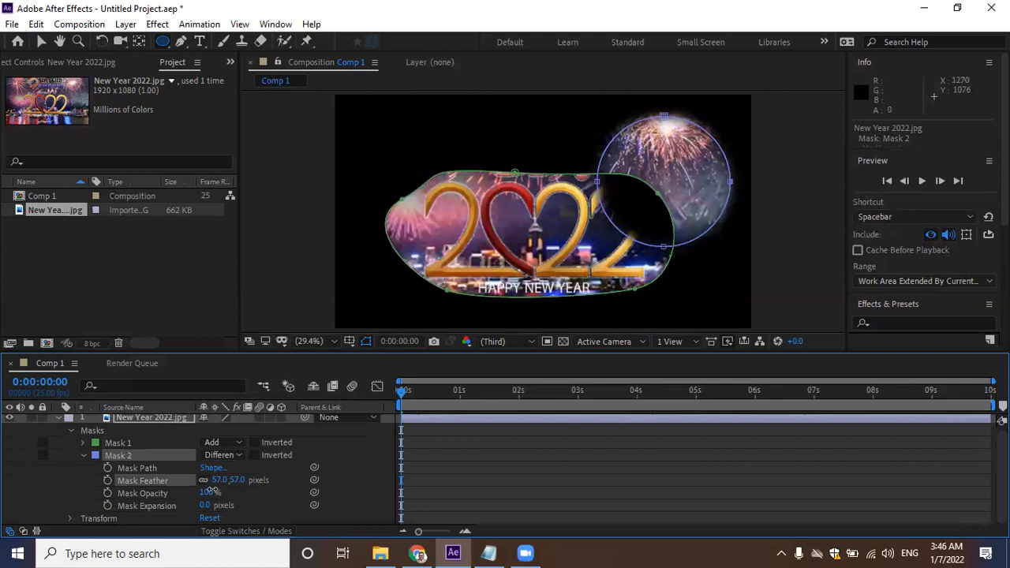
click(207, 492)
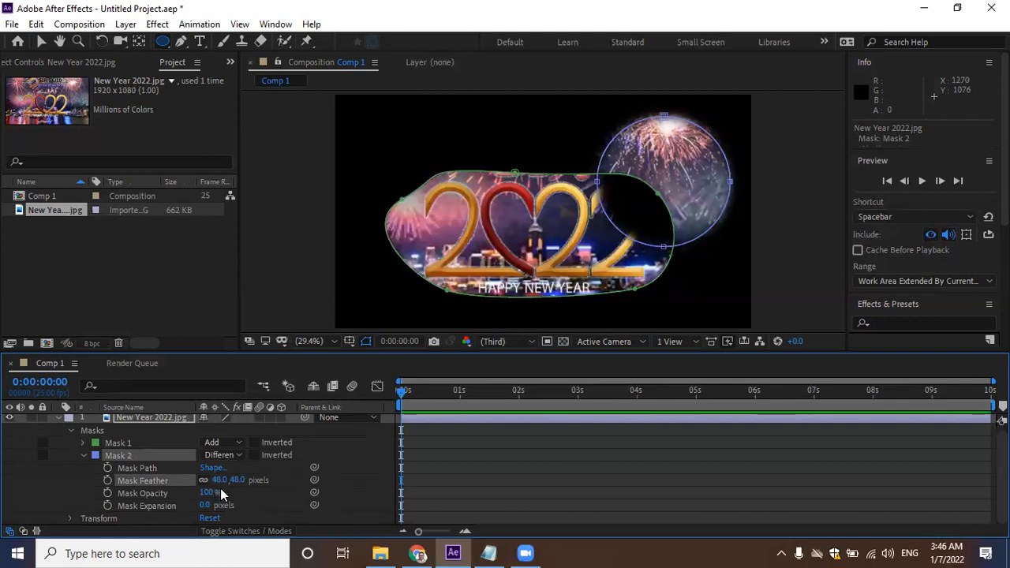
Try the Lighten and Darken mask modes on Mask 2.
click(242, 454)
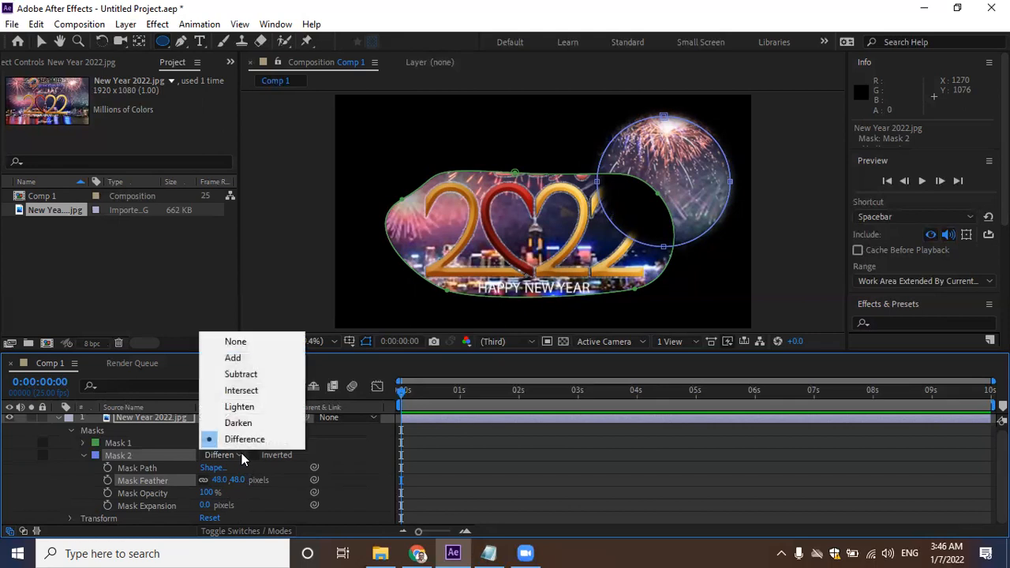
click(252, 411)
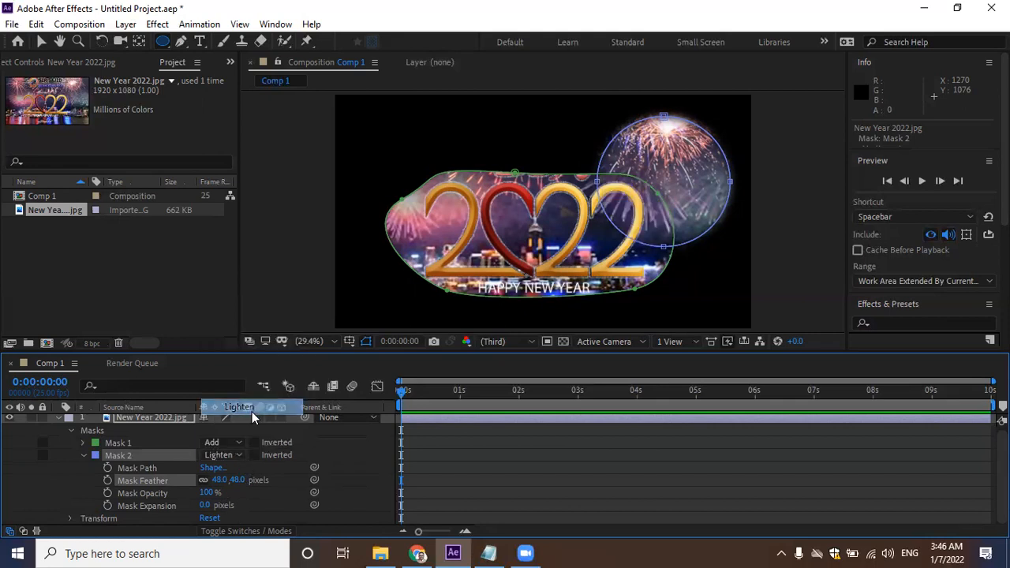
click(242, 455)
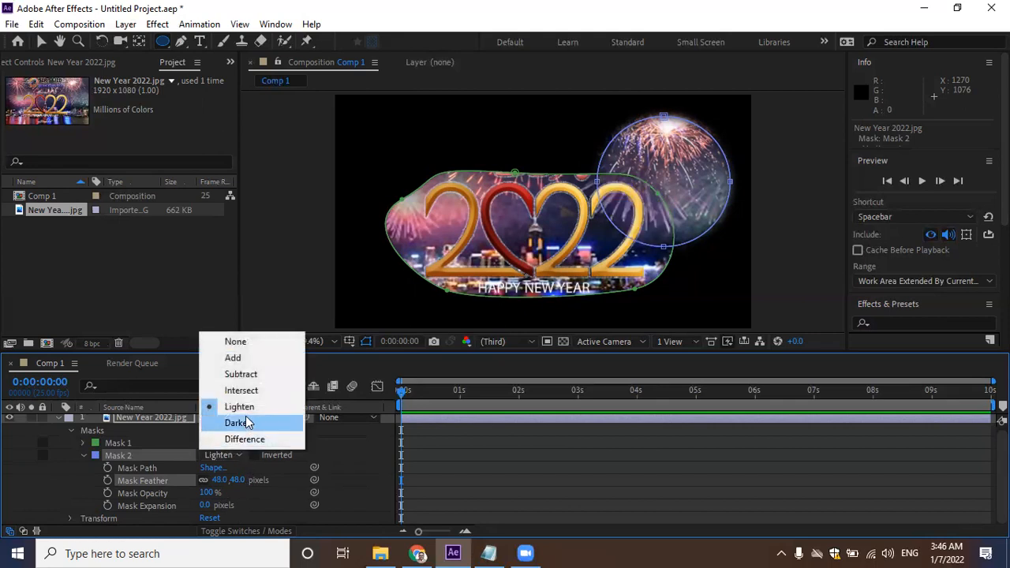
click(247, 423)
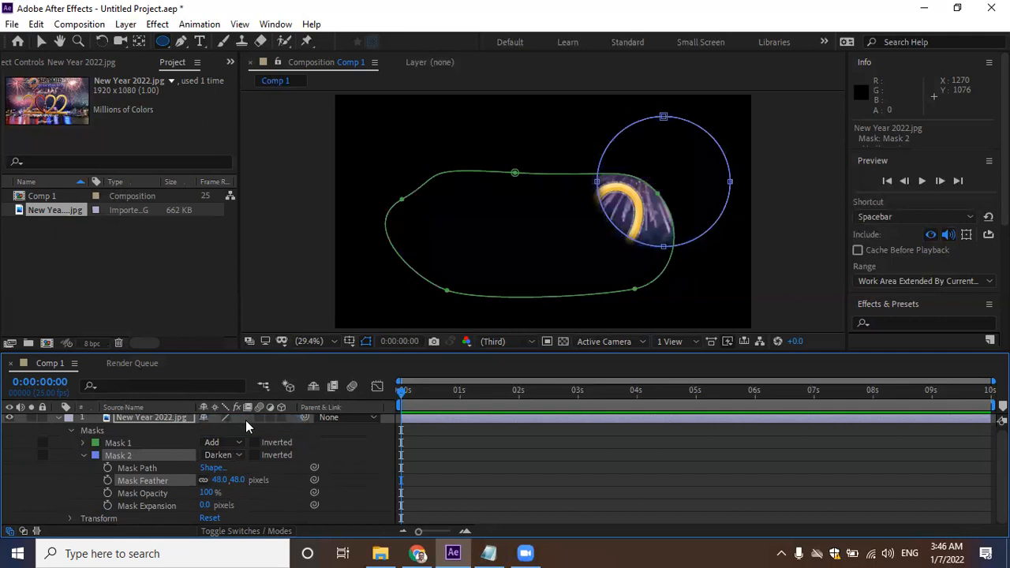
Reset Mask 2's feather to 0 pixels and set its mask mode to Add.
click(219, 480)
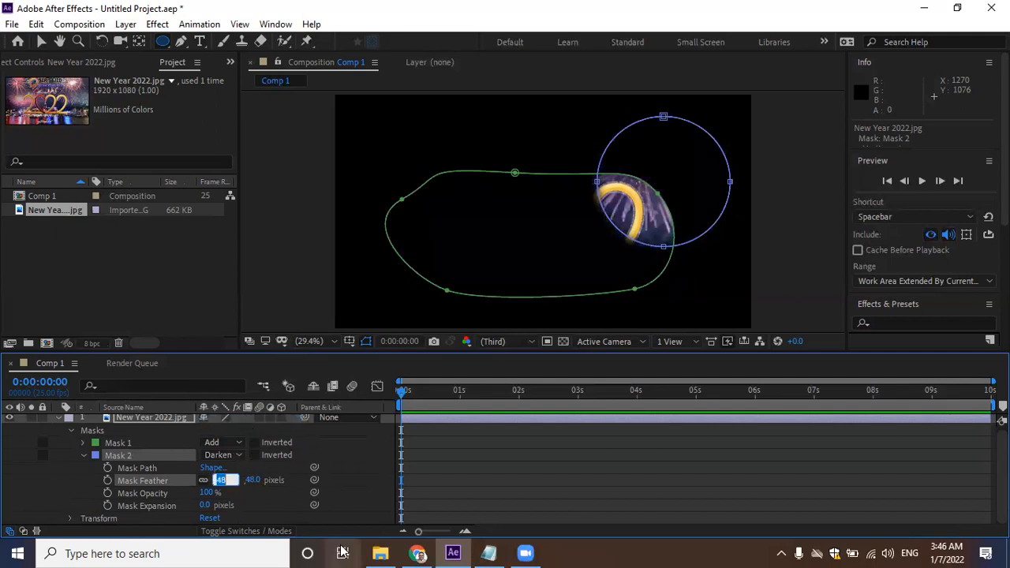
text(0)
key(Return)
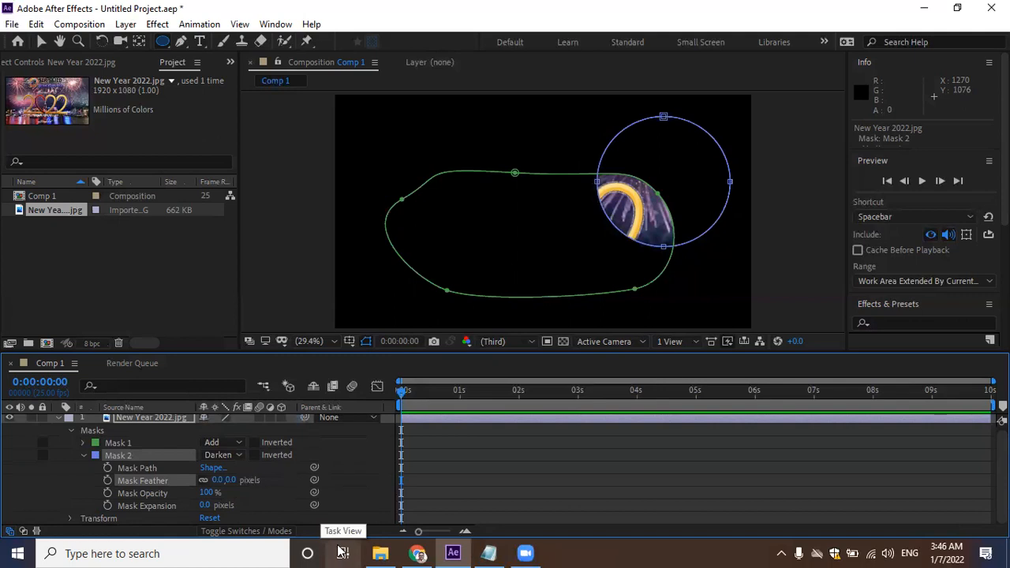
click(238, 456)
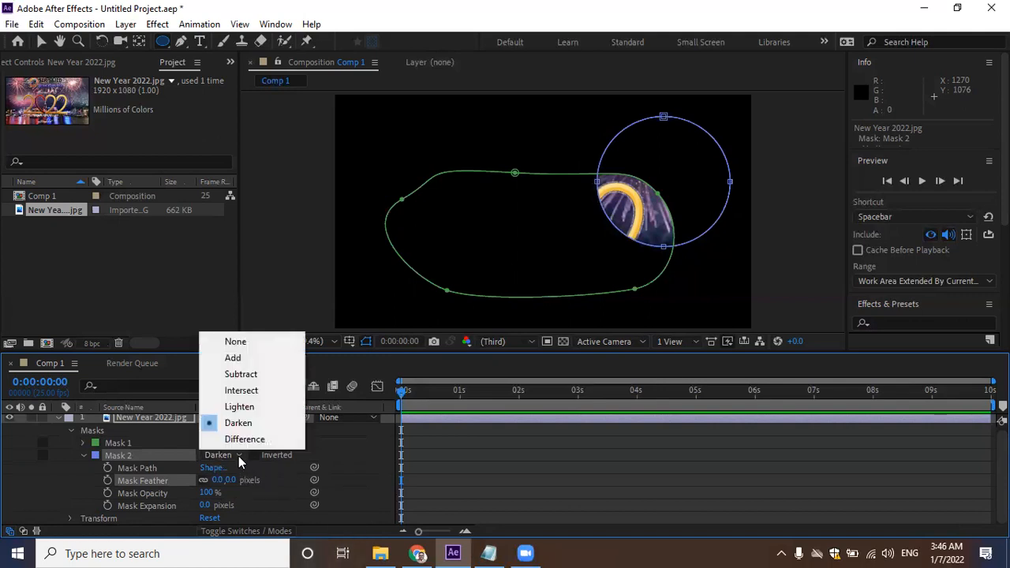
click(236, 358)
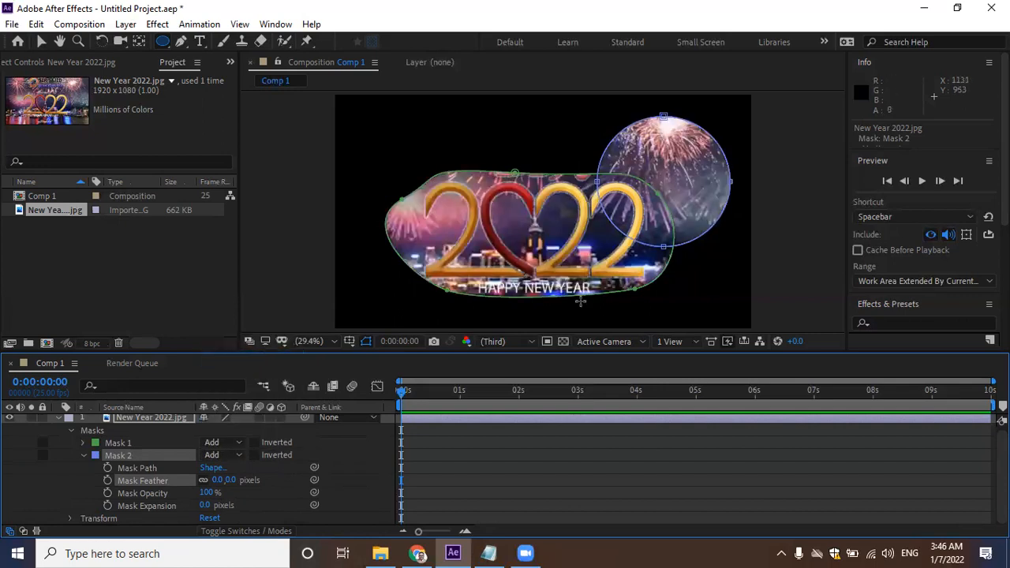
Collapse Mask 2's properties and delete Mask 1, the large freeform mask around the 2022 text.
click(83, 456)
click(131, 446)
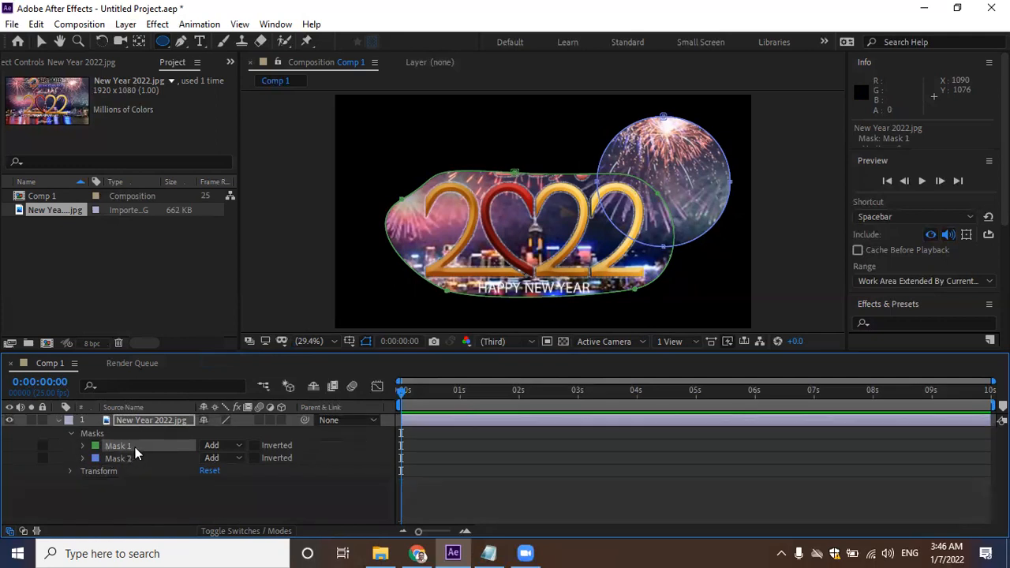
key(Delete)
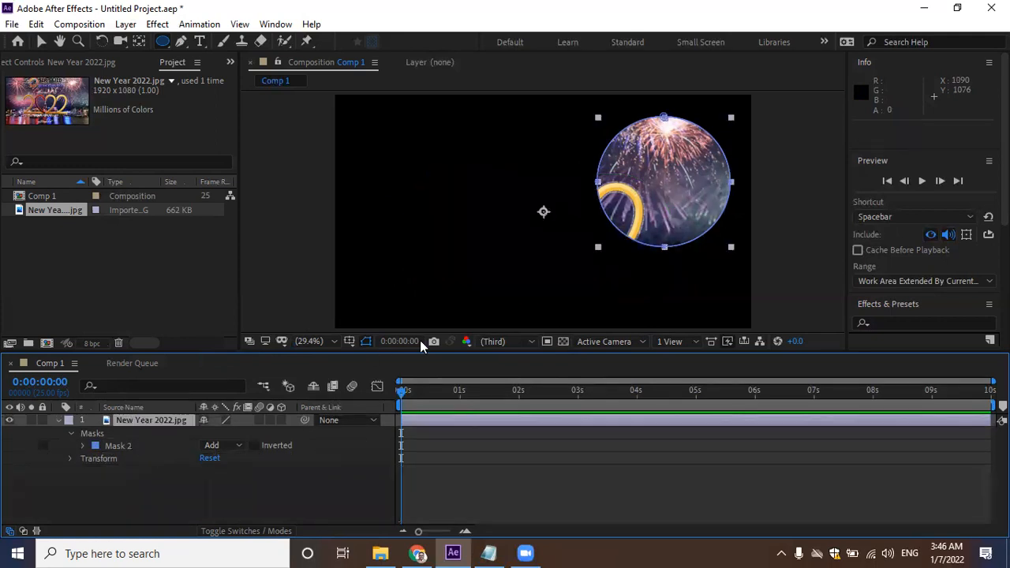
Expand the properties of the remaining Mask 2 and feather its edge by 95 pixels.
click(119, 449)
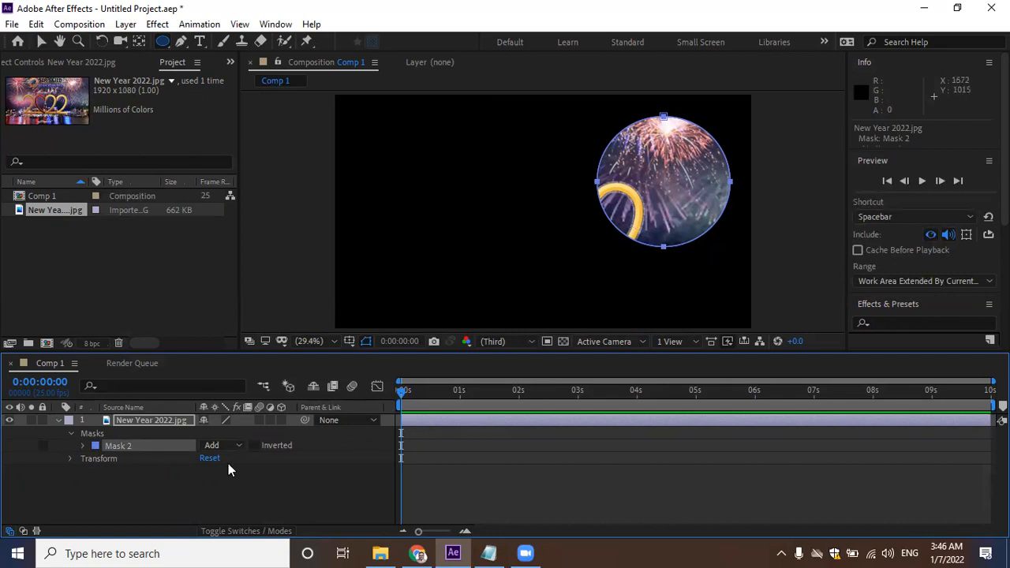
click(82, 445)
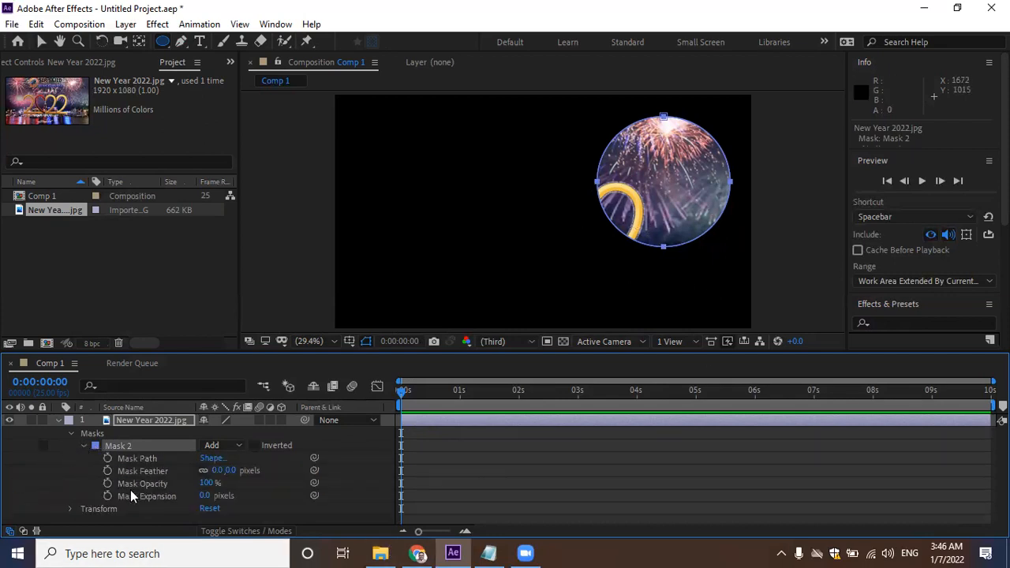
drag(217, 473, 257, 478)
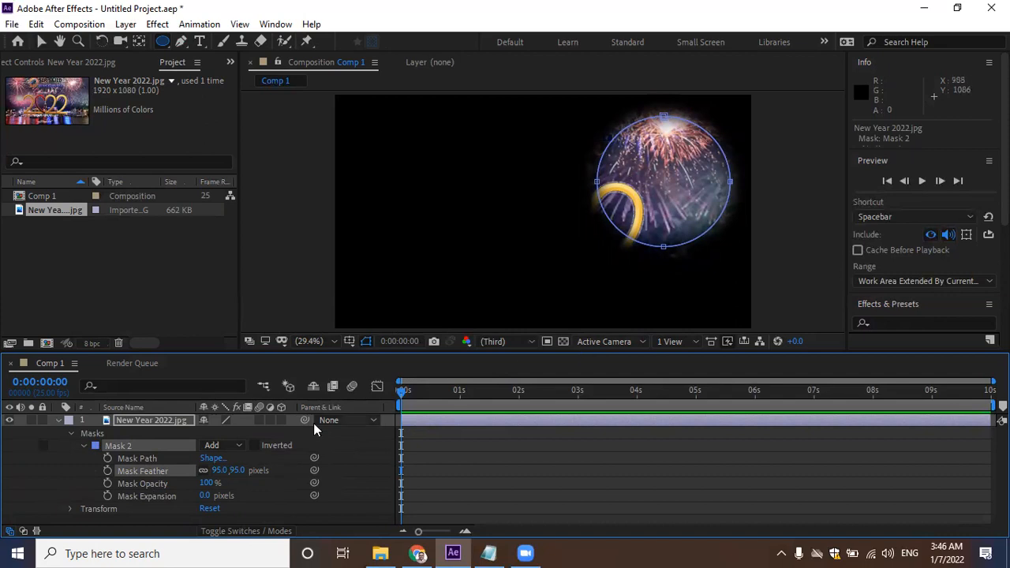
Start keyframing Mask 2's Mask Path at 0:00:00:00 and move the whole circle further into the composition's upper-right corner.
click(107, 458)
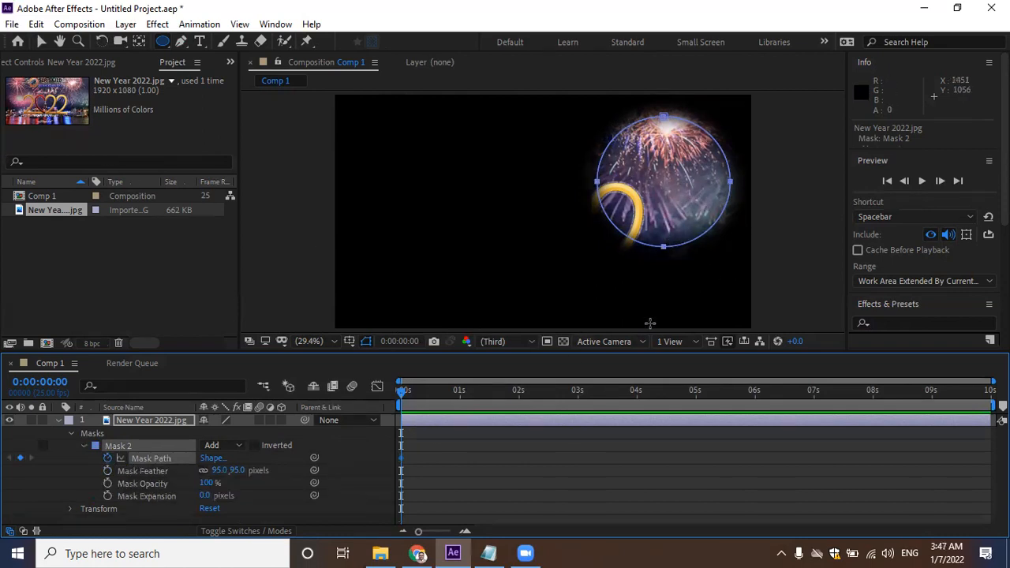
click(41, 44)
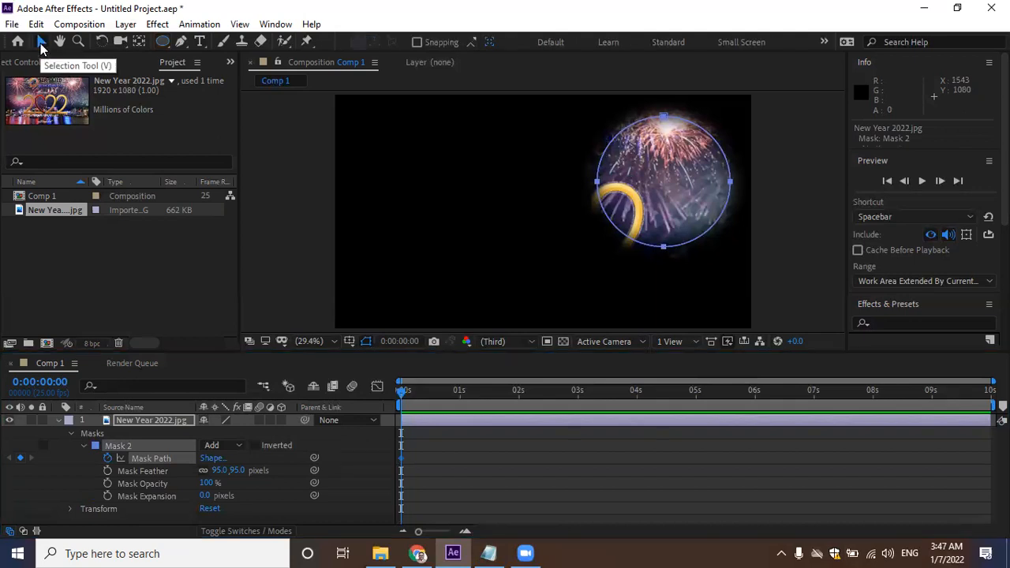
drag(664, 253, 563, 291)
drag(464, 314, 660, 247)
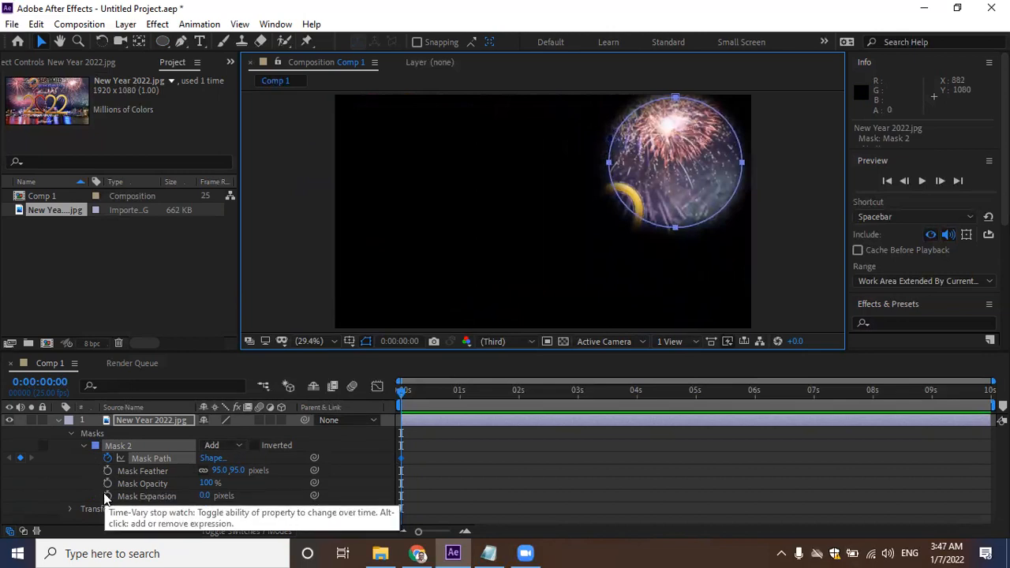
Try pulling the circle's bottom point to the image's lower left at 0:00:01:01, undo it and return to the start time.
click(160, 459)
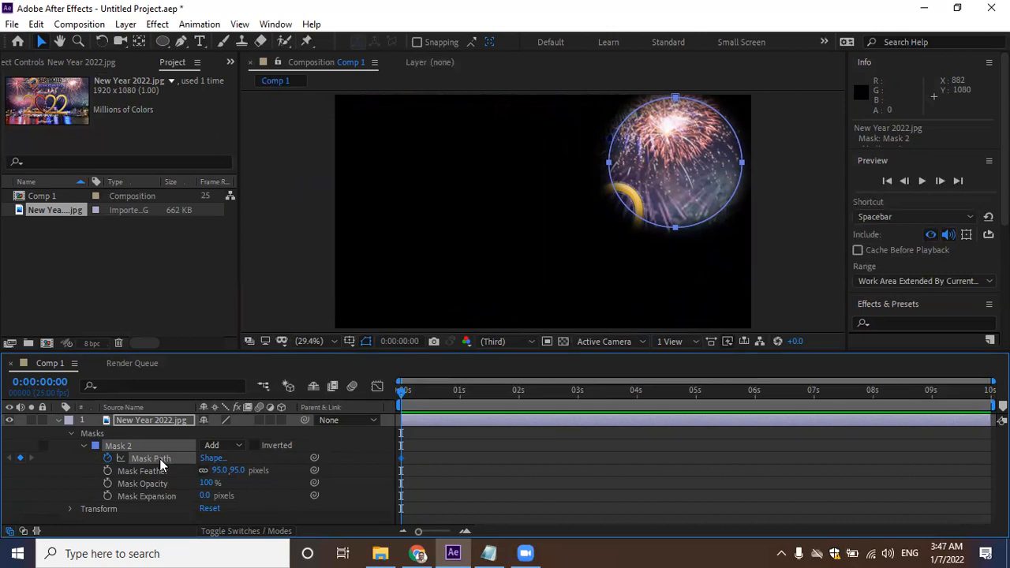
click(643, 272)
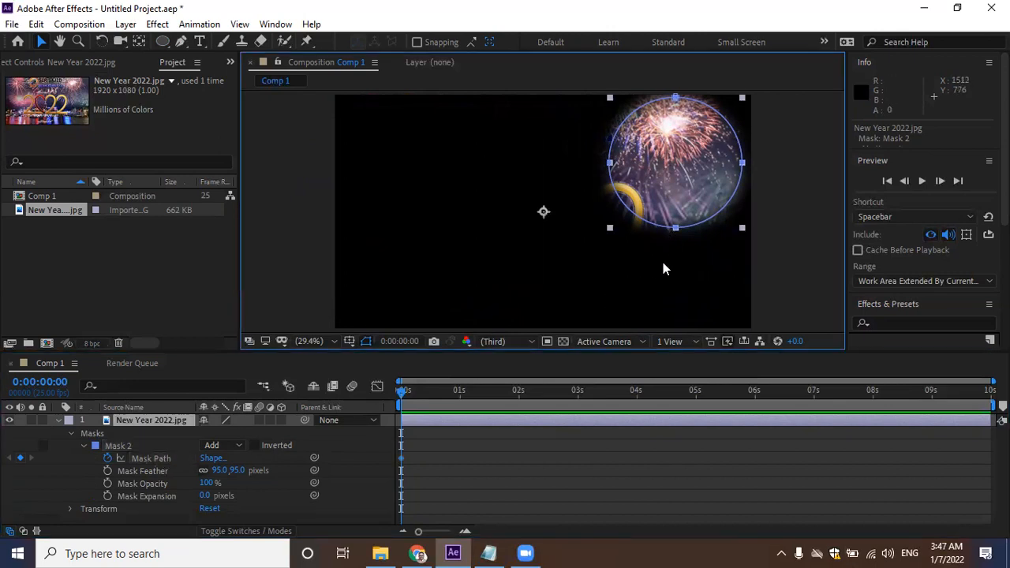
drag(408, 386, 463, 391)
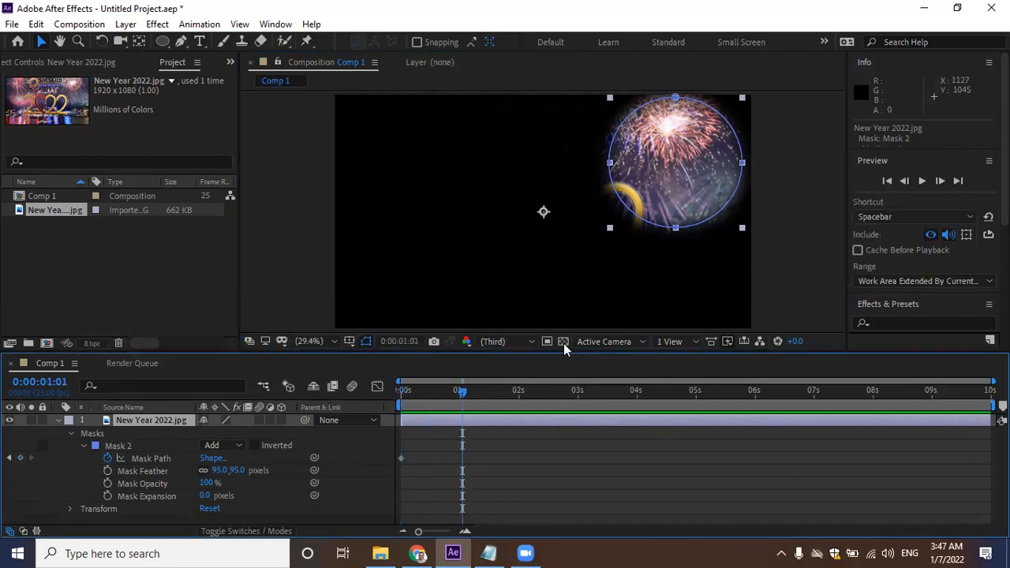
drag(676, 230, 370, 268)
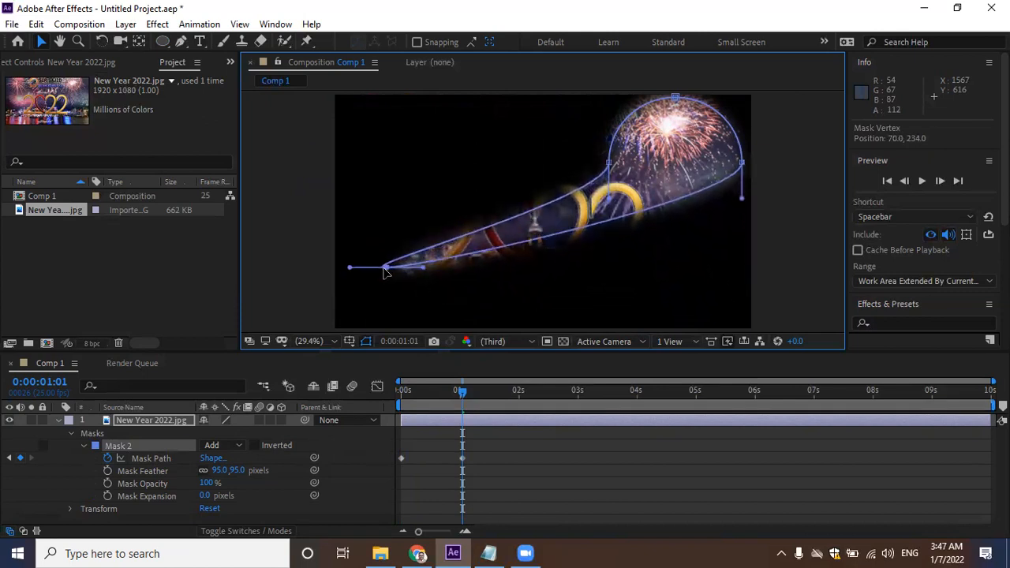
key(ctrl+z)
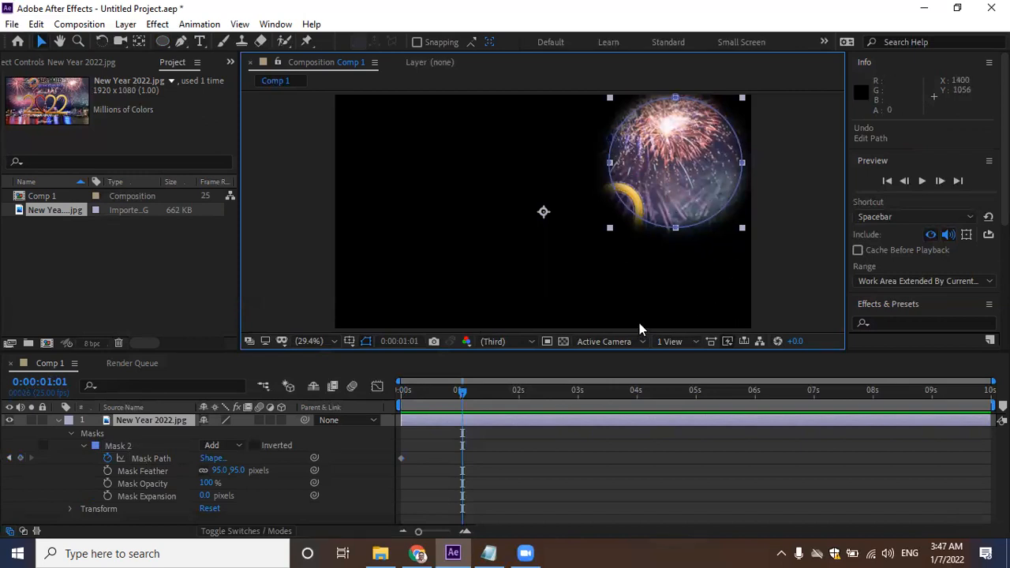
drag(460, 391, 388, 394)
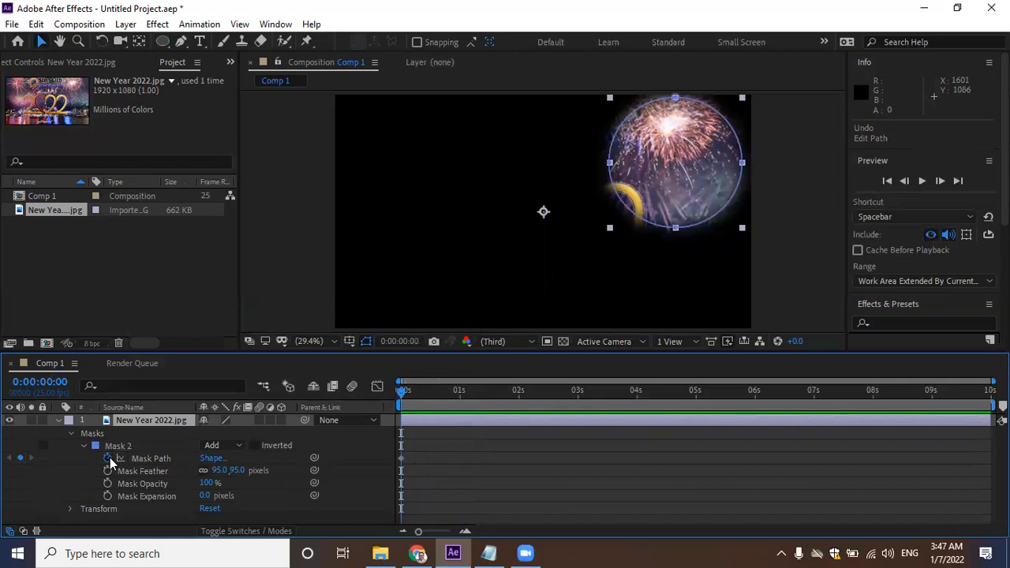
At 0:00:01:01, move the whole Mask 2 circle to the composition's lower-left corner and start keyframing Mask Expansion.
drag(398, 389, 460, 388)
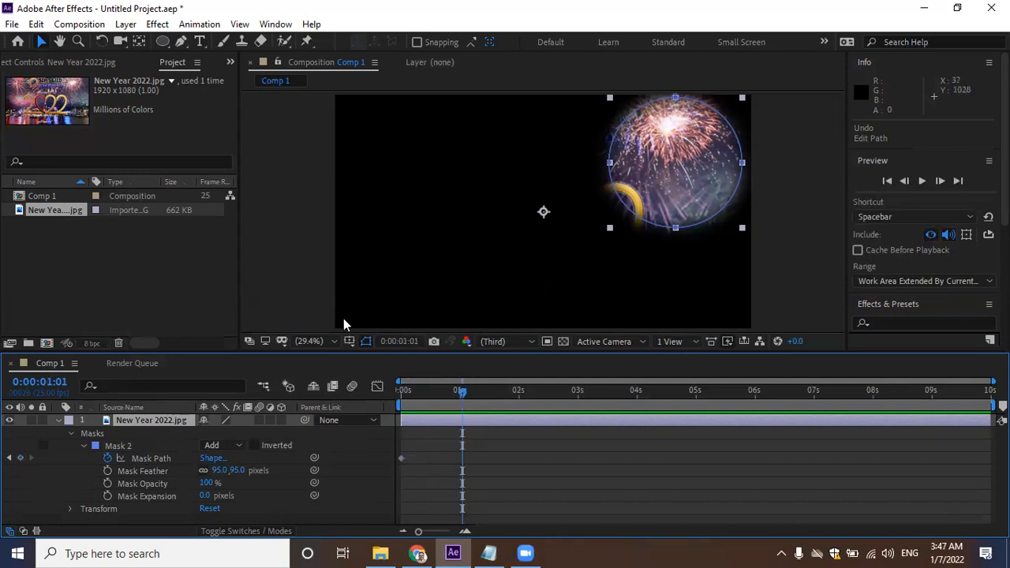
click(124, 445)
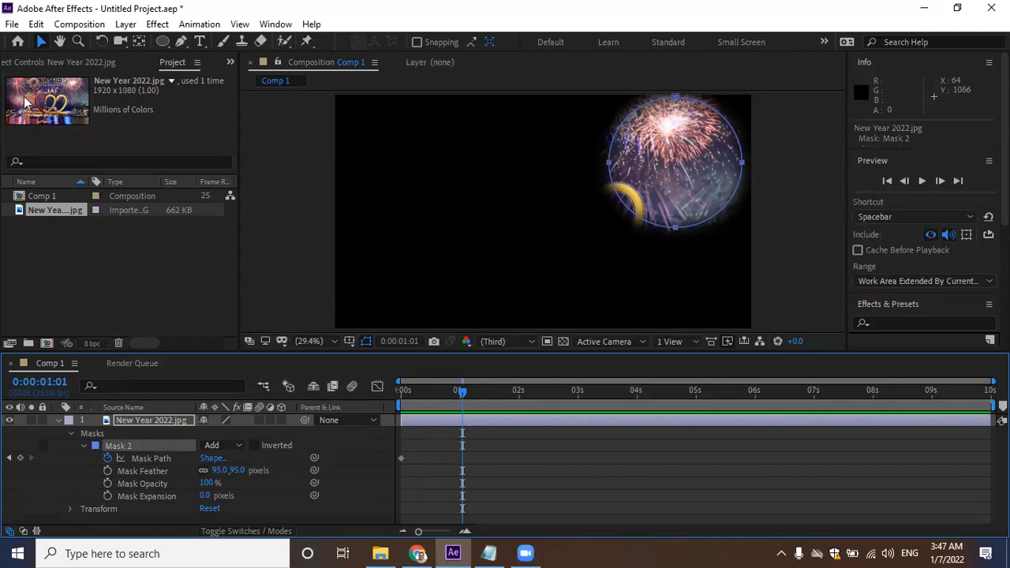
click(44, 44)
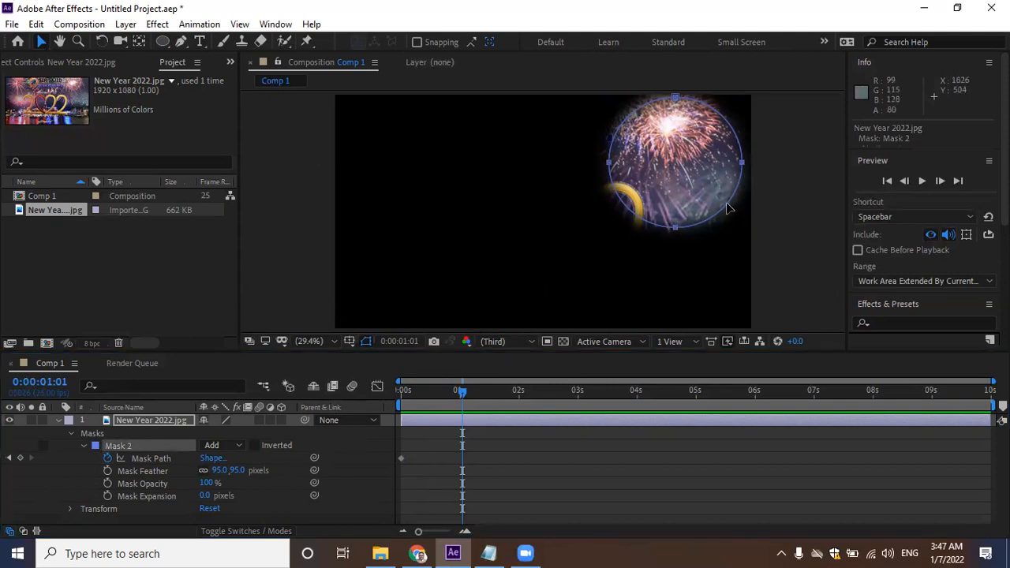
drag(740, 163, 419, 275)
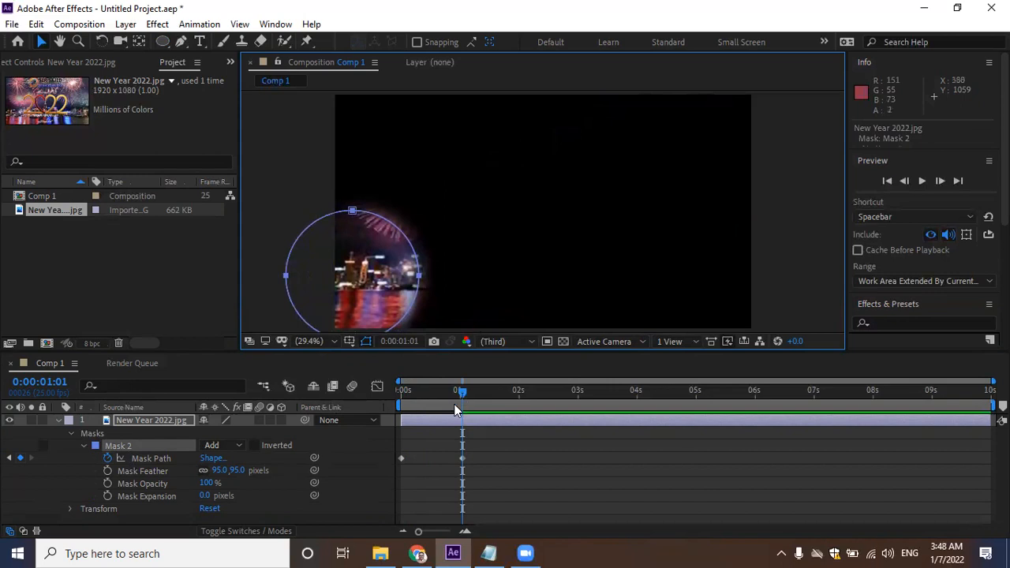
click(107, 495)
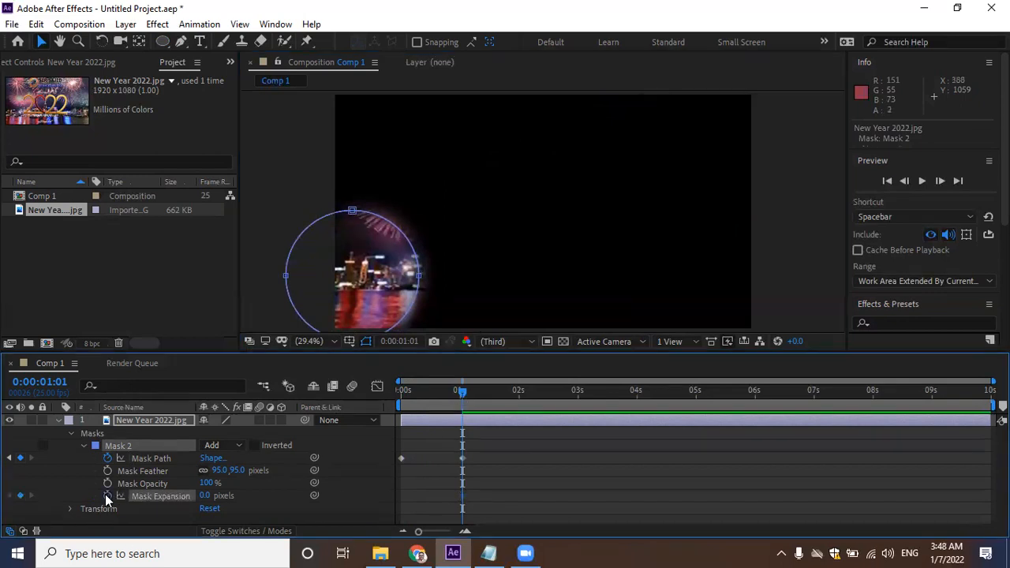
At 0:00:01:24, move the whole Mask 2 circle near the composition's centre and set Mask Expansion to 873 pixels.
drag(472, 391, 517, 388)
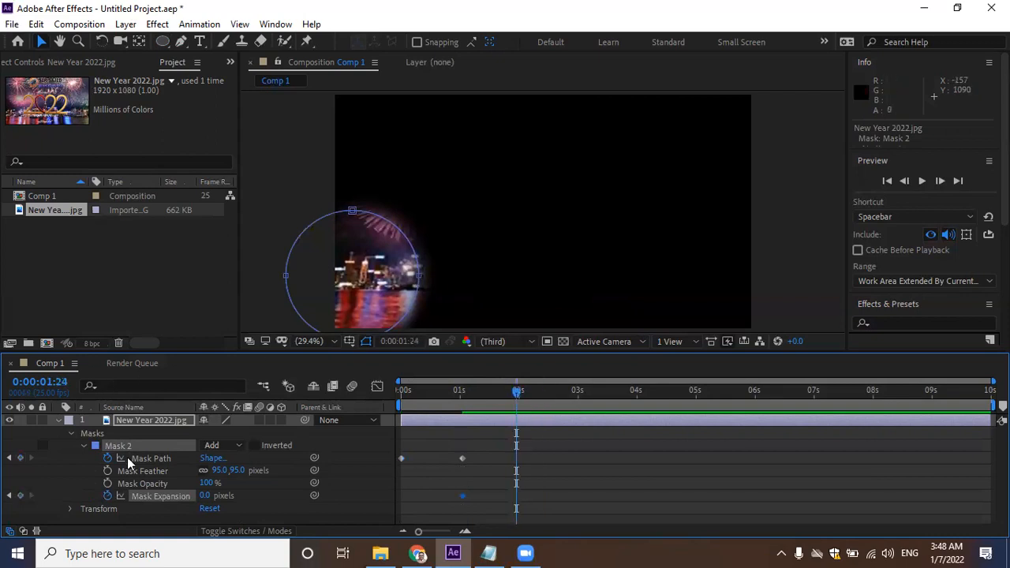
drag(420, 276, 459, 276)
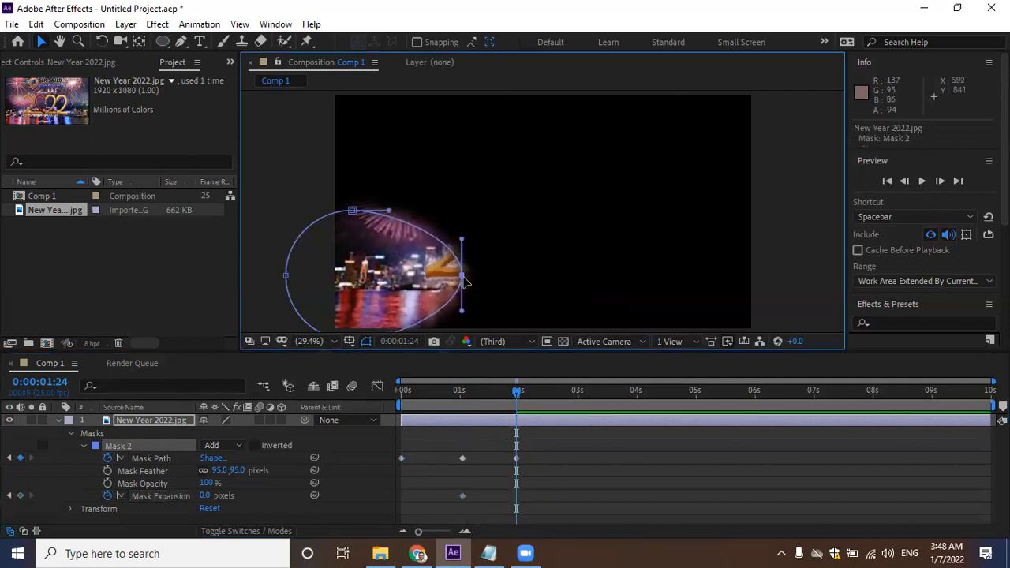
key(ctrl+z)
click(126, 445)
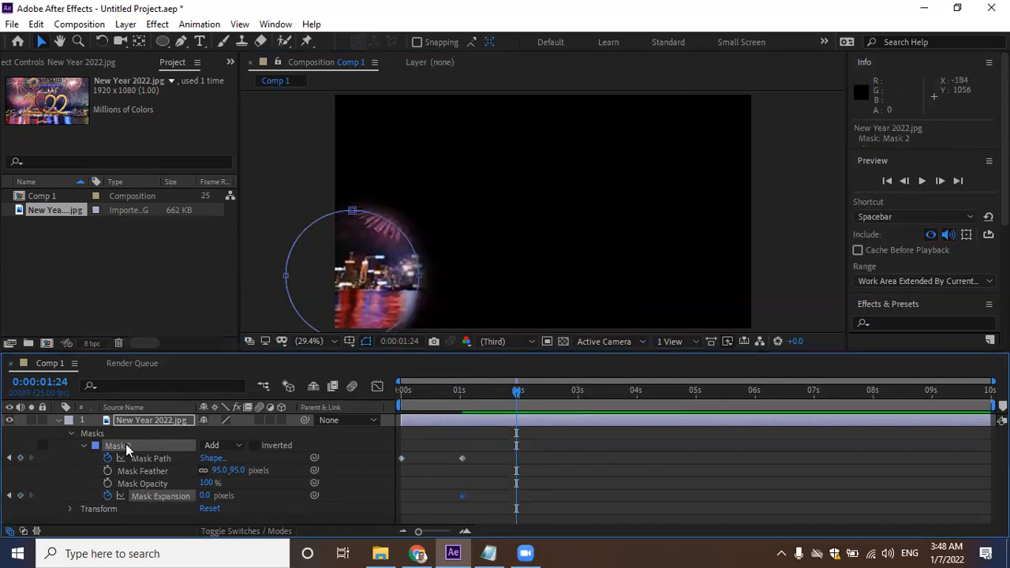
drag(272, 180, 473, 353)
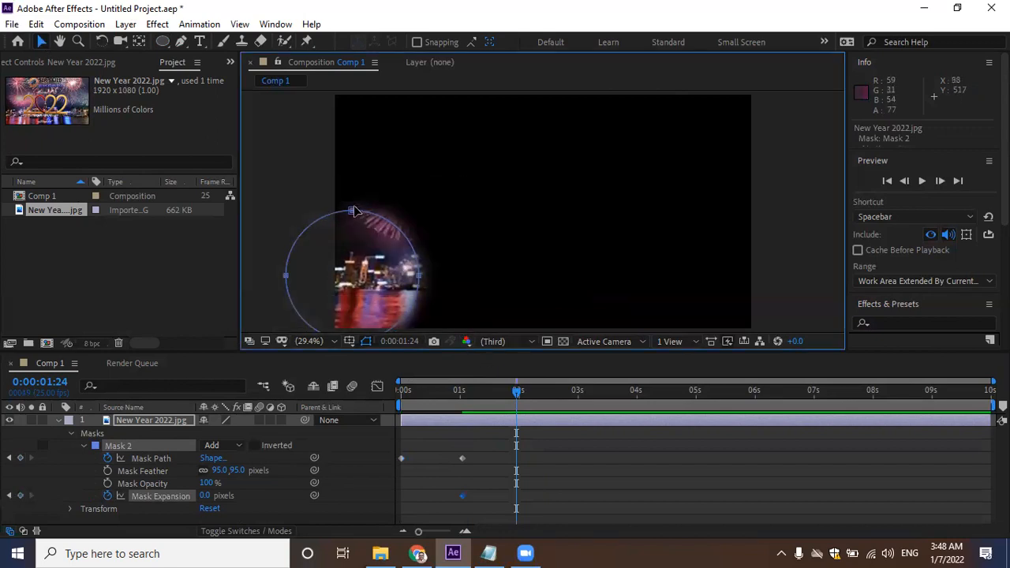
drag(352, 213, 558, 150)
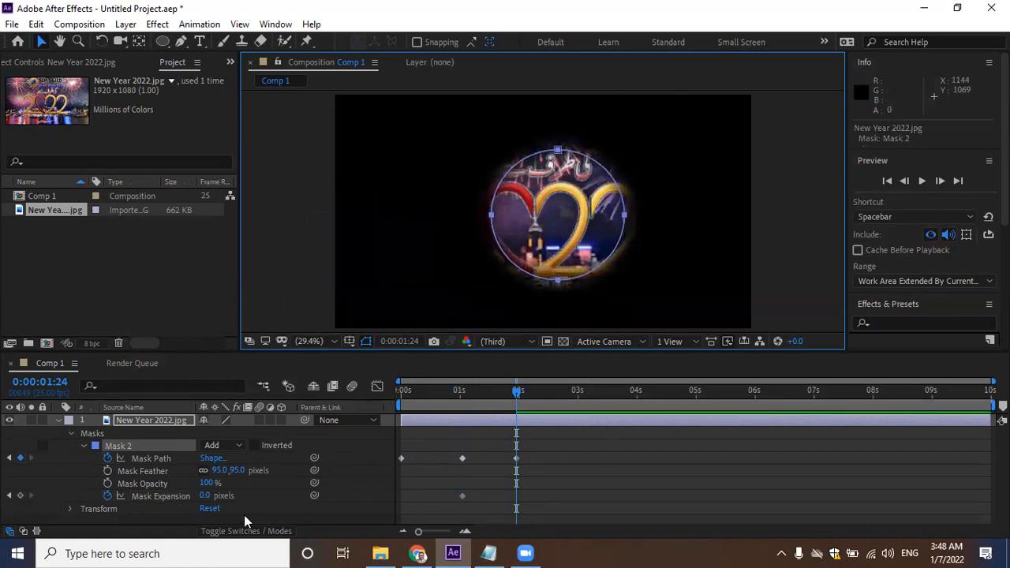
drag(203, 498, 822, 468)
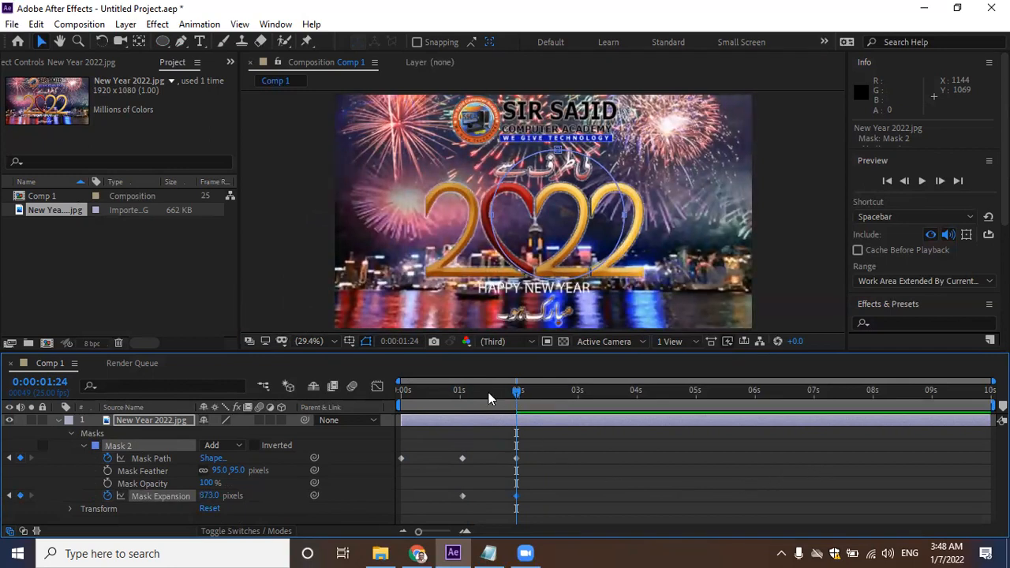
Play back the mask animation from the start of the composition.
drag(489, 399, 387, 392)
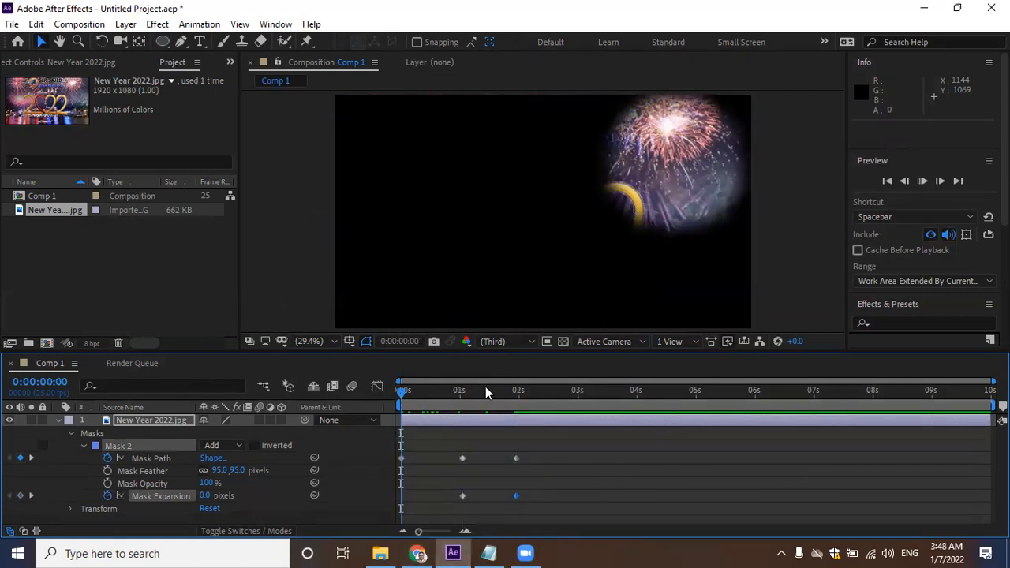
key(space)
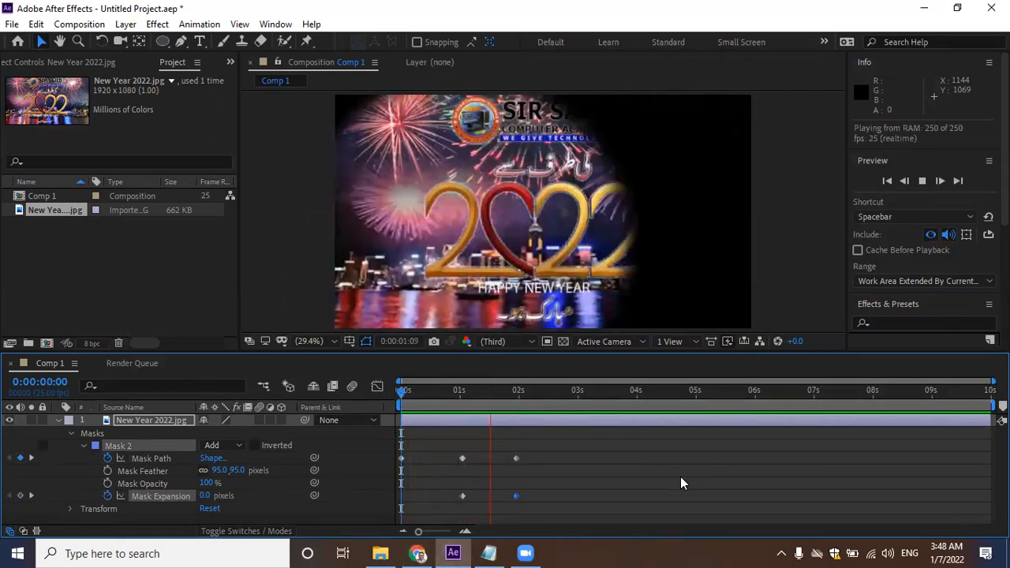
Stop the playback, return to 0:00:00:00 and preview the circular mask reveal again.
key(space)
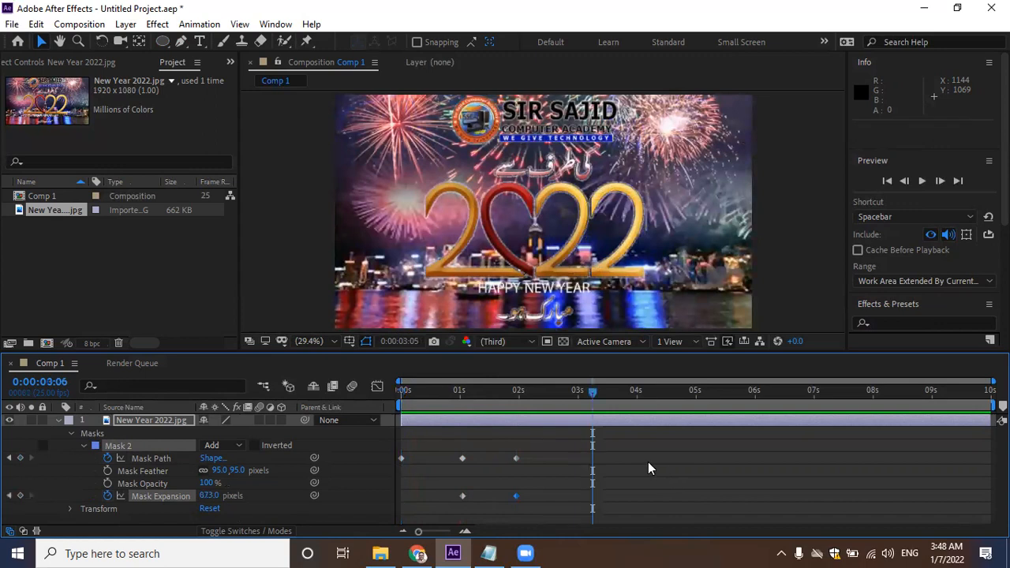
drag(594, 396, 362, 385)
key(space)
key(space)
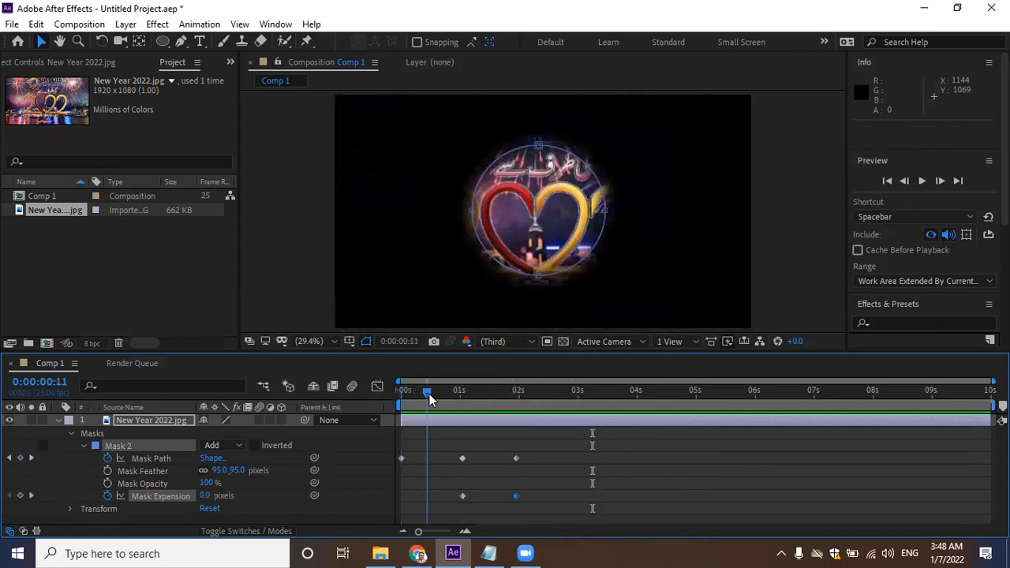
Delete Mask 2 from the New Year 2022.jpg layer.
click(120, 448)
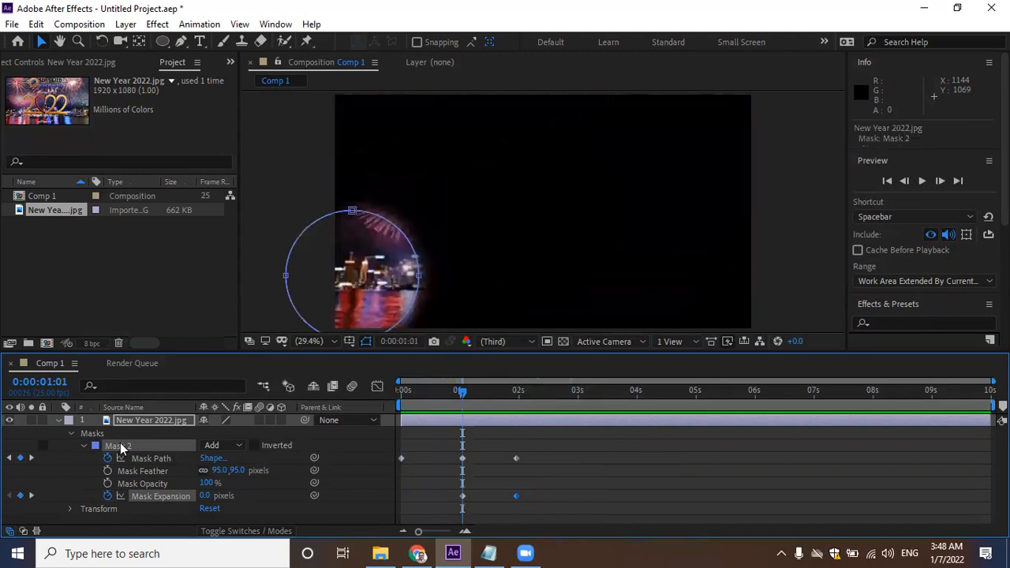
key(Delete)
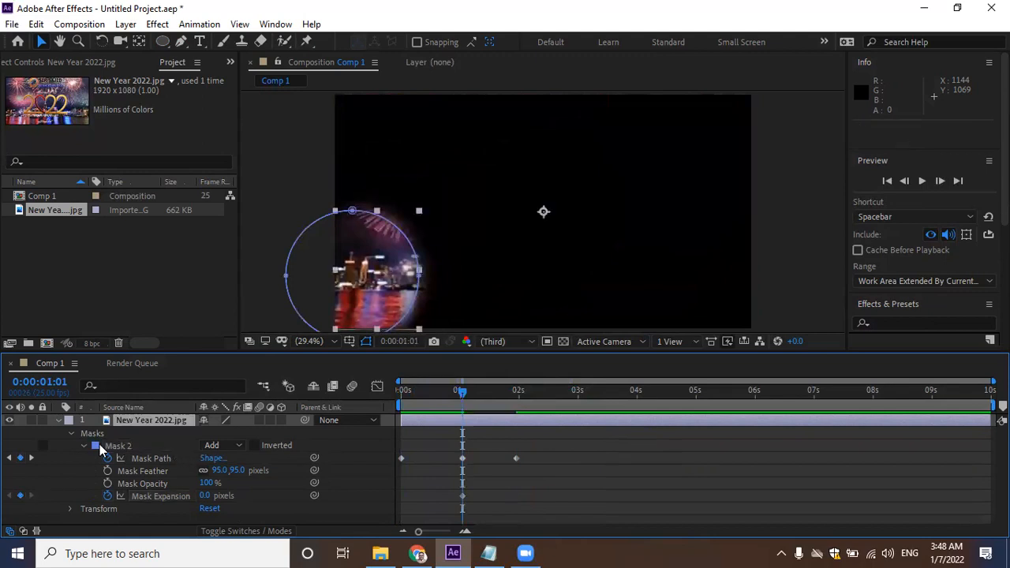
click(97, 447)
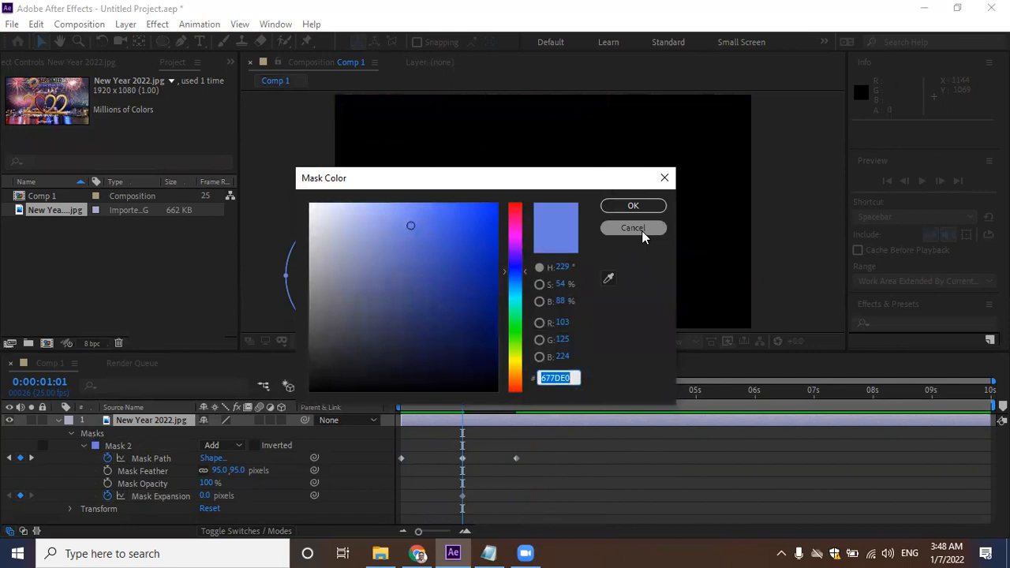
click(632, 228)
click(112, 446)
key(Delete)
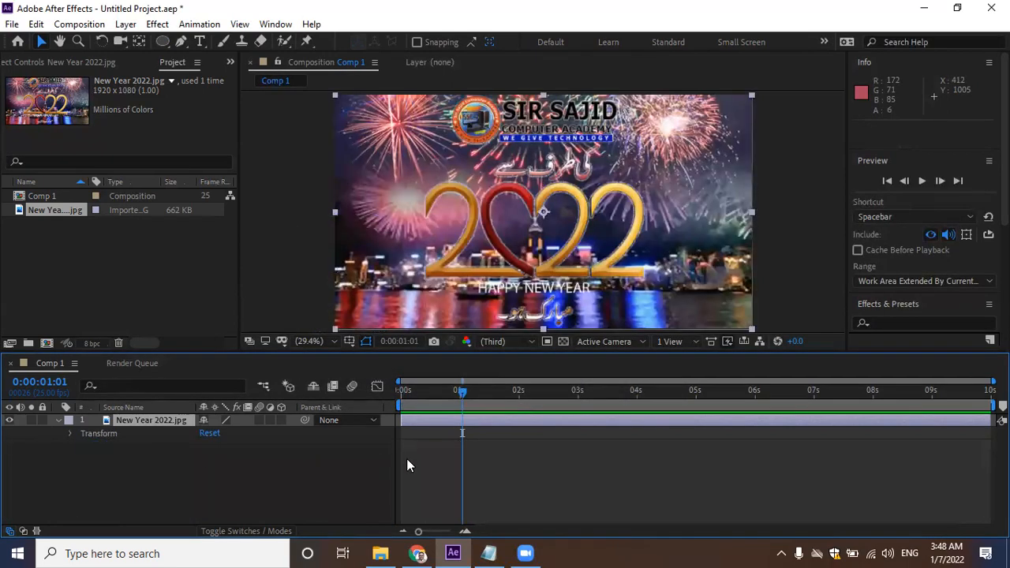
At 0:00:00:00, draw a tall rectangular mask about 184 by 1196 pixels near the left edge of the New Year 2022.jpg layer.
click(331, 341)
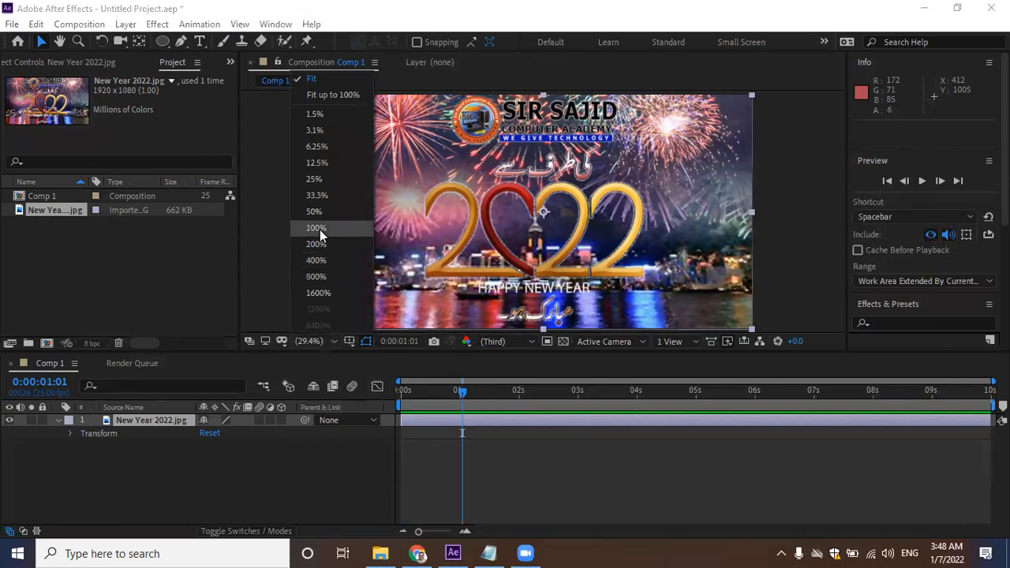
click(323, 182)
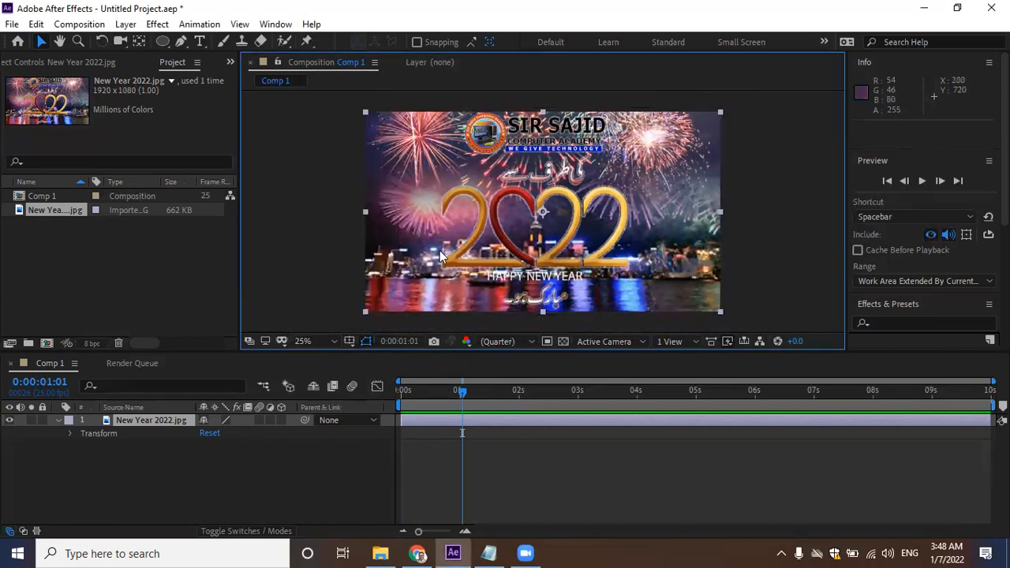
click(336, 342)
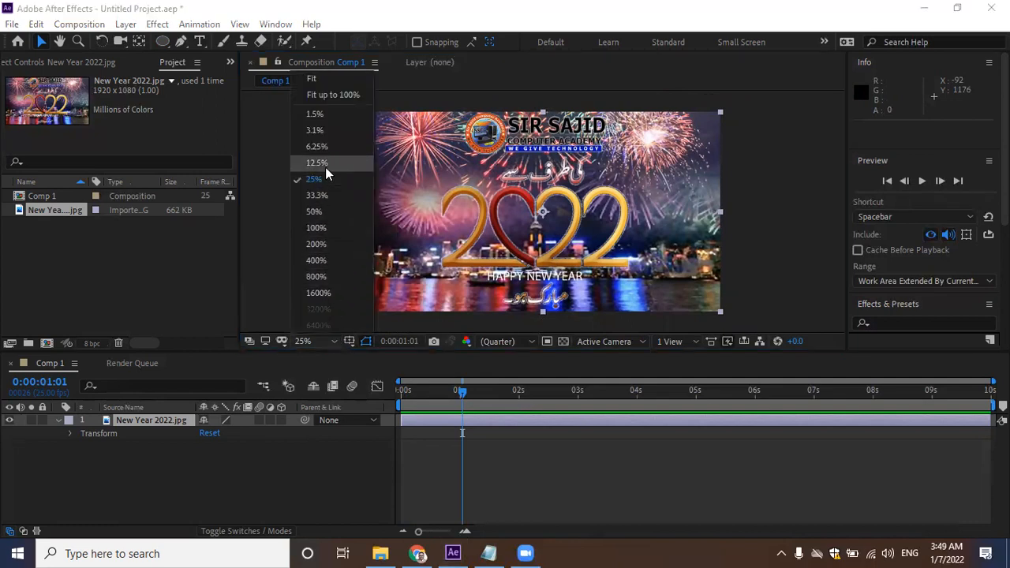
click(303, 340)
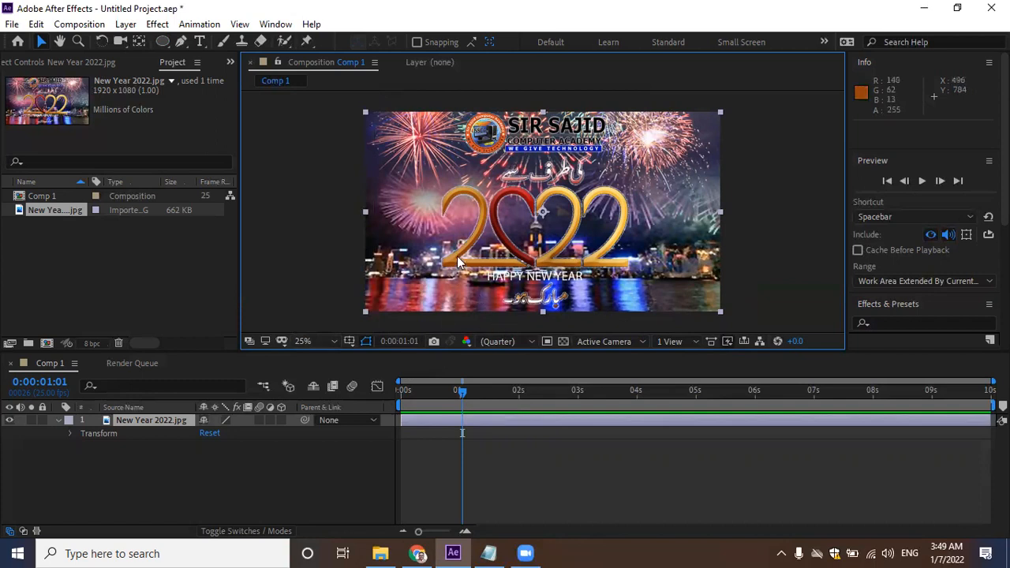
drag(465, 390, 402, 401)
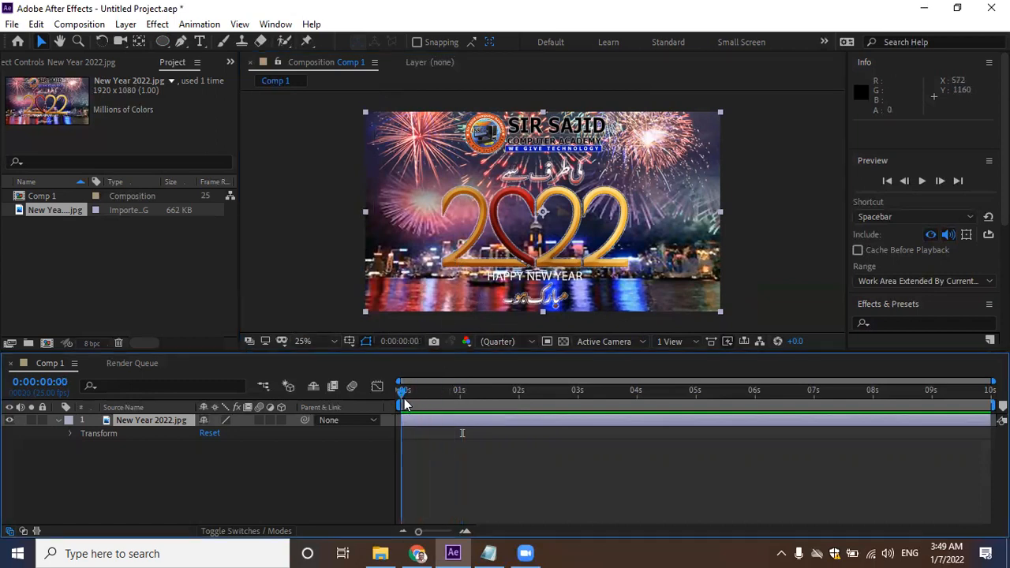
click(141, 424)
click(162, 41)
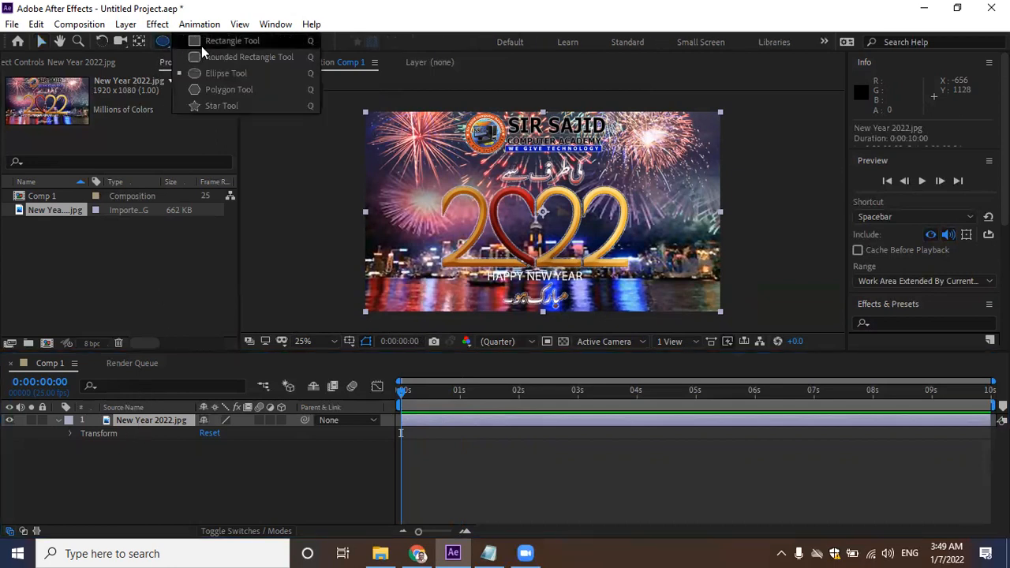
click(204, 43)
drag(380, 100, 413, 321)
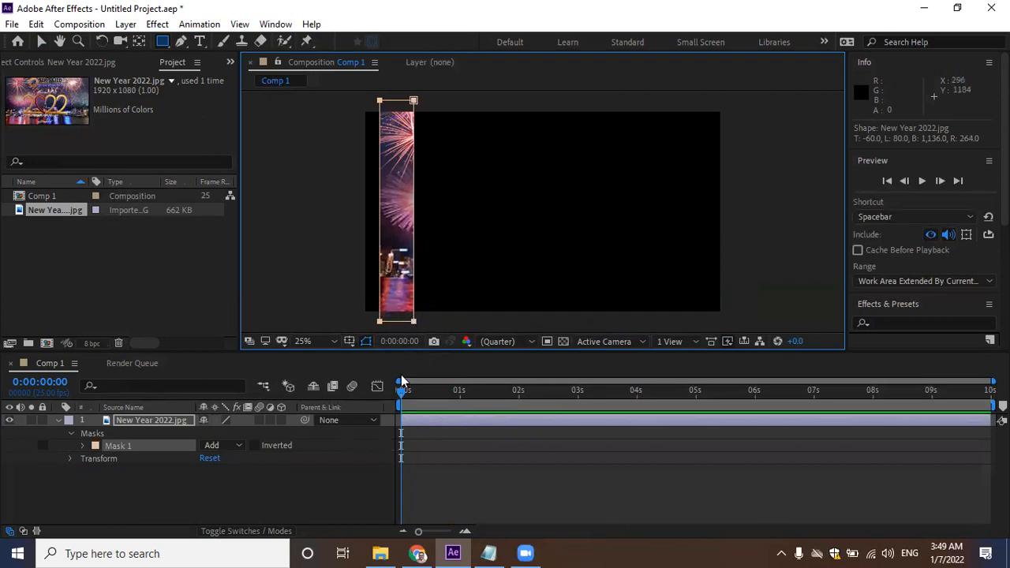
Start keyframing Mask 1's Mask Path at 0:00:00:00 and move the rectangle just outside the composition's left edge.
click(84, 447)
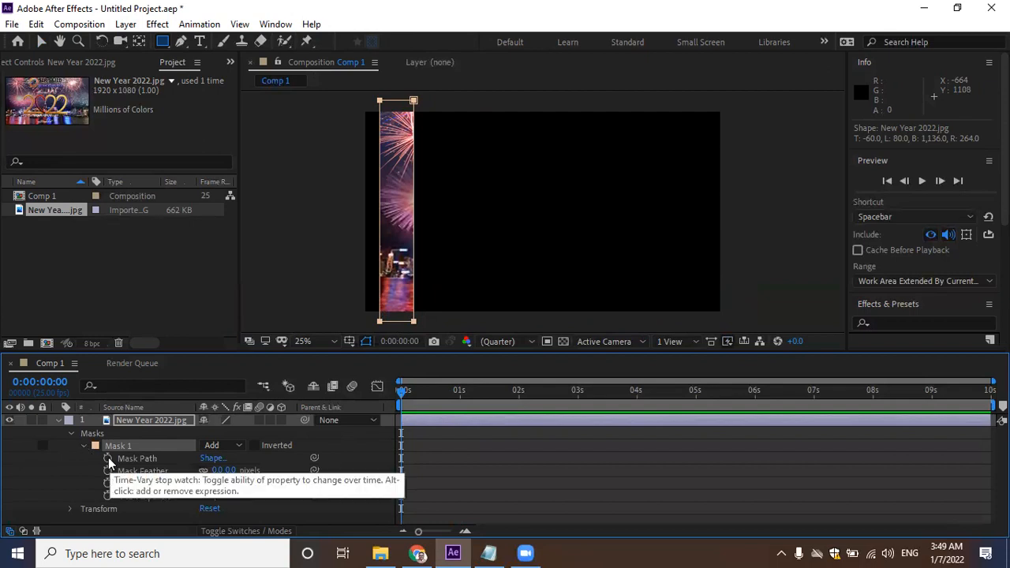
click(108, 460)
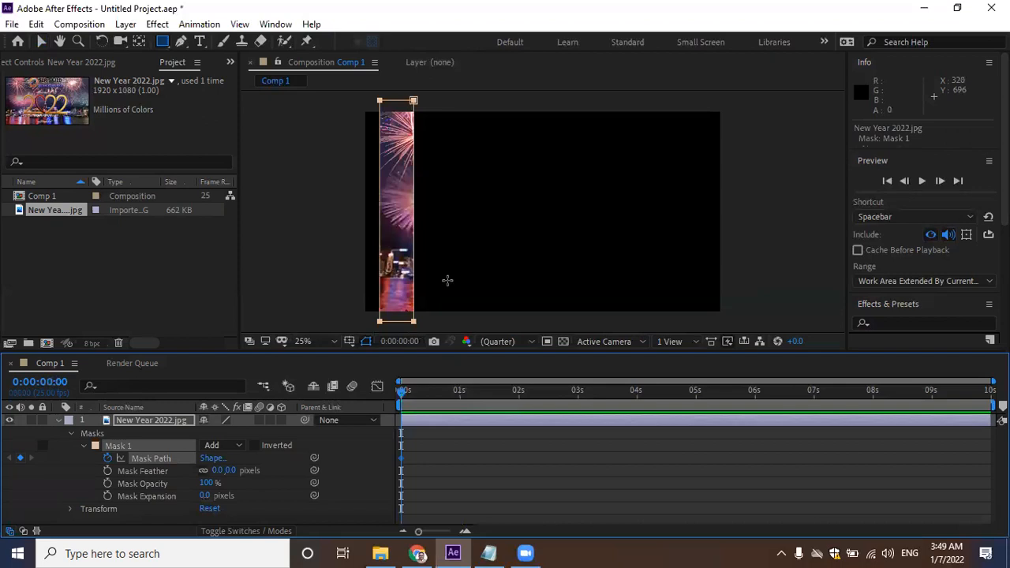
click(42, 41)
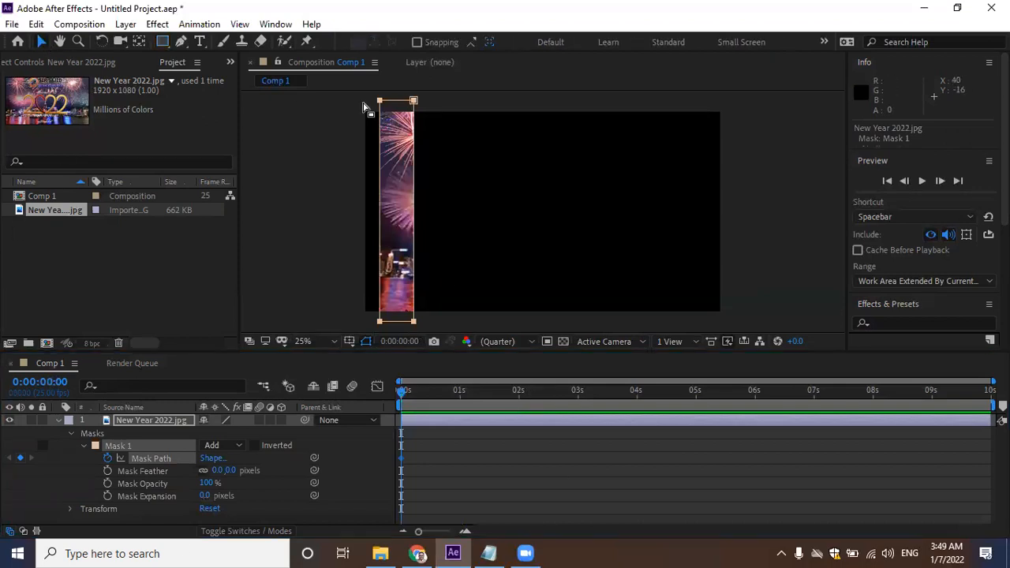
drag(367, 99, 353, 320)
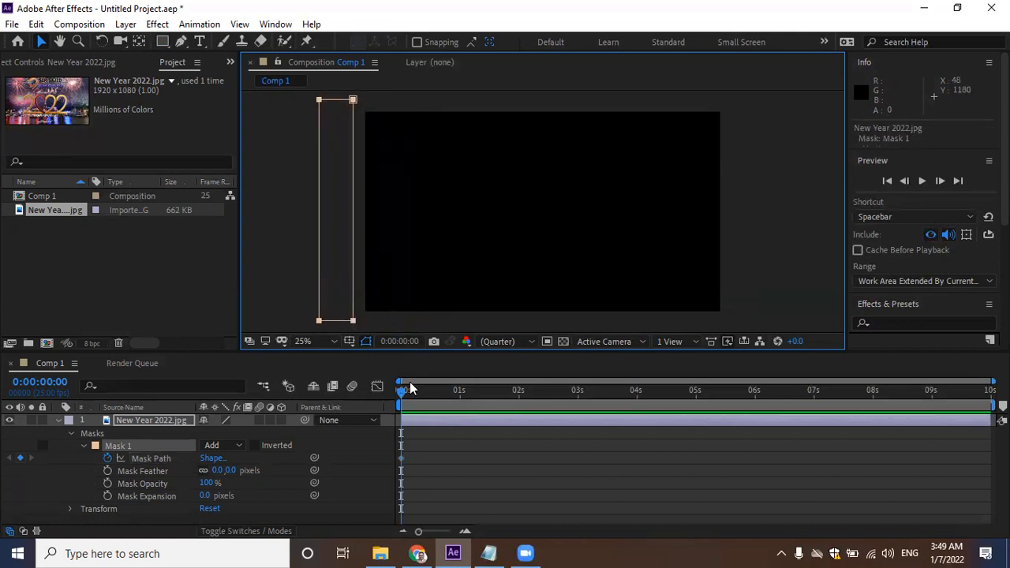
Keyframe the rectangle beyond the composition's right edge at 0:00:00:24 and back beyond its left edge near two seconds, and preview the sweep.
drag(406, 391, 458, 404)
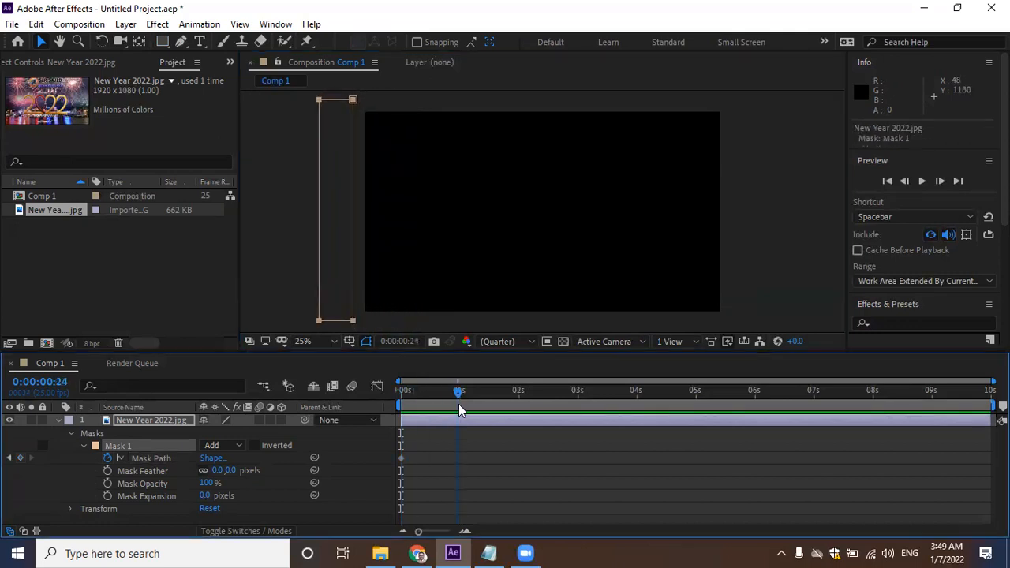
drag(355, 323, 777, 324)
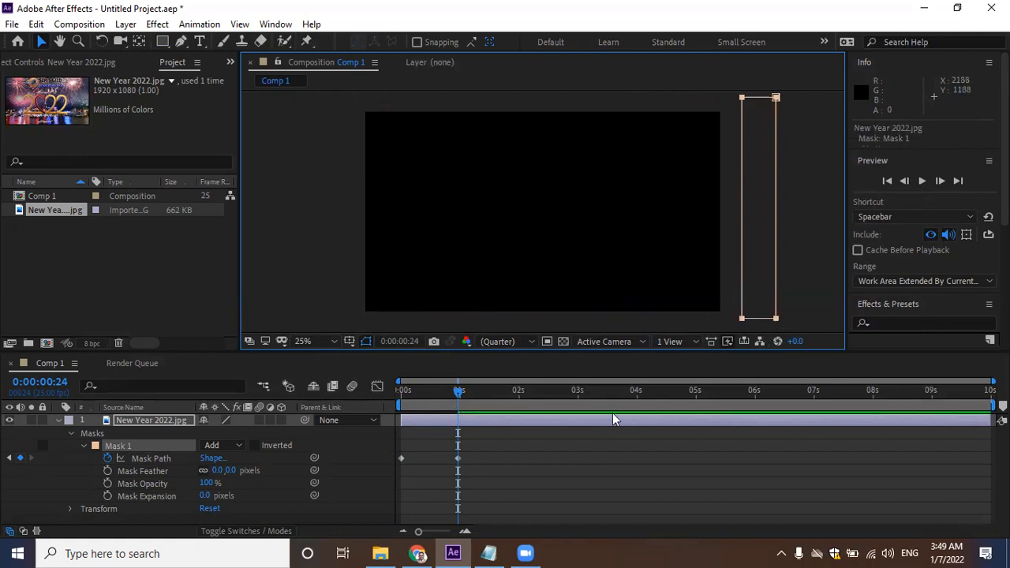
drag(459, 399, 517, 394)
drag(771, 321, 349, 326)
key(space)
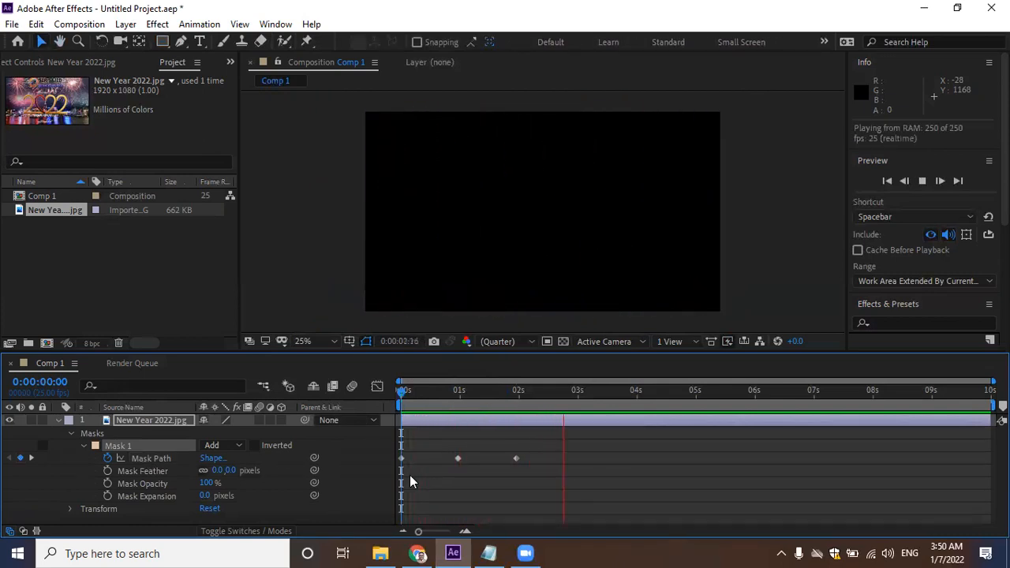
key(space)
Remove all Mask Path keyframes from Mask 1 and return to the start of the composition.
drag(562, 397, 430, 378)
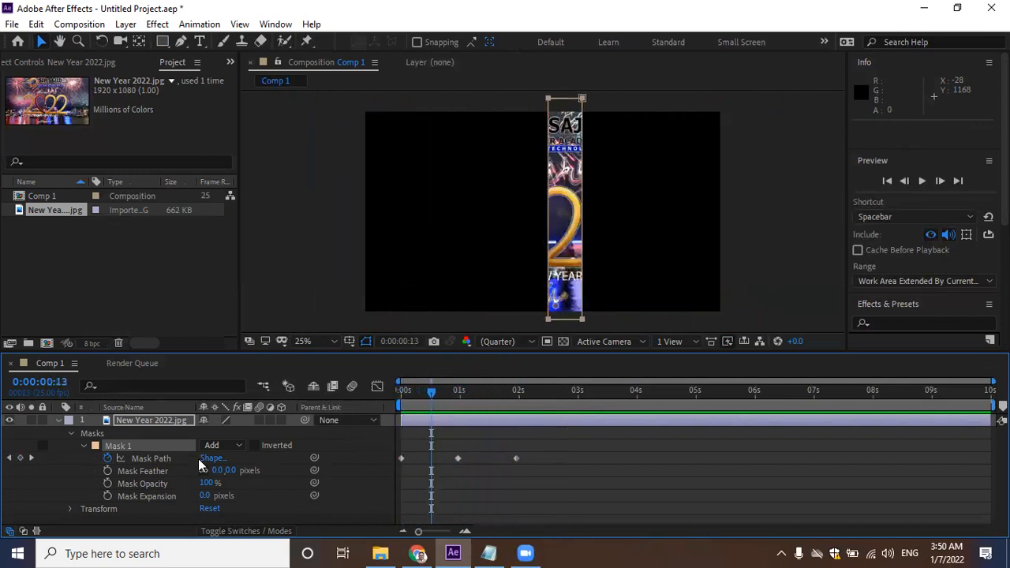
click(108, 459)
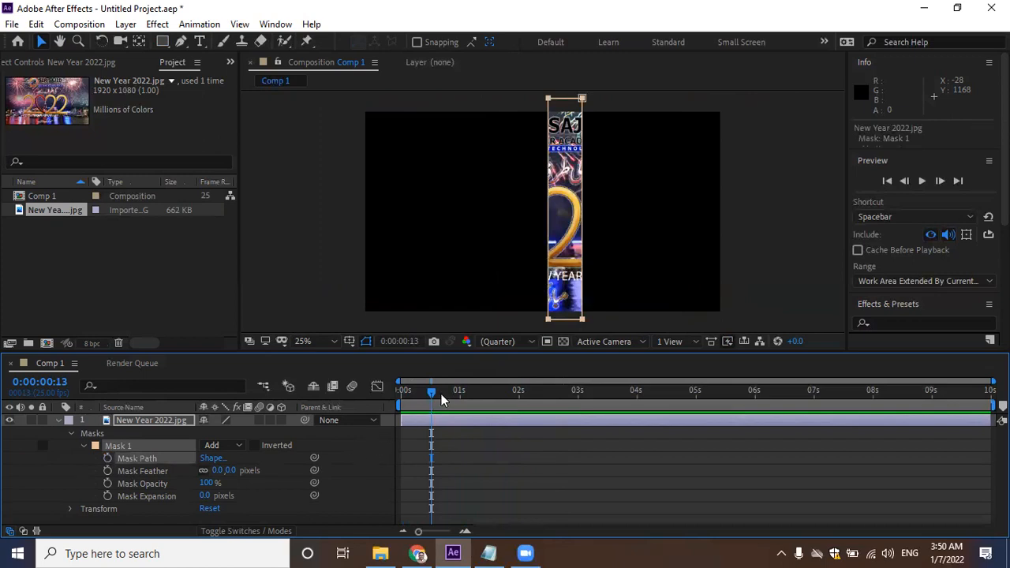
drag(425, 396, 386, 389)
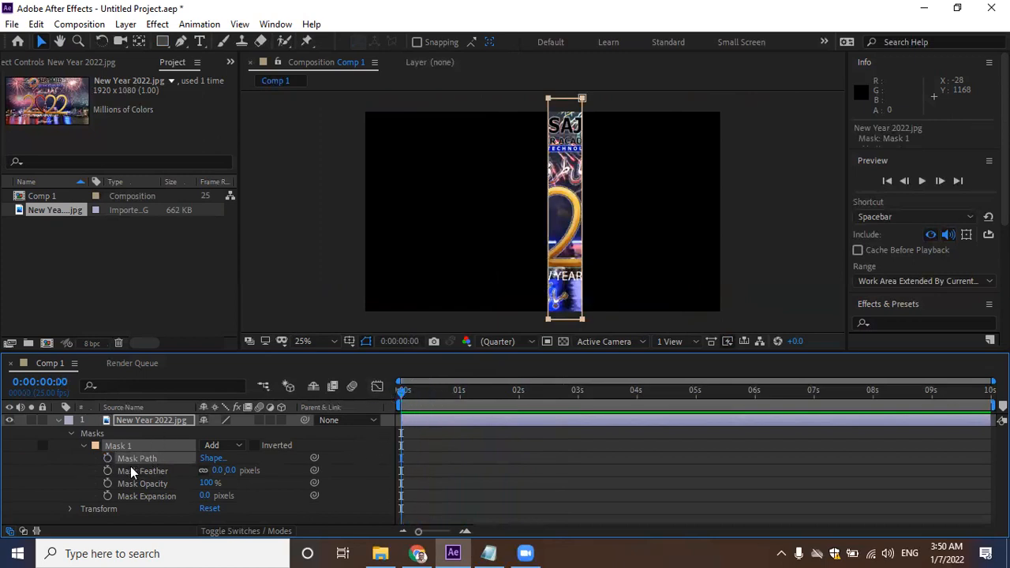
Try moving the rectangular mask by its upper-right corner point, and undo the path edit.
click(98, 436)
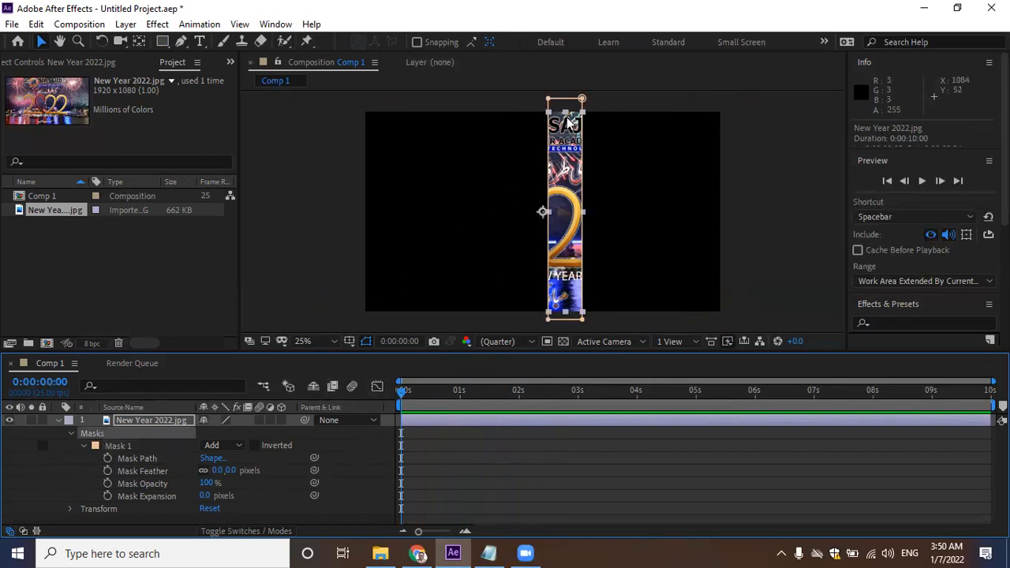
drag(584, 100, 548, 101)
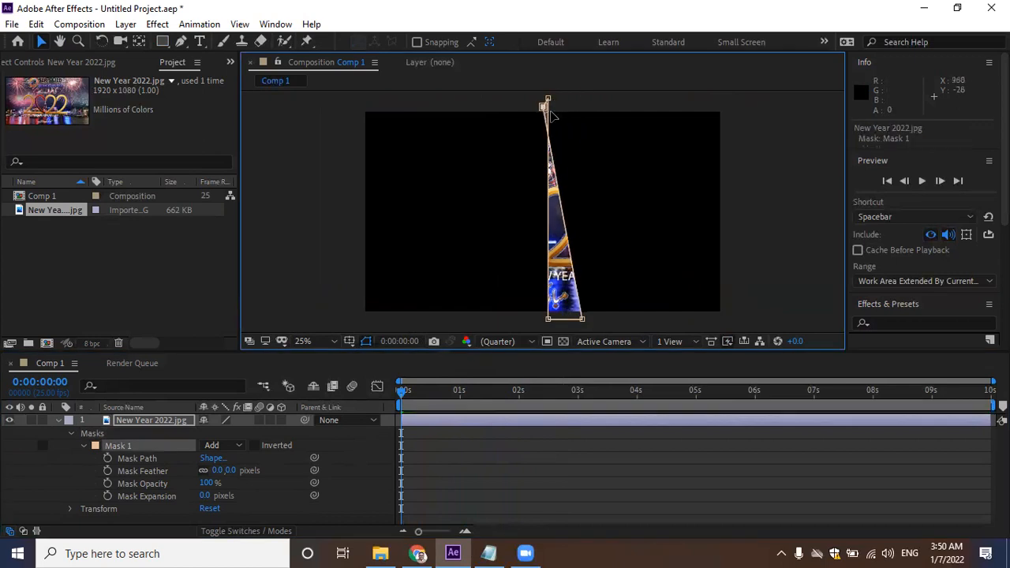
key(ctrl+z)
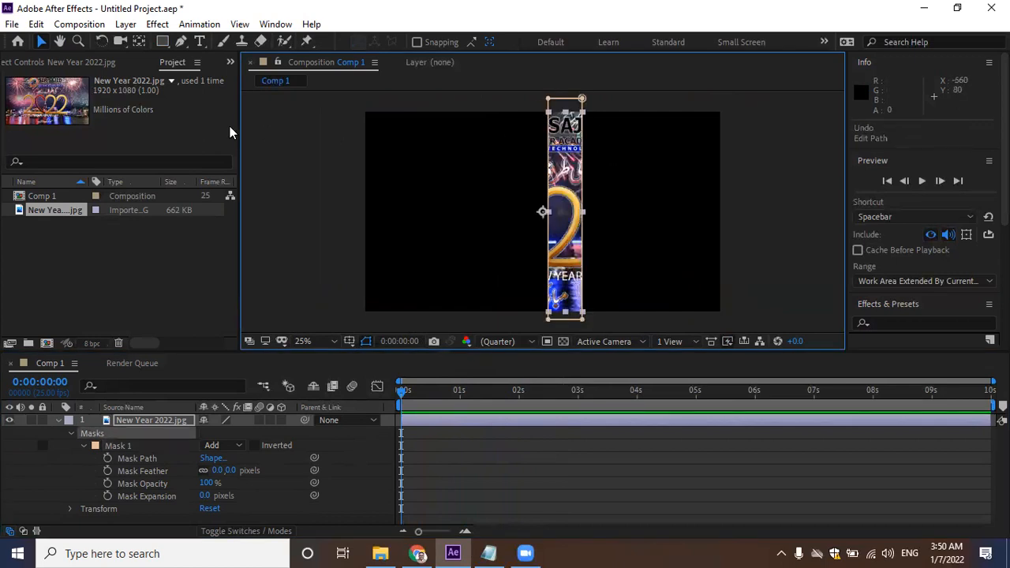
Move the whole Mask 1 rectangle from the middle of the image to near the composition's left edge.
click(44, 45)
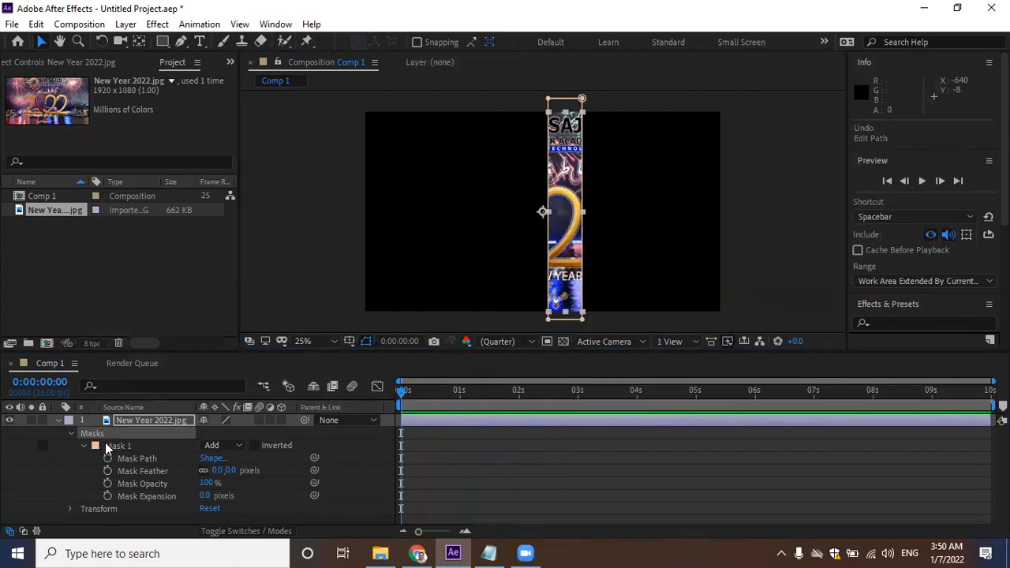
click(108, 448)
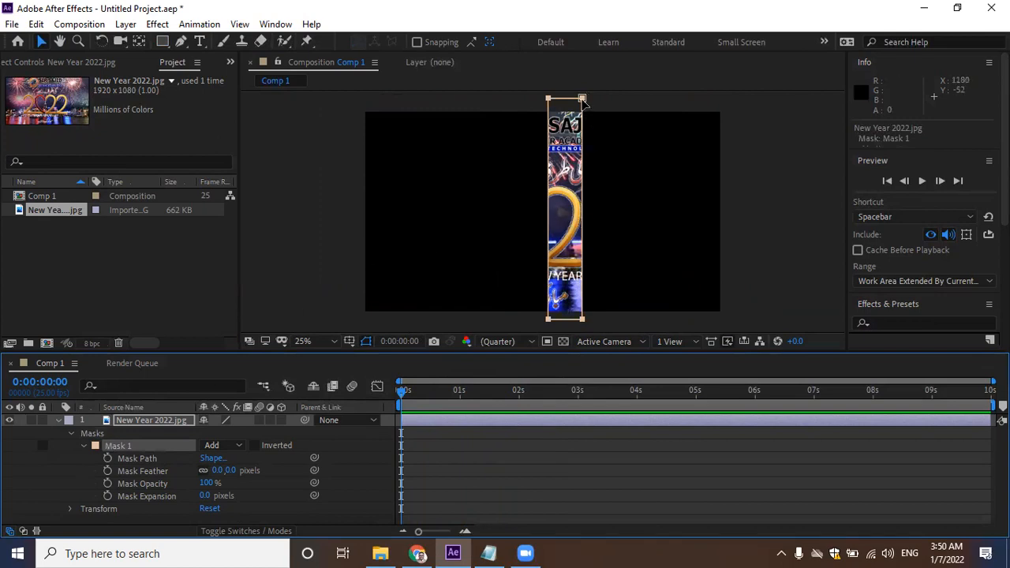
drag(583, 99, 411, 105)
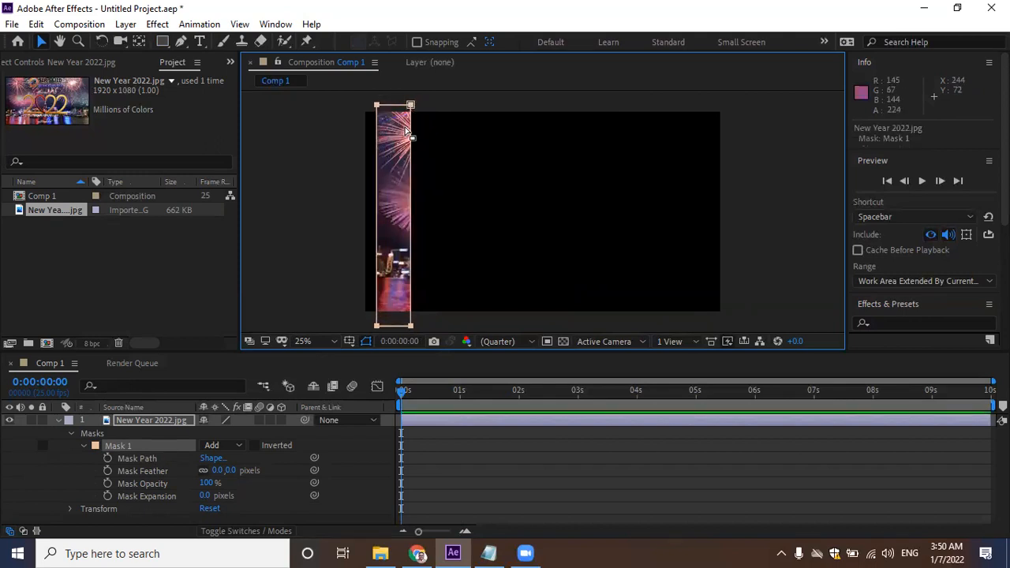
drag(415, 106, 422, 106)
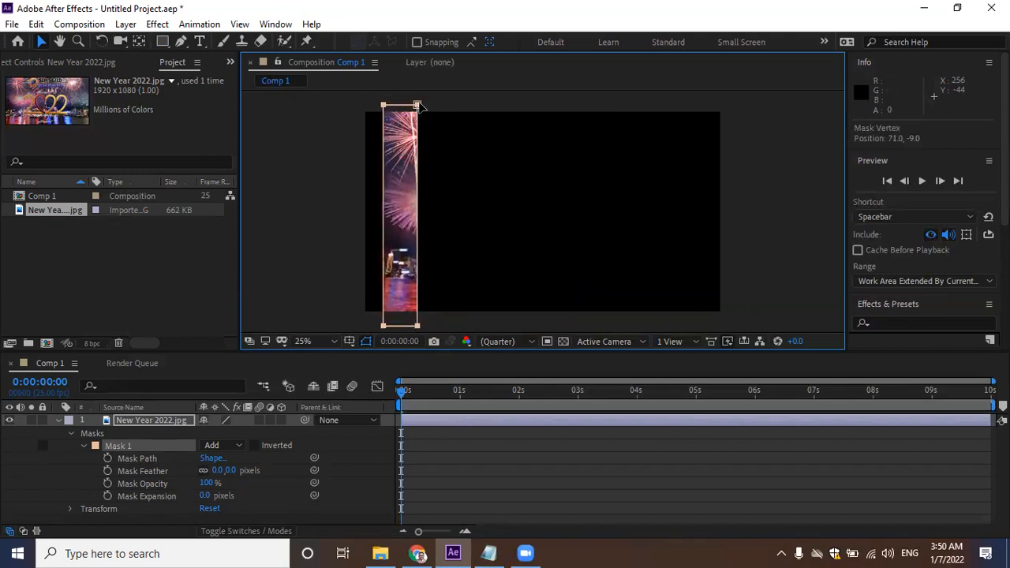
Start keyframing Mask 1's Mask Path at 0:00:00:00, and shift the whole rectangle slightly to the right at 0:00:00:14.
drag(404, 395, 374, 390)
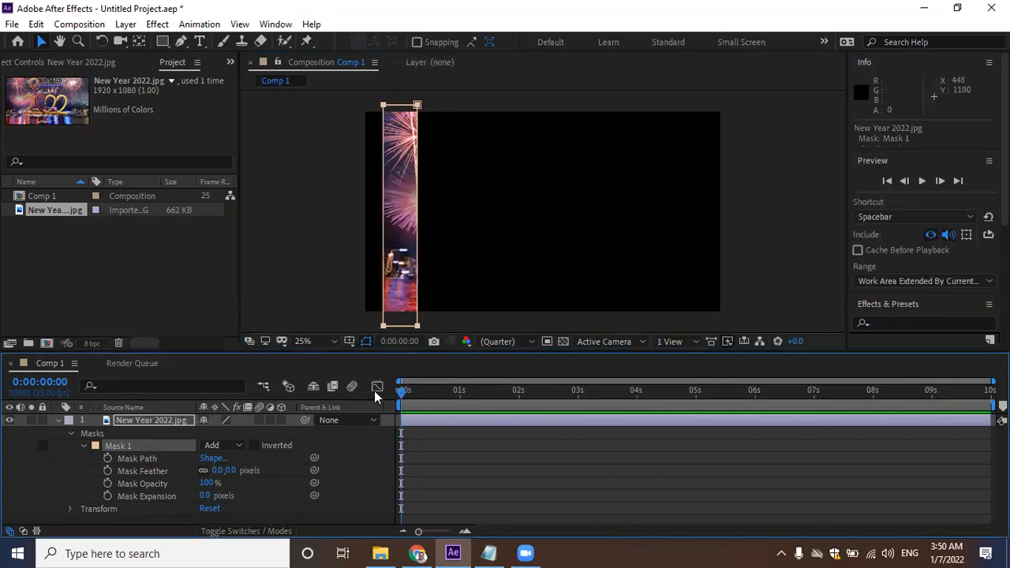
click(107, 458)
drag(401, 394, 433, 393)
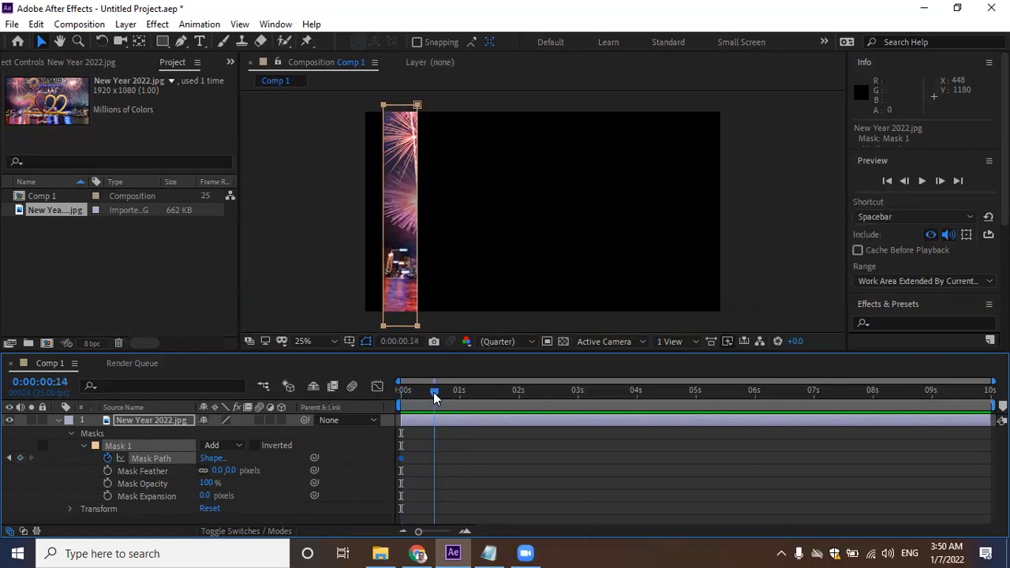
click(432, 97)
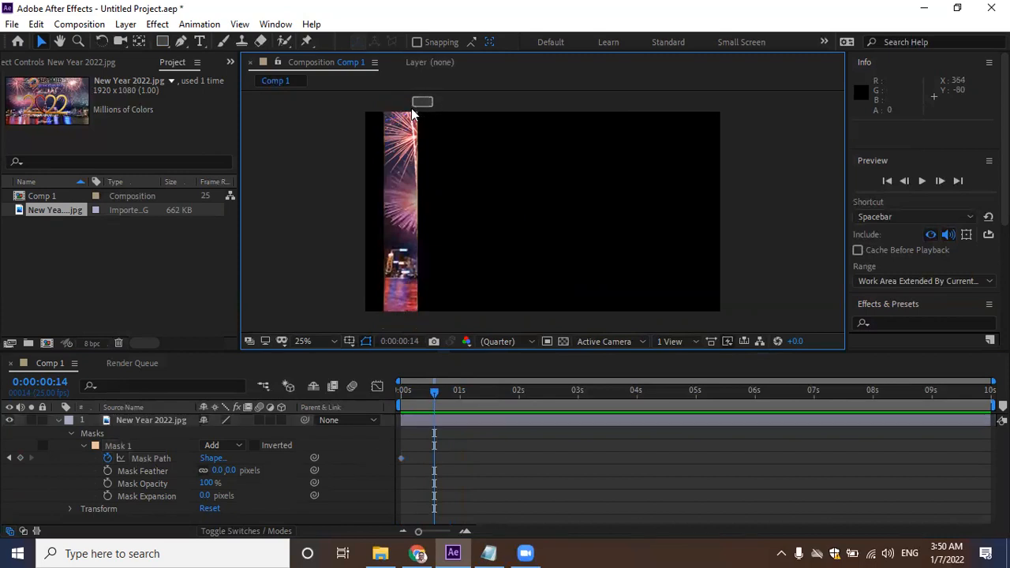
click(110, 448)
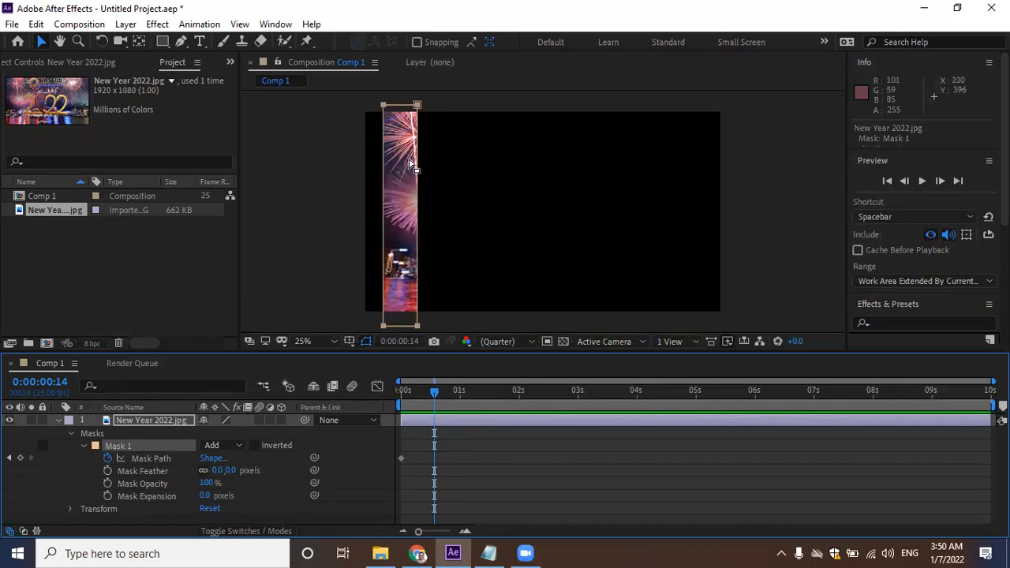
drag(421, 105, 424, 105)
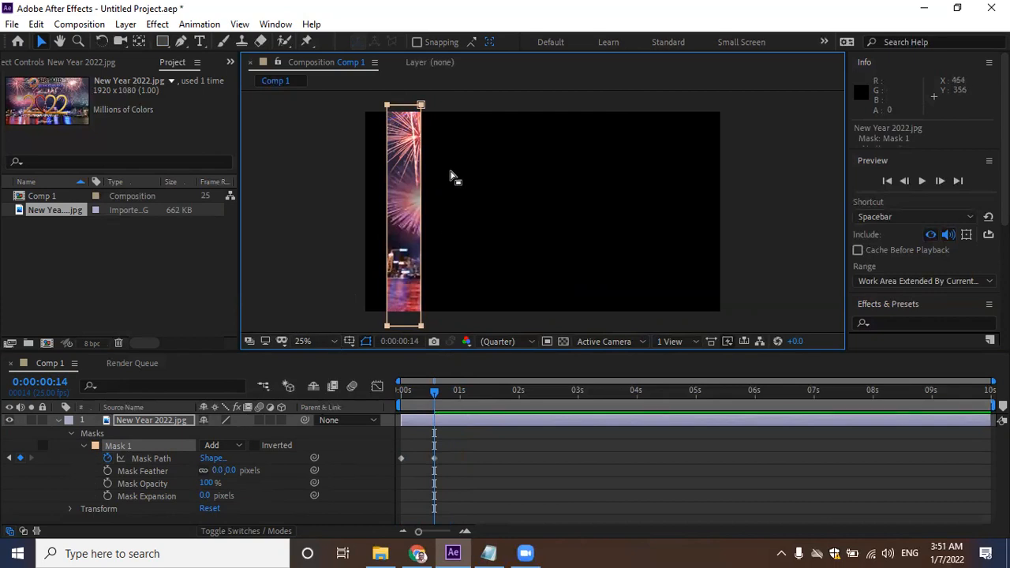
At 0:00:00:14, stretch all four corners of the rectangular mask beyond the composition's edges so the whole image is revealed.
click(438, 100)
drag(439, 100, 413, 143)
drag(422, 106, 746, 105)
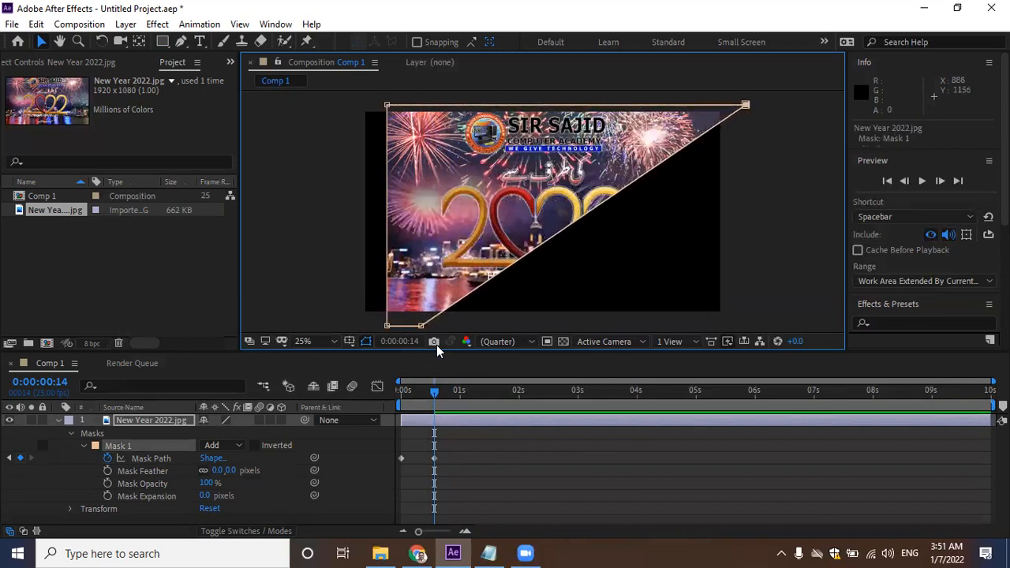
click(415, 328)
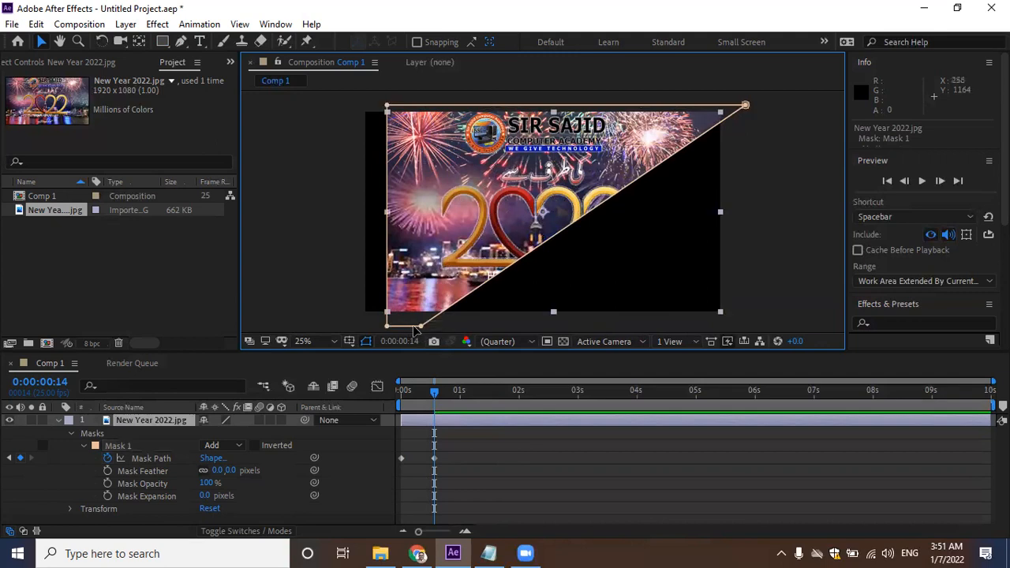
drag(421, 326, 738, 324)
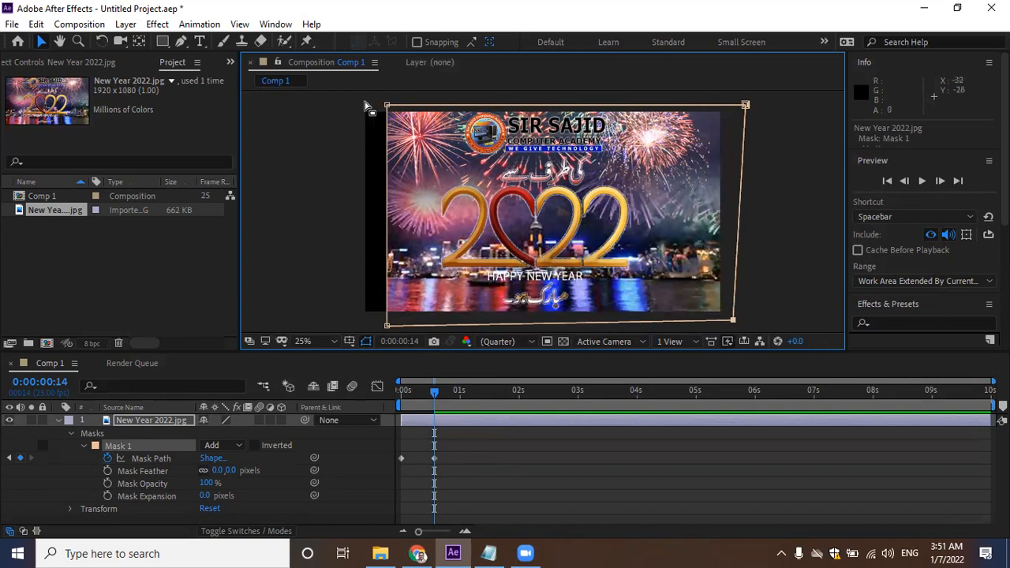
mouse_move(371, 98)
mouse_down()
mouse_move(397, 111)
mouse_move(345, 103)
mouse_up()
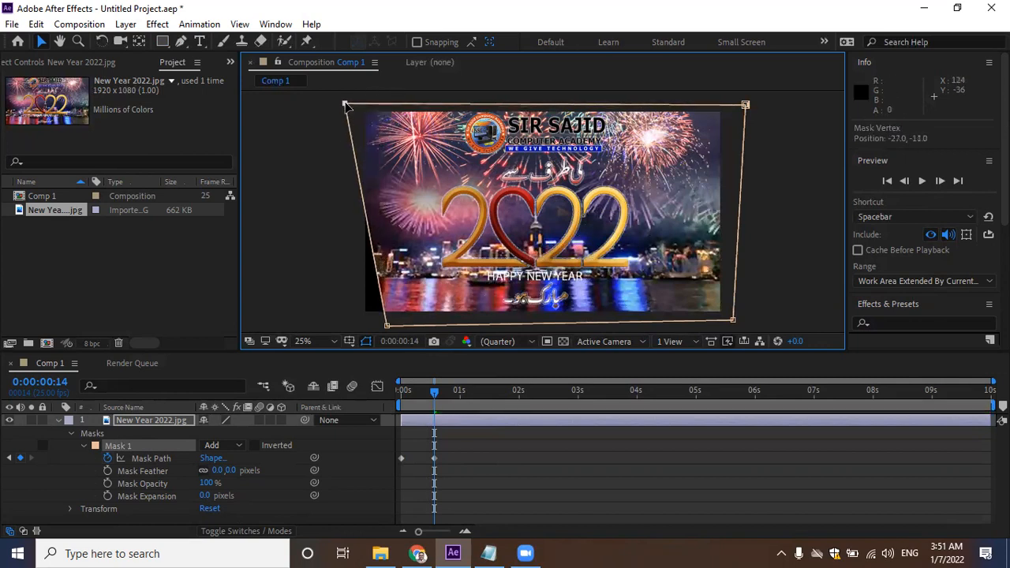
drag(386, 326, 330, 319)
Move the second Mask Path keyframe to 0:00:01:00, preview the reveal from the start, and return to 0:00:00:00.
drag(420, 391, 341, 404)
drag(432, 456, 460, 461)
key(space)
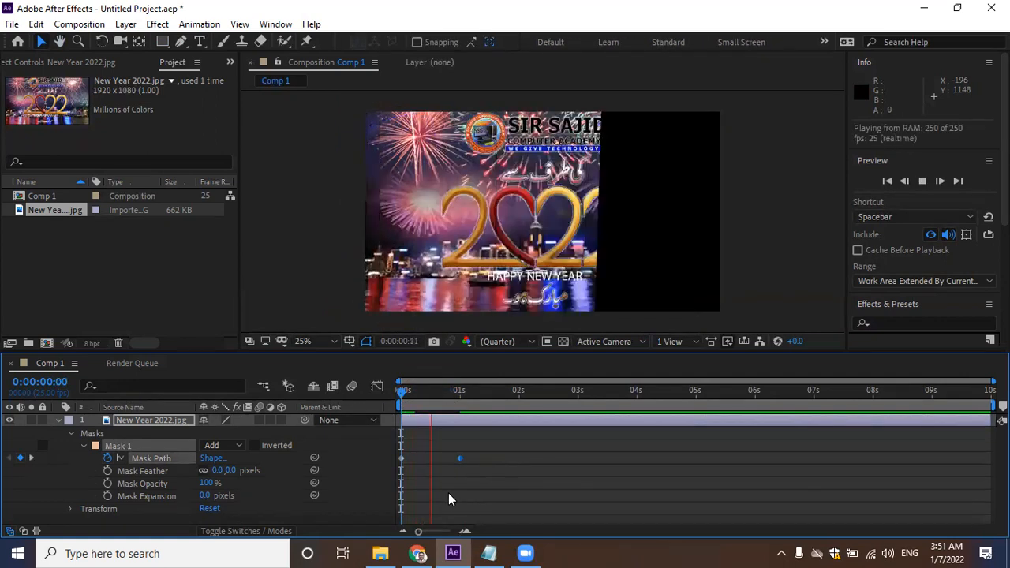
key(space)
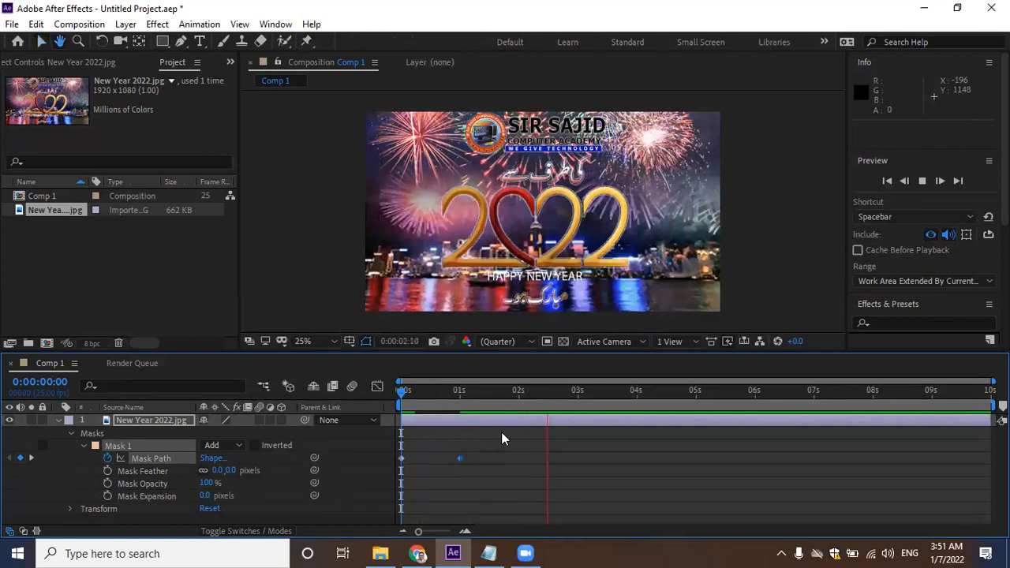
drag(549, 392, 399, 397)
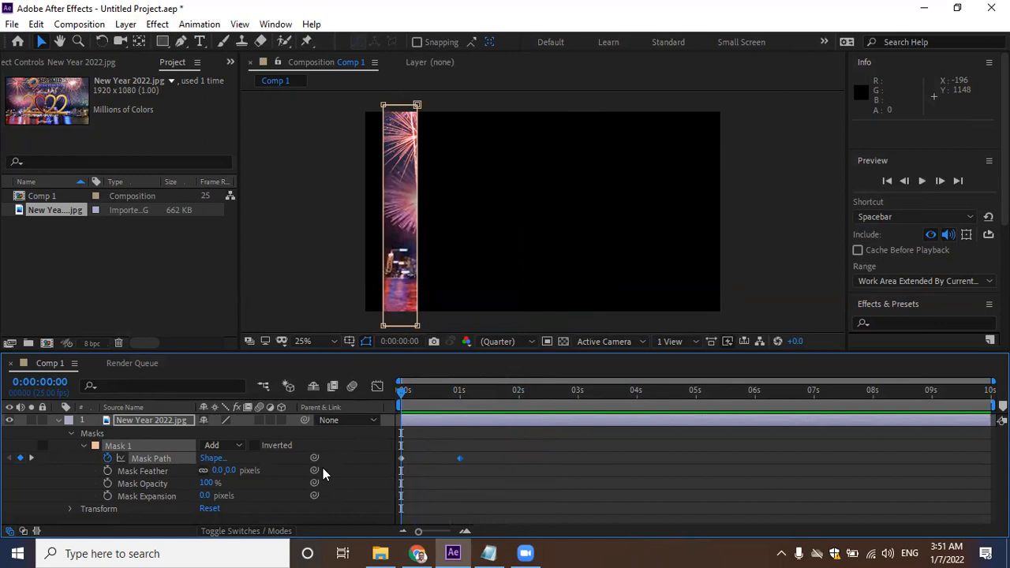
Try a Mask Feather of 74 pixels on Mask 1 at the composition's start, and reset it to 0.
drag(218, 471, 271, 472)
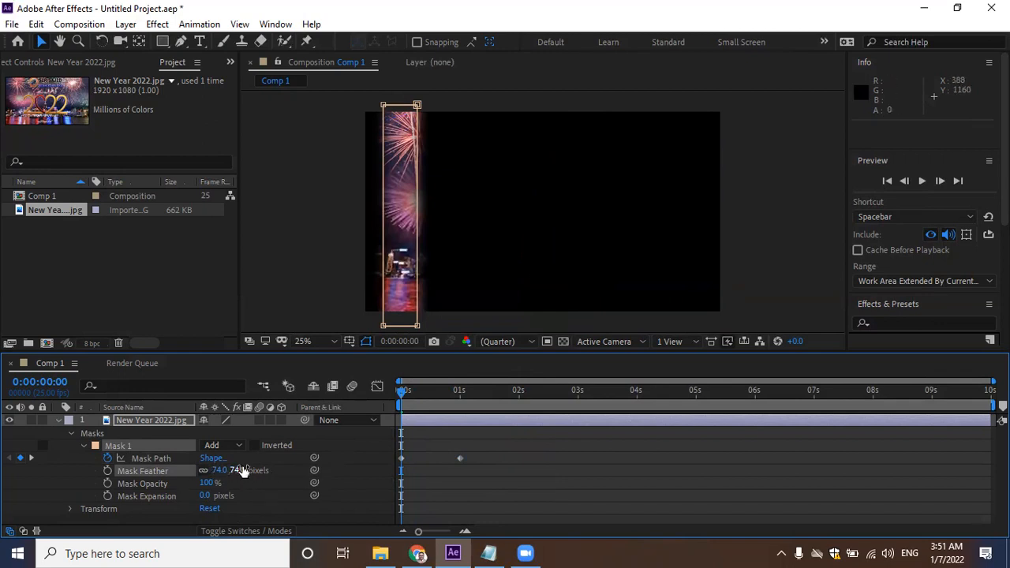
mouse_move(402, 392)
mouse_down()
mouse_move(471, 396)
mouse_move(389, 397)
mouse_up()
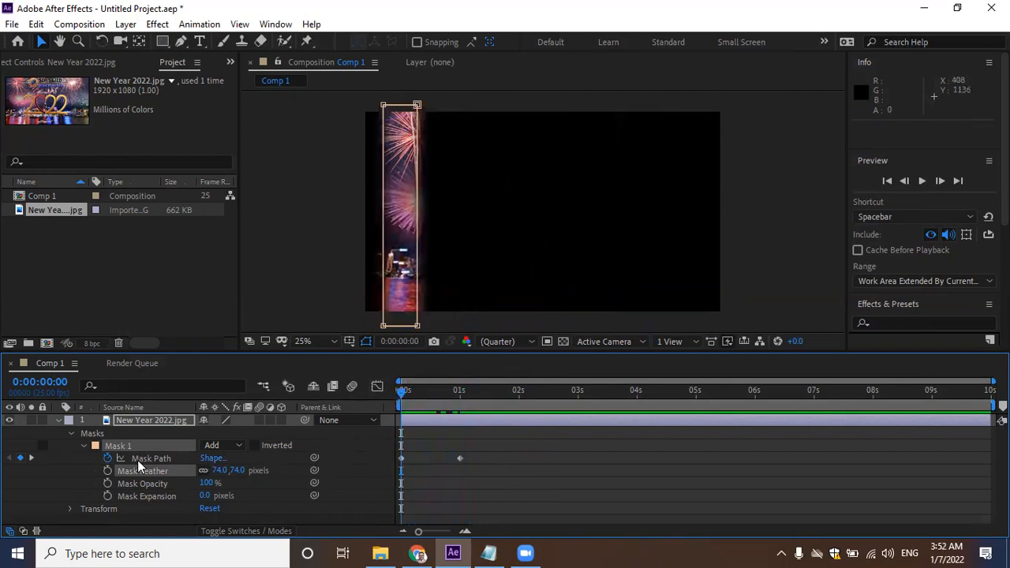
click(220, 470)
text(0)
key(Return)
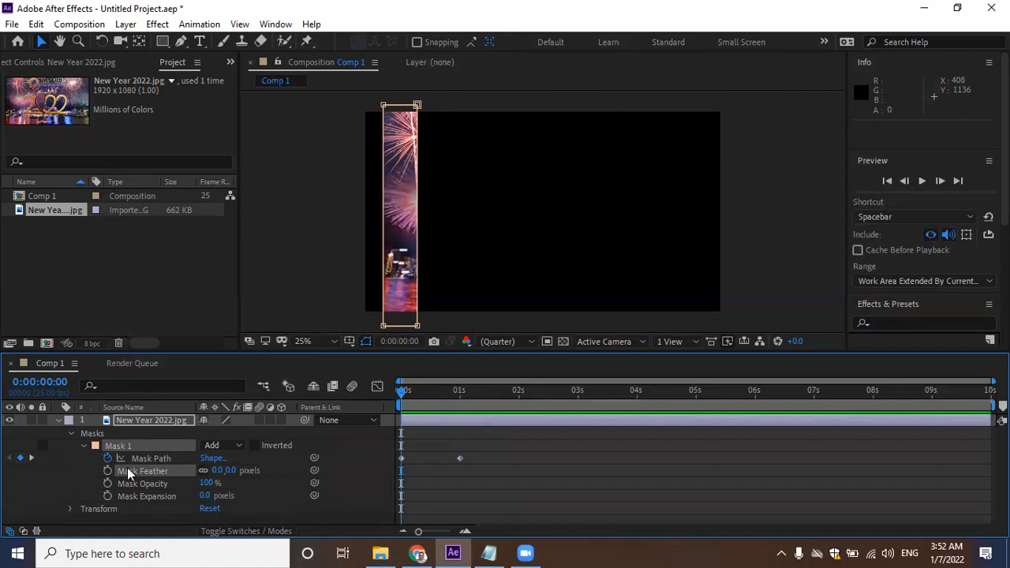
Clear the Mask Path keyframes, start keyframing again at 0:00:00:00, and move the whole rectangle just outside the composition's left edge.
click(109, 458)
drag(415, 389, 398, 395)
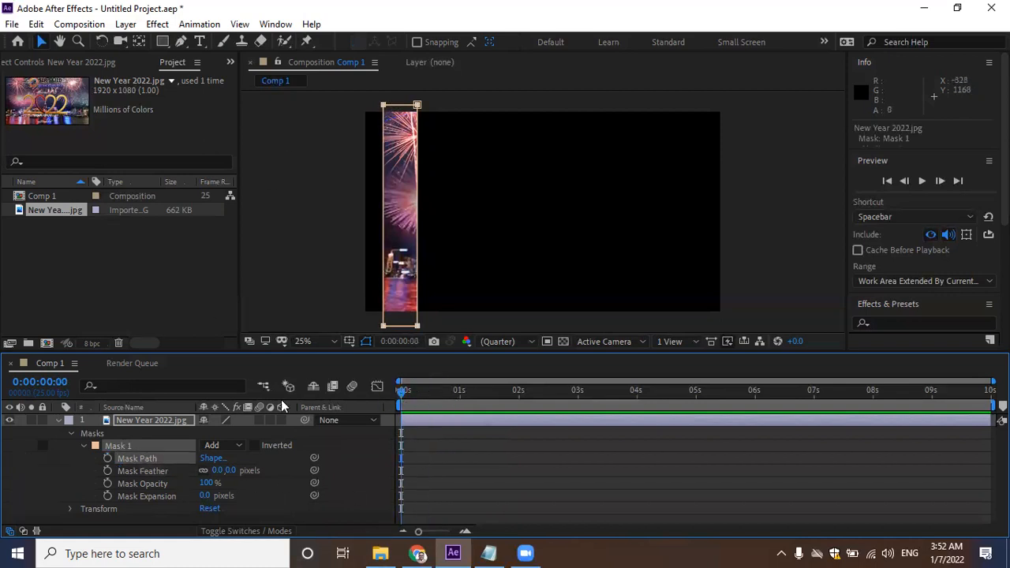
click(108, 458)
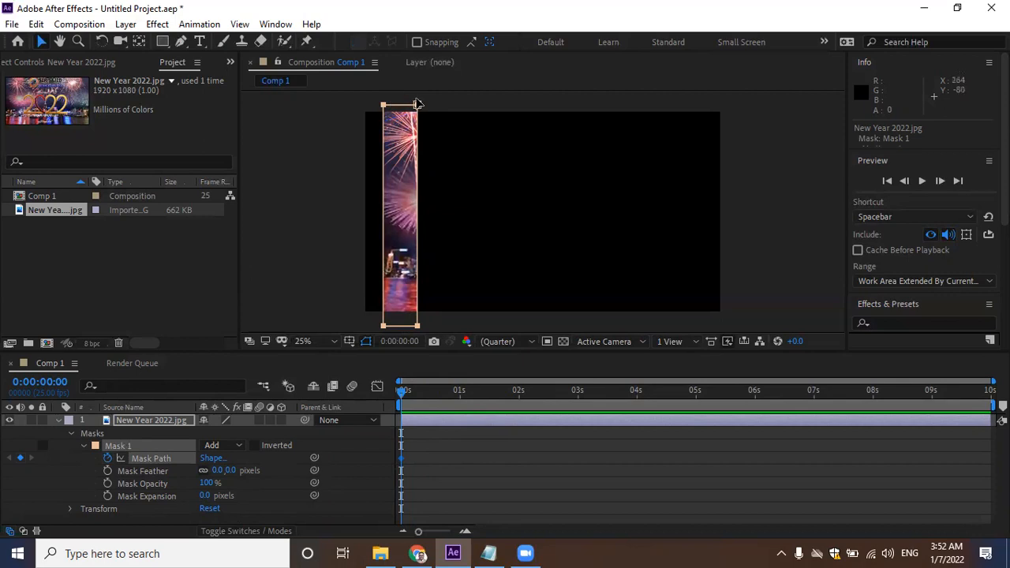
drag(416, 105, 356, 104)
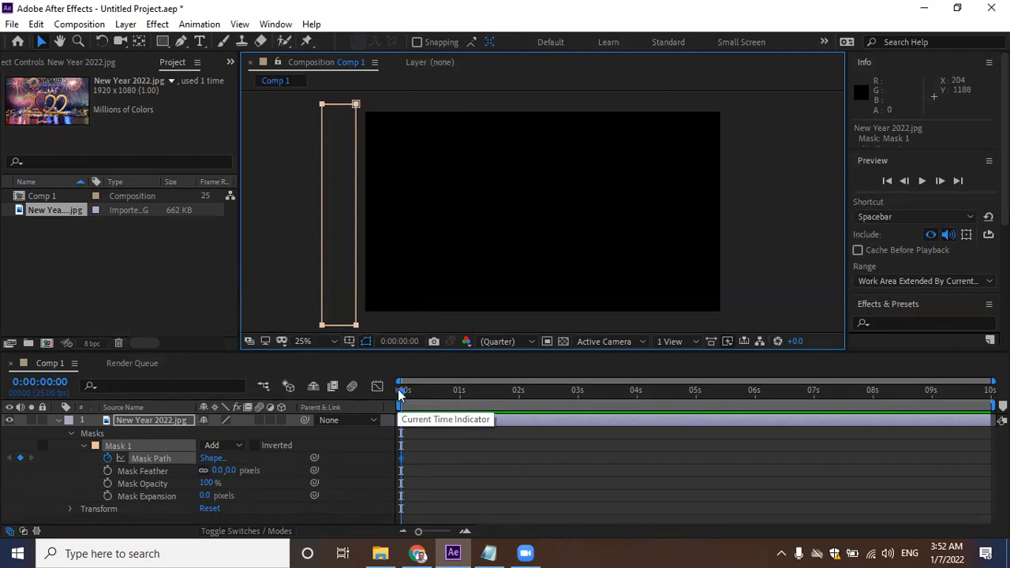
Soften the edges of Mask 1 with a Mask Feather of 38 pixels.
drag(401, 393, 430, 392)
key(Page_Up)
drag(215, 471, 312, 471)
At 0:00:01:00, stretch the mask's right side past the composition's right edge, undoing the edit that moves only its upper corner.
drag(430, 389, 460, 396)
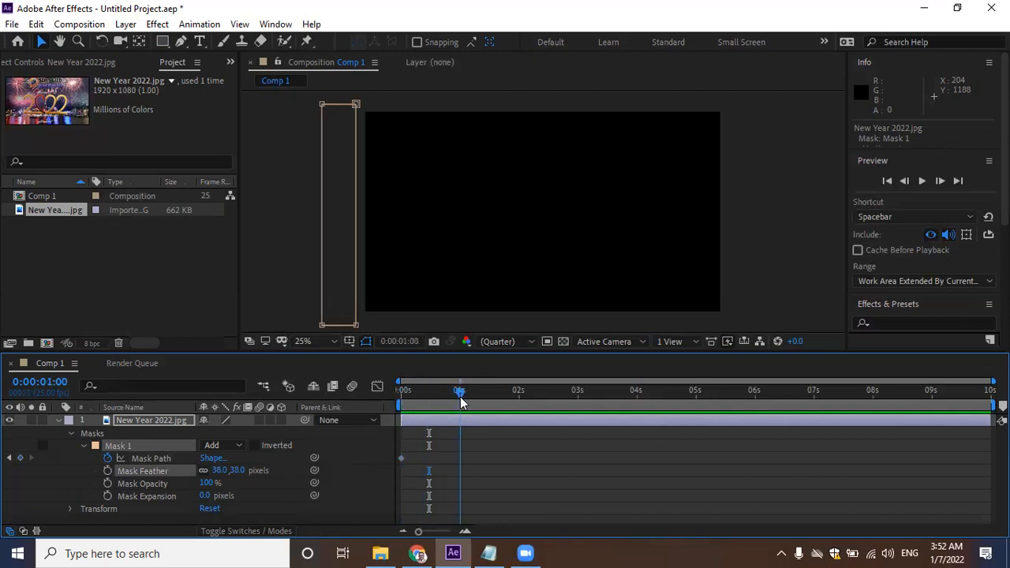
click(367, 96)
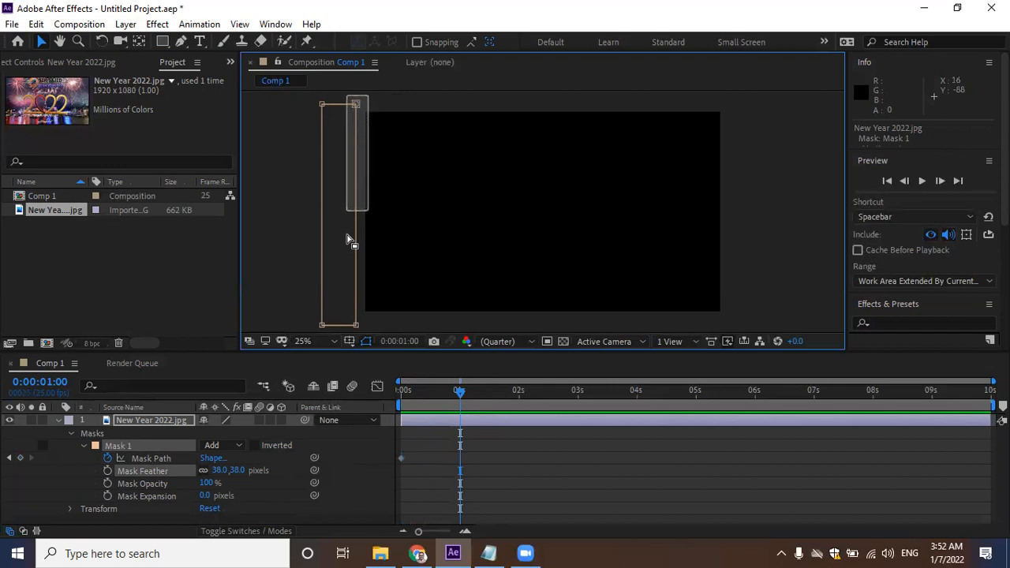
drag(355, 326, 603, 323)
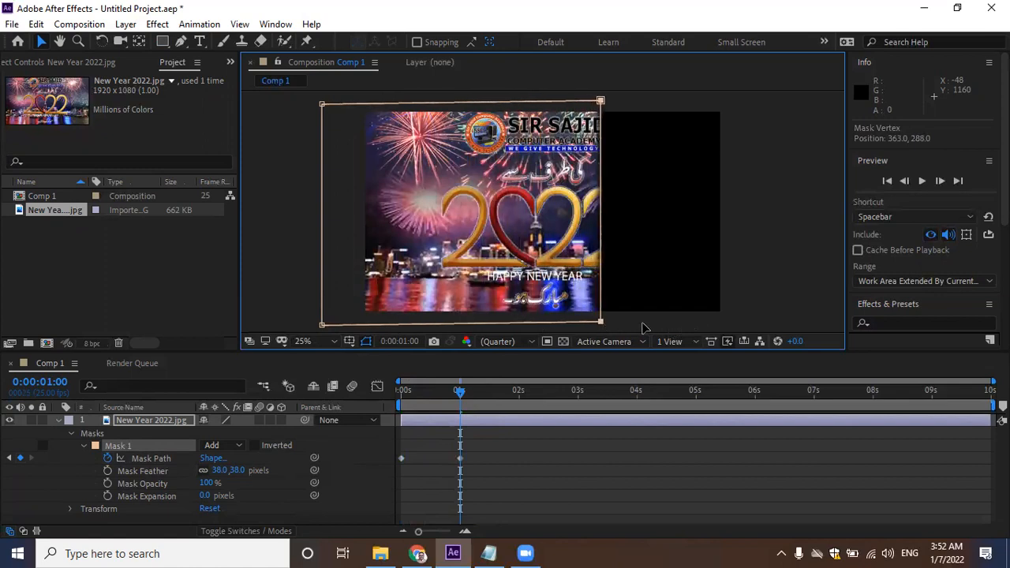
drag(643, 324, 638, 325)
drag(636, 101, 727, 98)
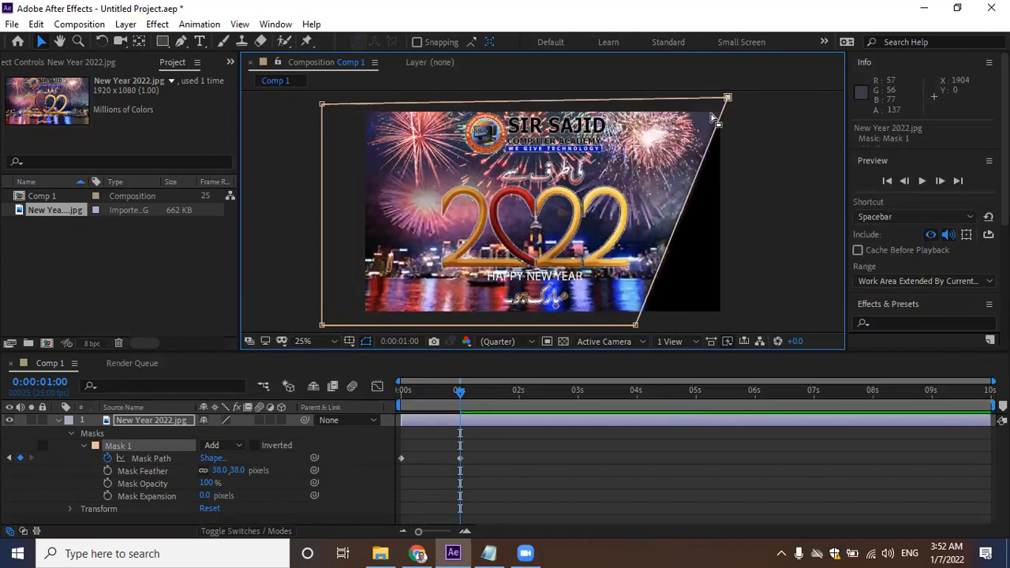
key(ctrl+z)
key(ctrl+z)
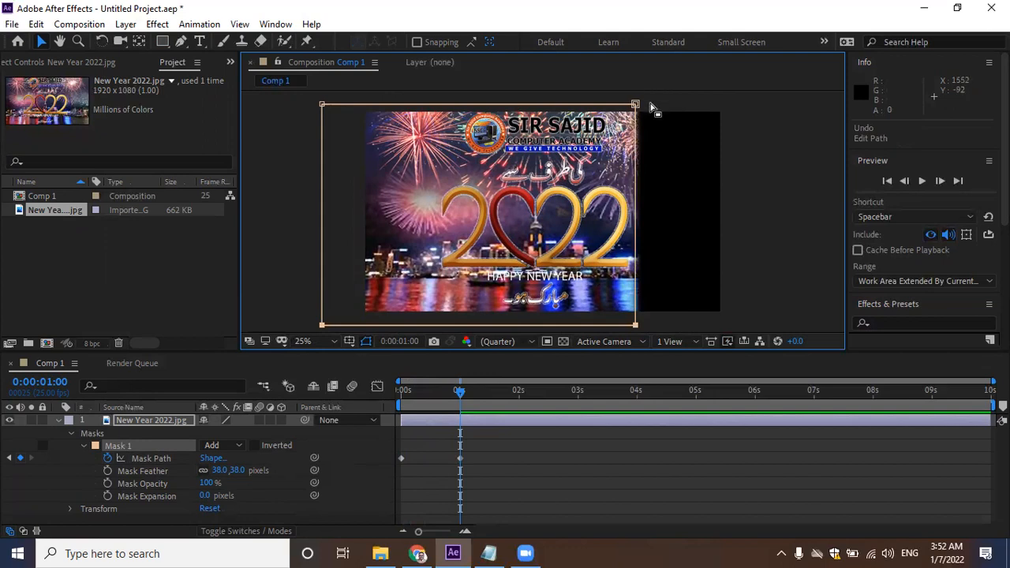
click(636, 326)
drag(637, 326, 749, 323)
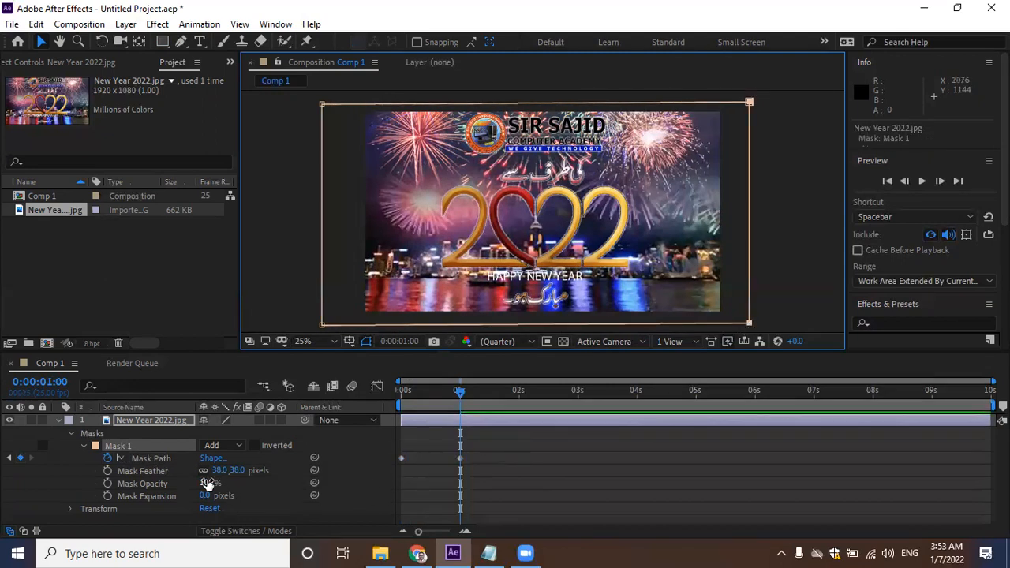
Try Mask Feather values of 60 and 84 pixels on the stretched mask, and reset the feather to 0.
drag(223, 470, 465, 409)
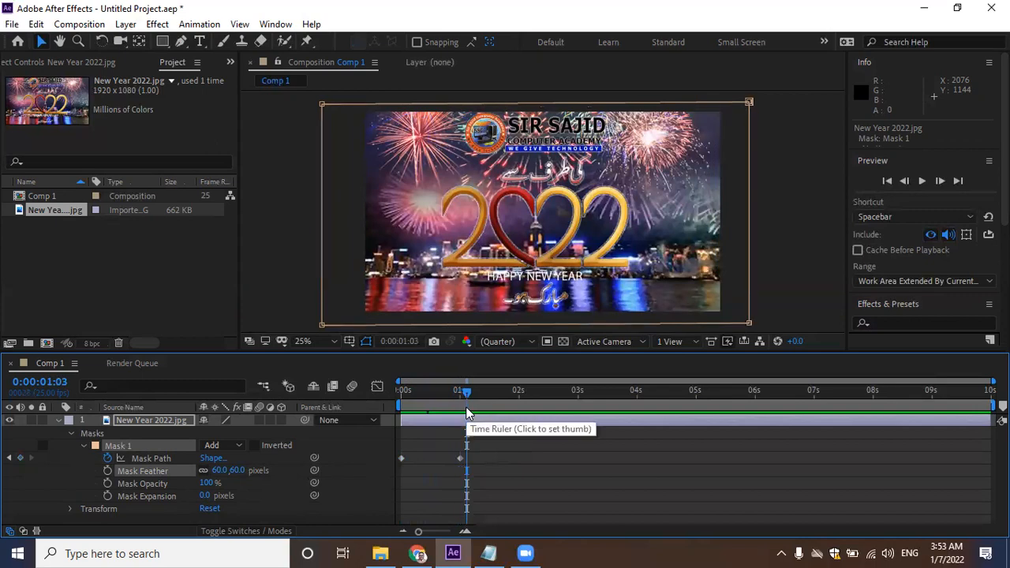
click(216, 470)
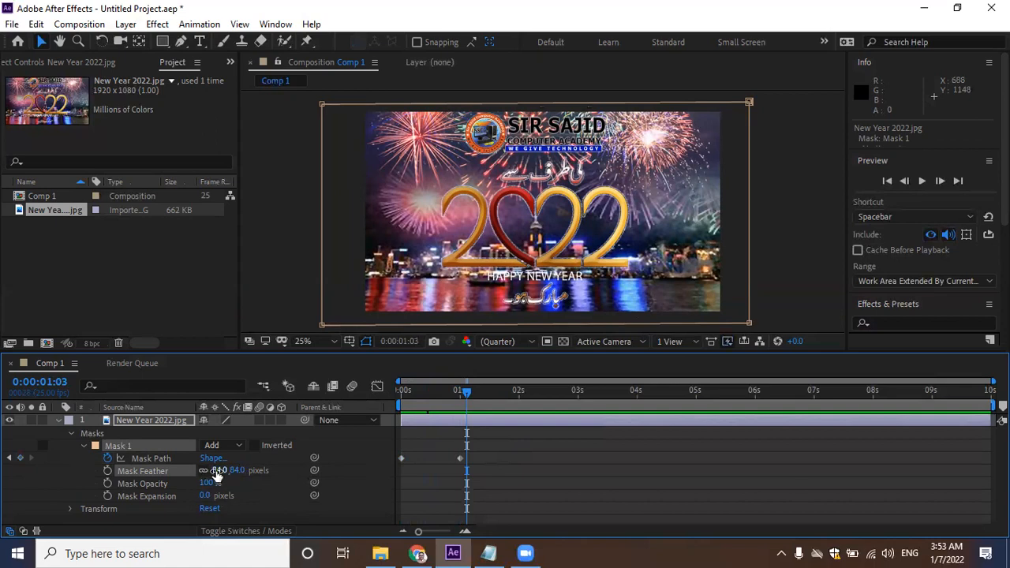
text(0)
key(Return)
Remove the Mask Path keyframes, return to 0:00:00:00, and delete Mask 1 from the image layer.
click(107, 459)
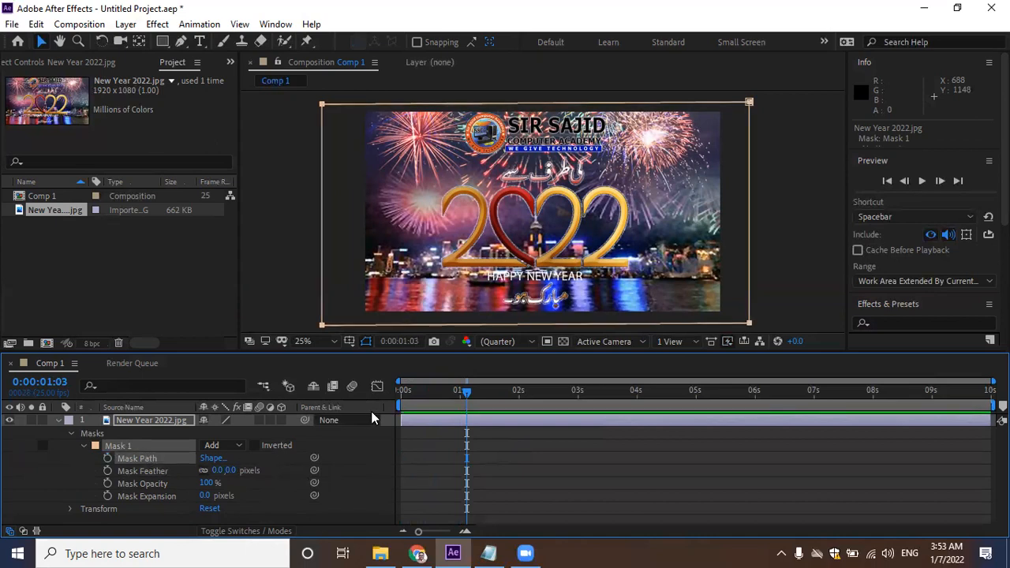
drag(464, 392, 391, 392)
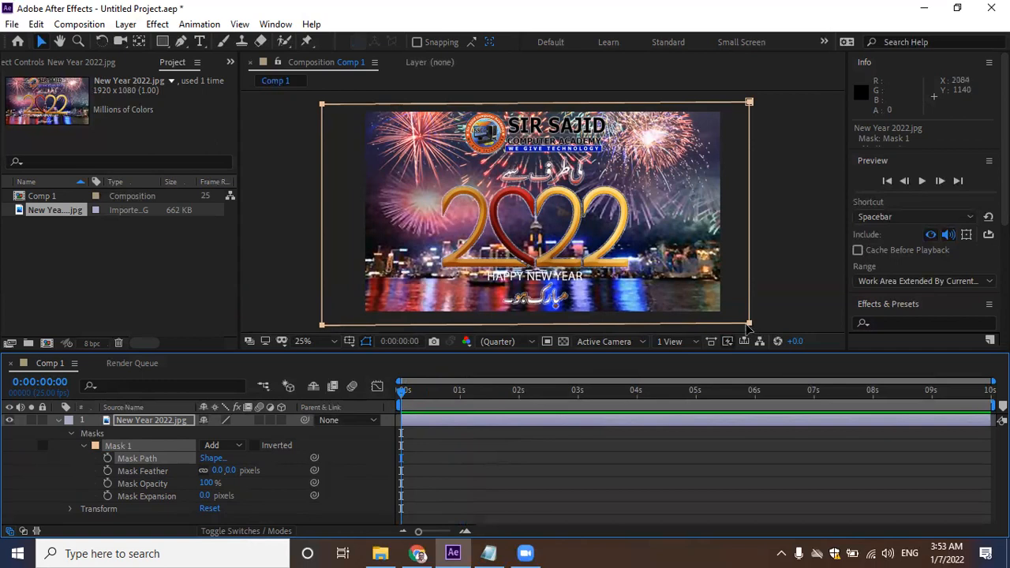
key(Delete)
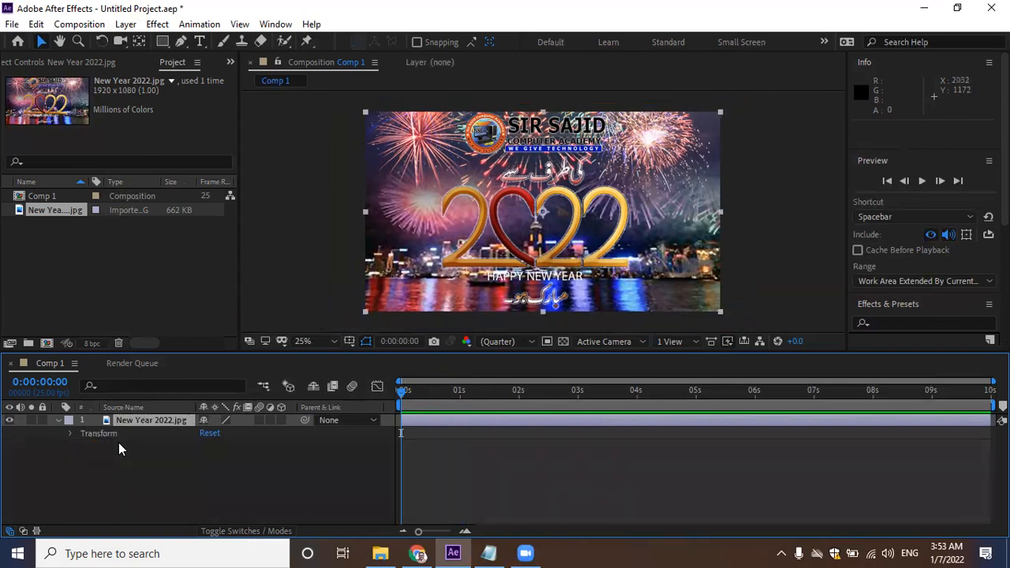
Draw a narrow rectangular mask about 188 px wide and 1180 px tall near the image's left edge, and show its properties.
click(165, 42)
mouse_move(380, 101)
mouse_down()
mouse_move(419, 171)
mouse_move(436, 261)
mouse_move(415, 319)
mouse_up()
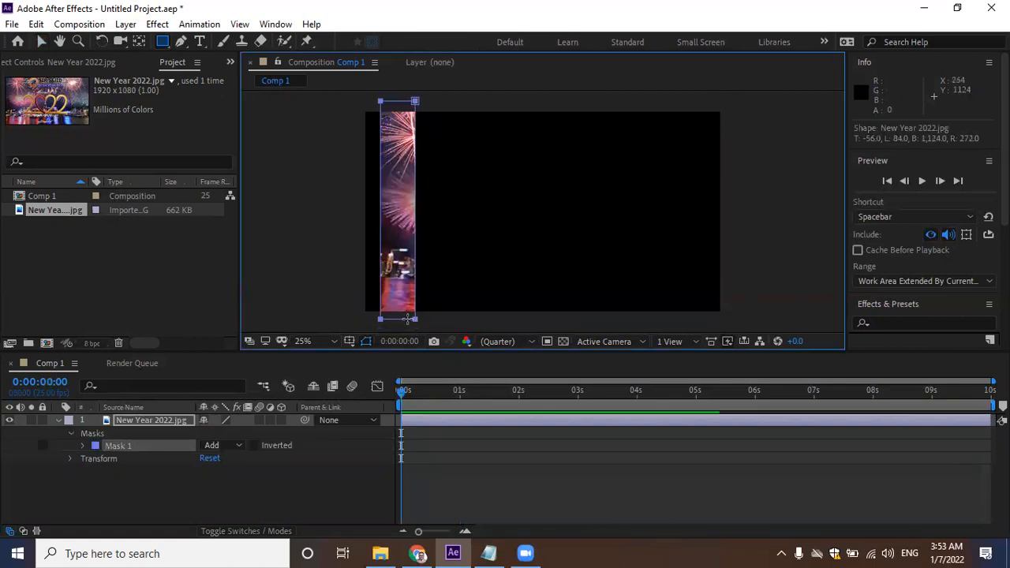
click(83, 446)
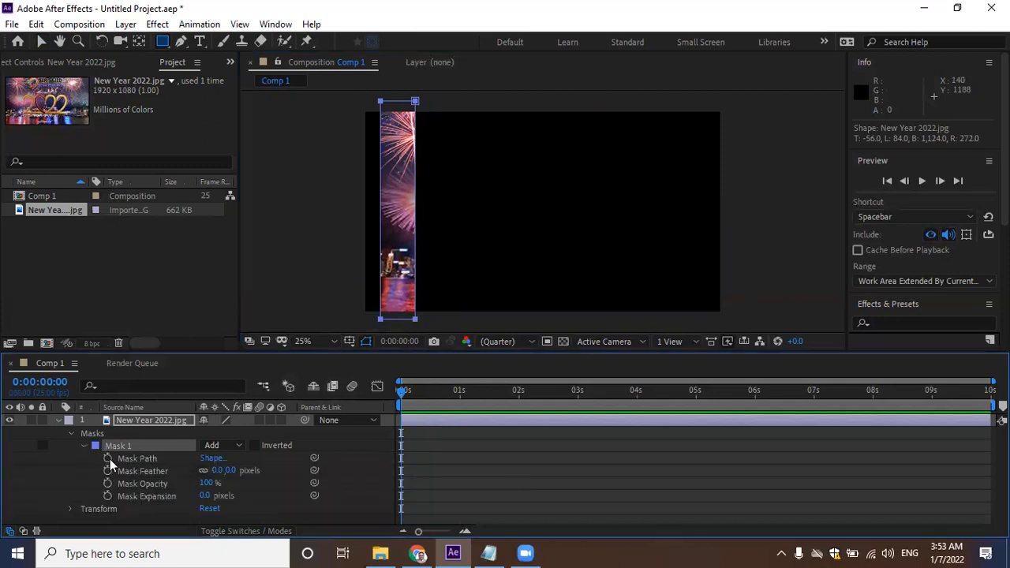
Start keyframing Mask 1's Mask Path at 0:00:00:00 with the whole rectangle moved just outside the composition's left edge.
click(108, 458)
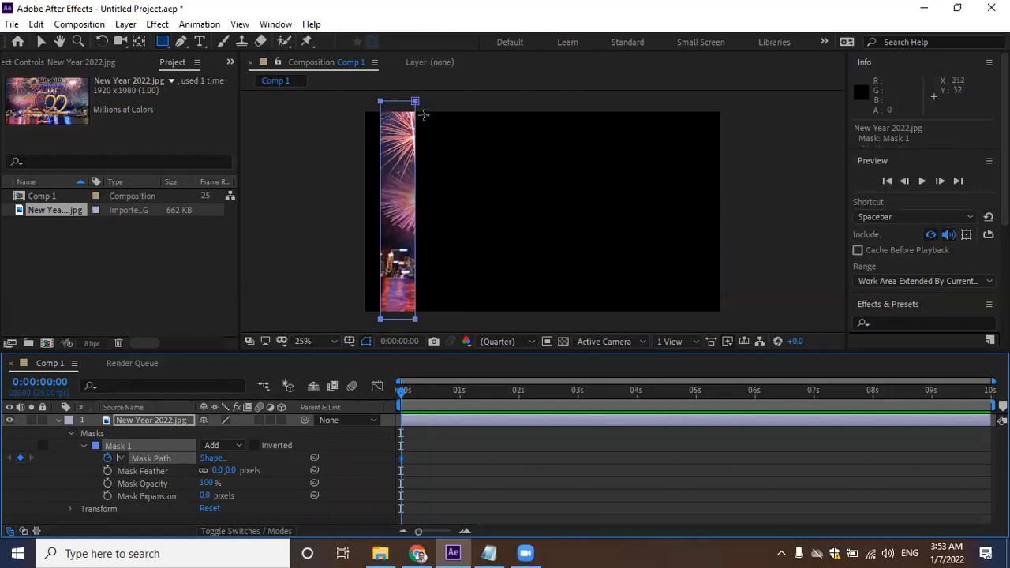
click(44, 43)
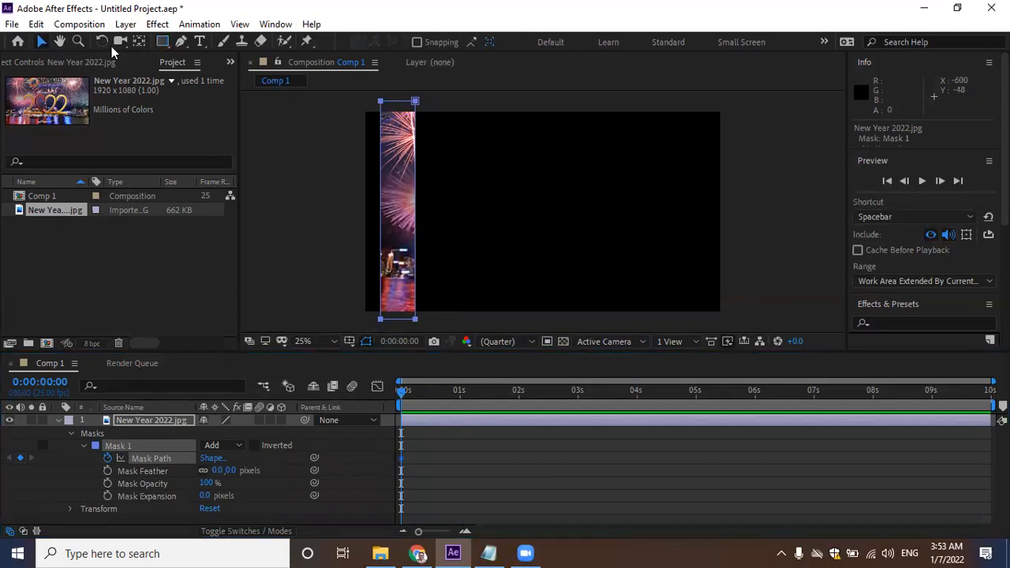
drag(416, 101, 359, 108)
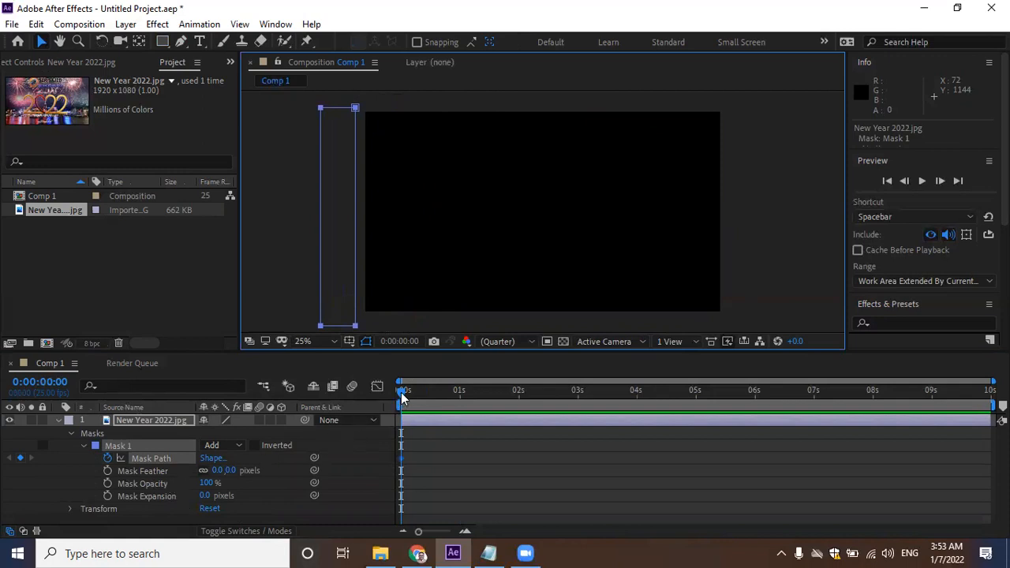
Start keyframing Mask Feather at 0:00:00:00, unlink its dimensions, and set the horizontal feather to 126 pixels at 0:00:01:04.
click(108, 470)
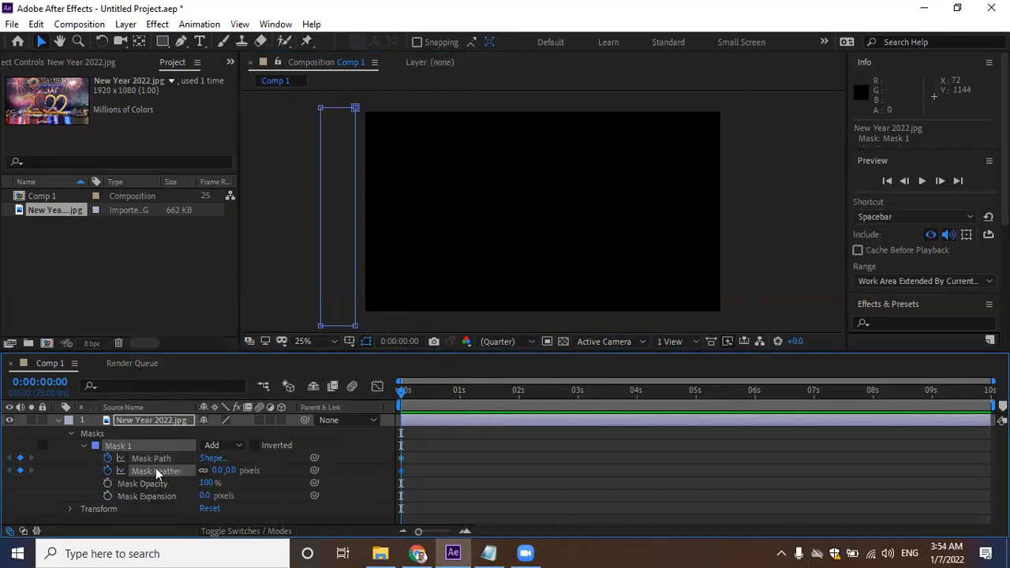
click(204, 471)
drag(406, 391, 472, 397)
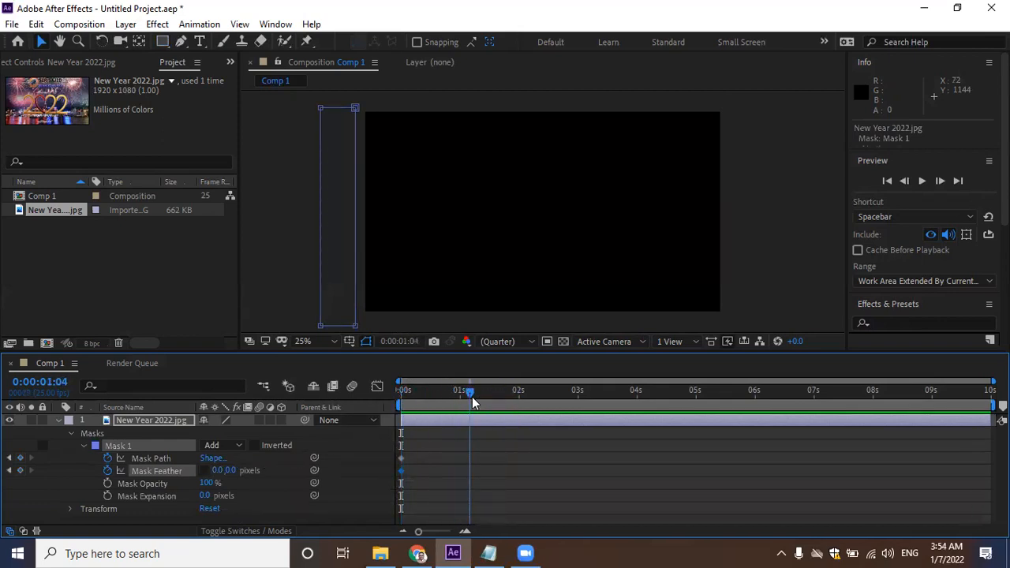
drag(219, 470, 315, 472)
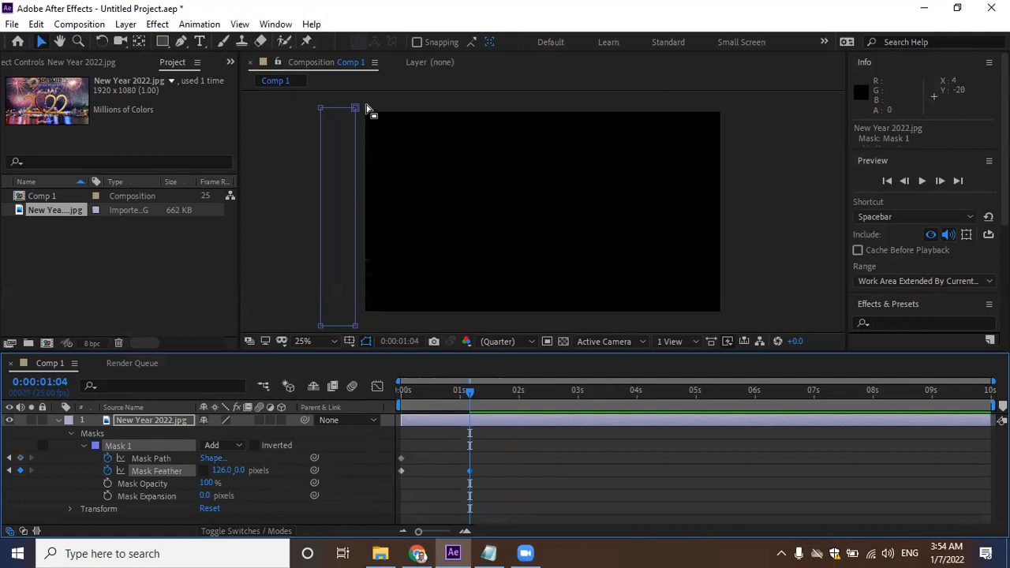
Move the whole mask past the composition's right edge at 0:00:01:04, and back past the left edge at 0:00:02:09.
drag(366, 104, 775, 322)
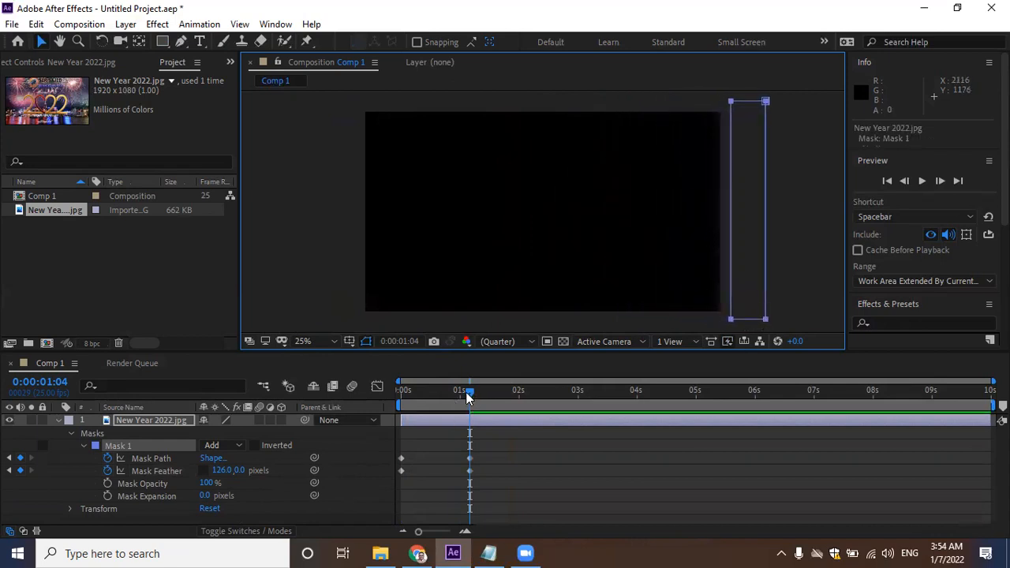
drag(470, 391, 540, 402)
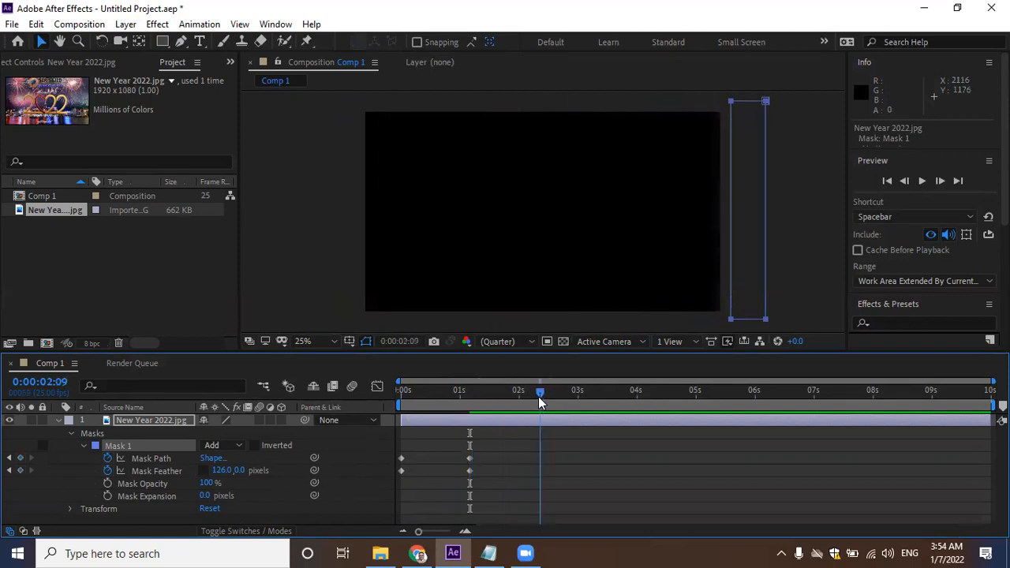
drag(769, 324, 357, 327)
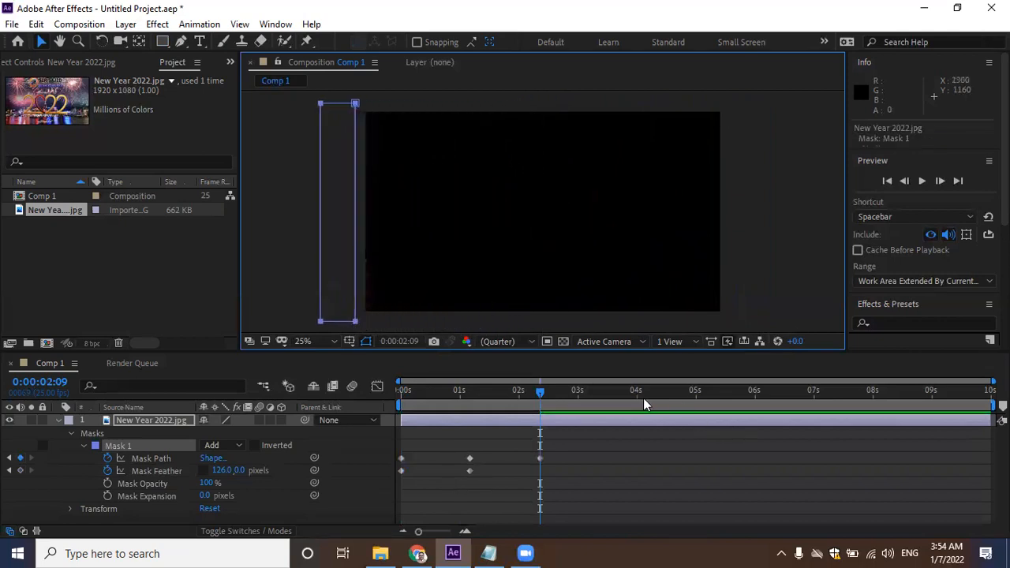
End the work area at 0:00:02:09 and preview the feathered mask sweep from the beginning.
key(n)
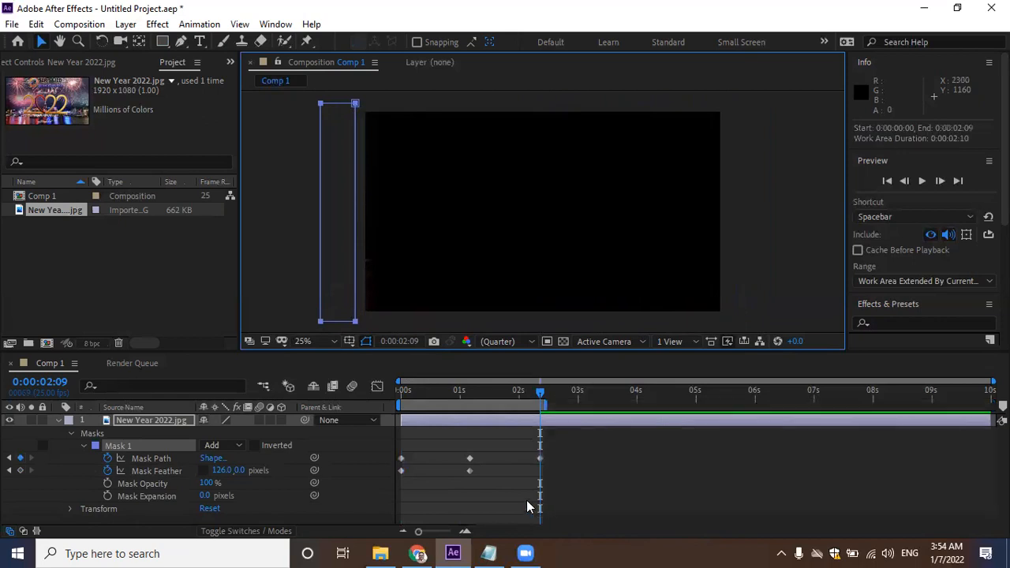
key(Page_Up)
key(Page_Up)
key(Page_Up)
key(Page_Up)
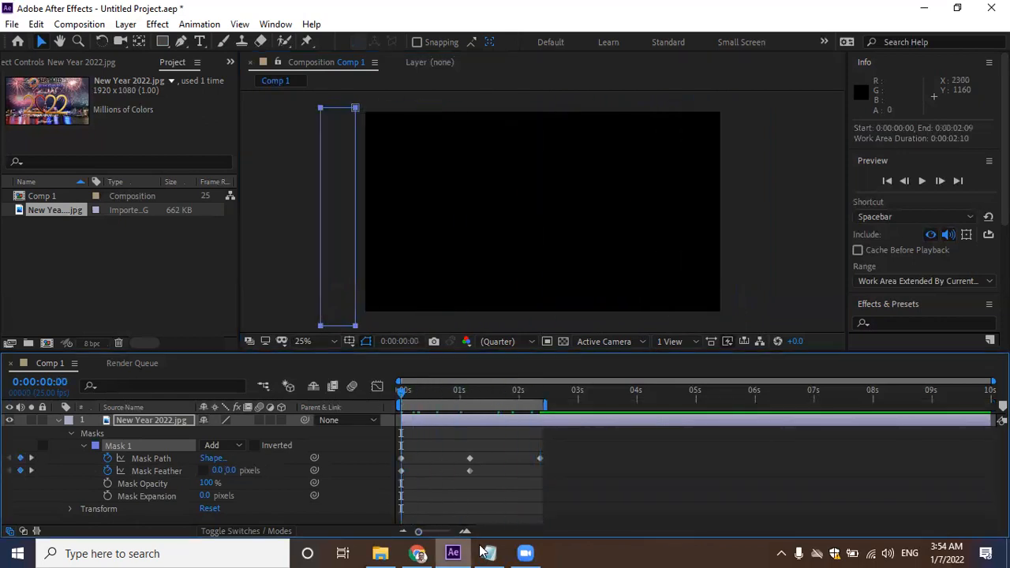
key(space)
mouse_move(484, 552)
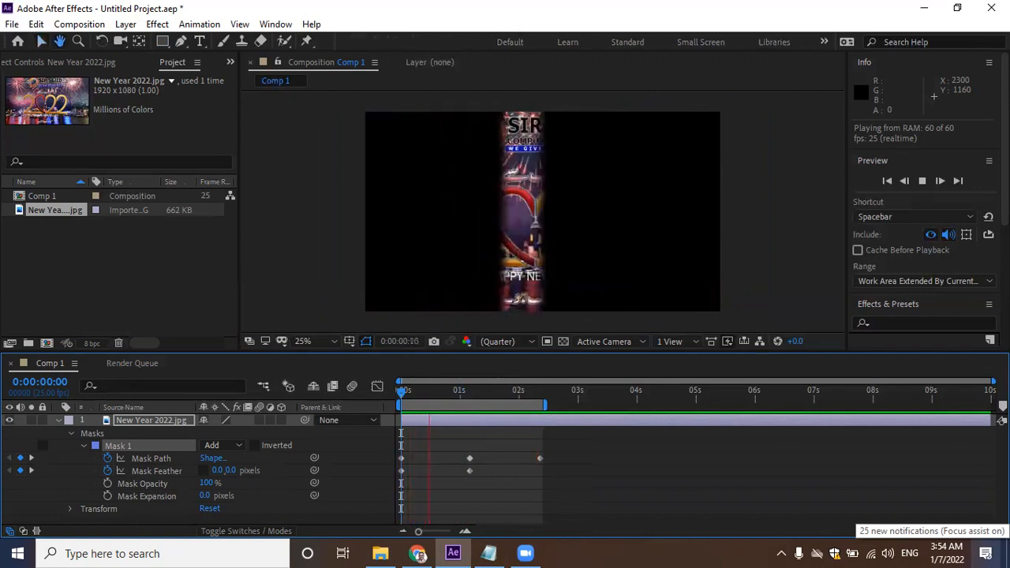
key(space)
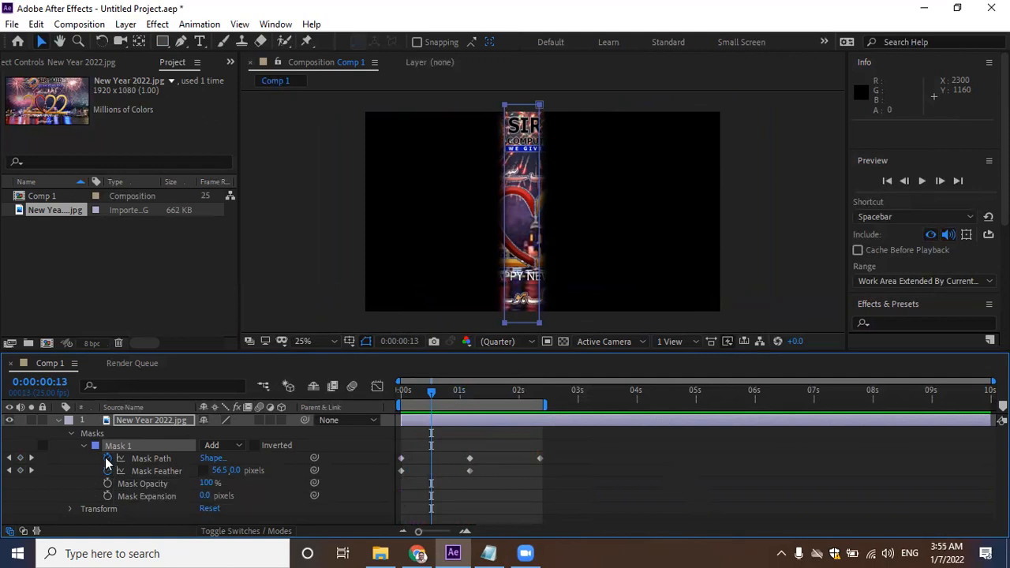
Remove the Mask Path and Mask Feather keyframes, and delete Mask 1 from the New Year 2022 layer.
click(108, 458)
click(108, 471)
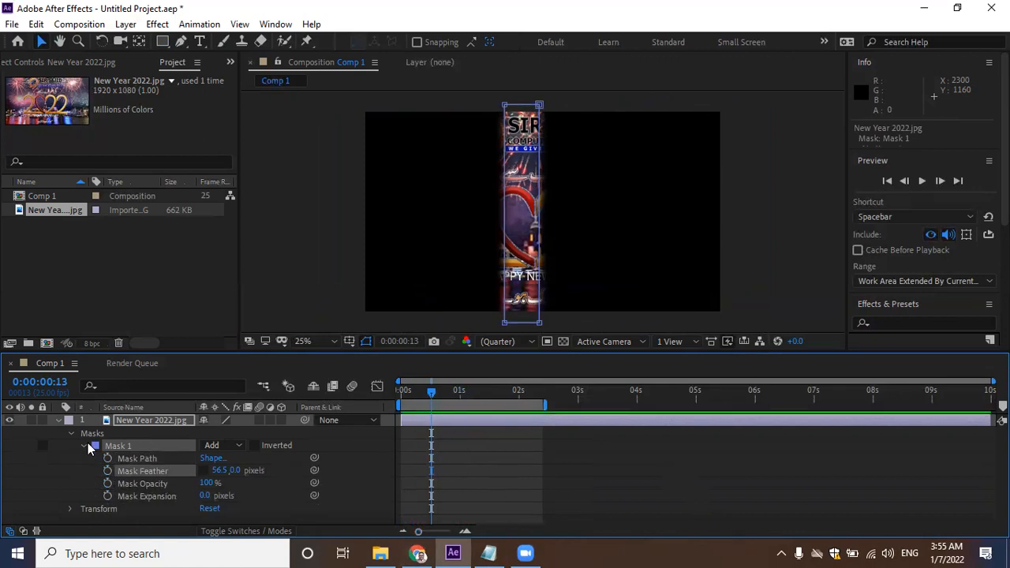
click(115, 446)
key(Delete)
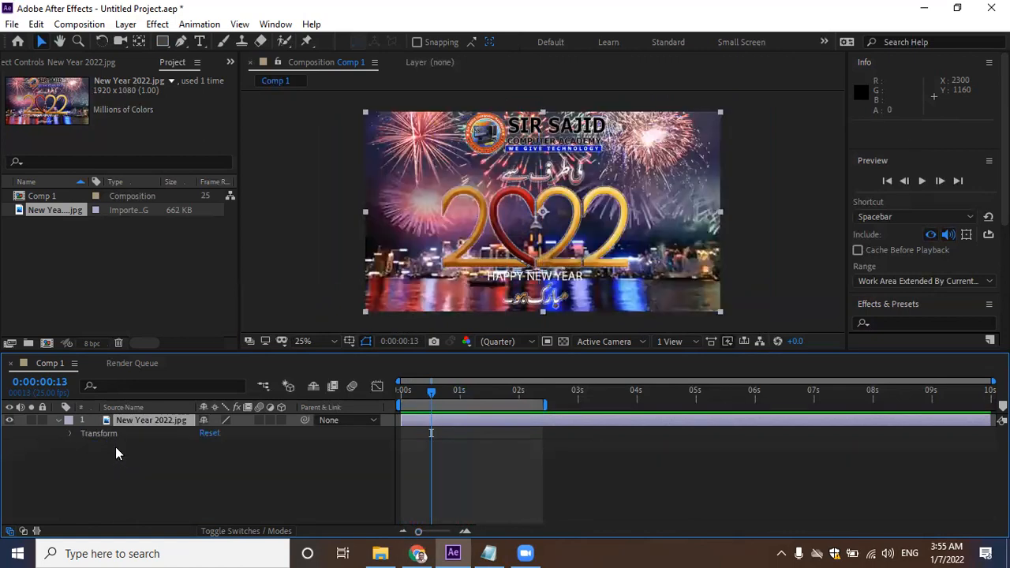
click(57, 419)
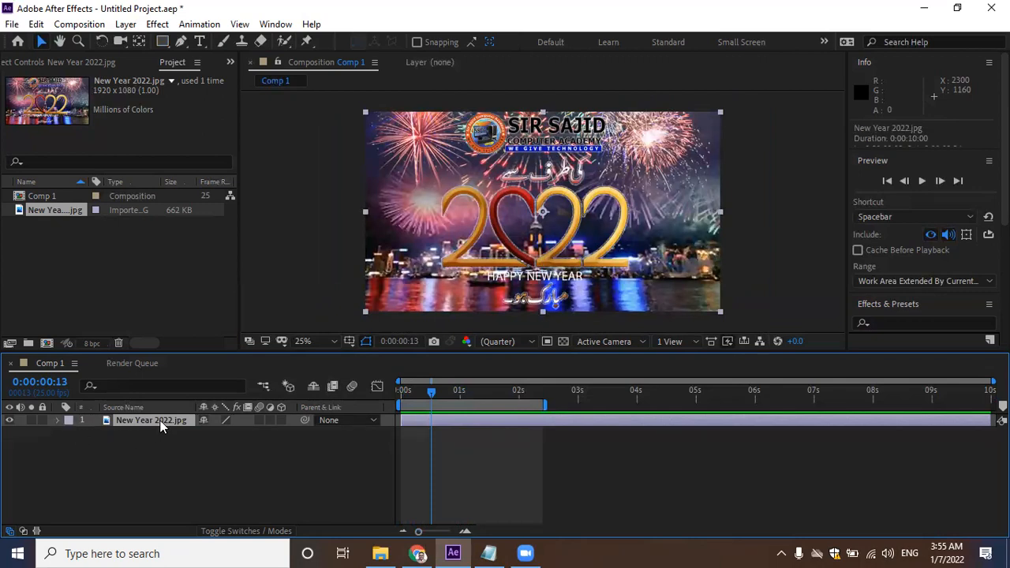
Duplicate the New Year 2022 layer and extend the work area's end to 0:00:09:22.
key(ctrl+d)
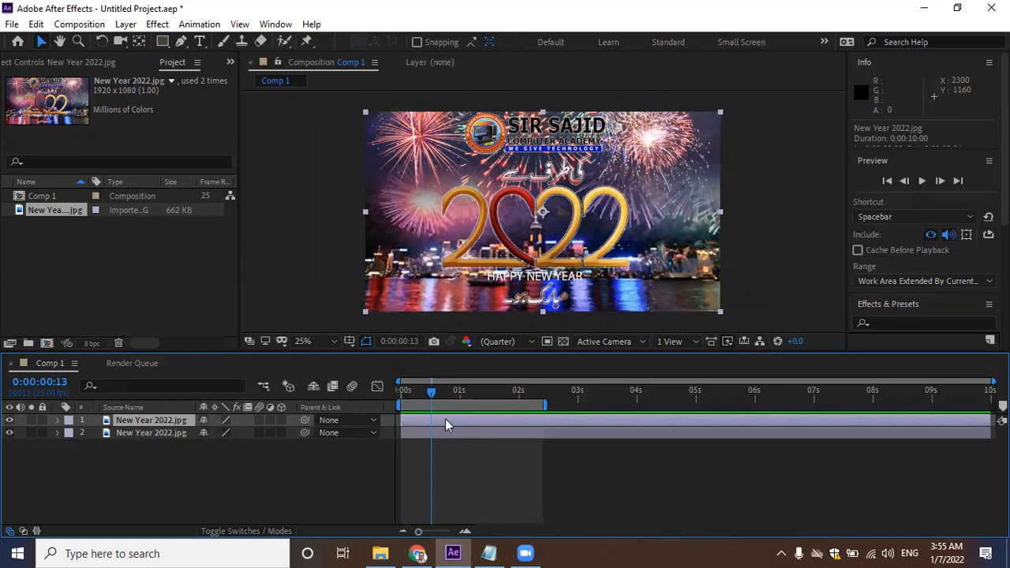
drag(546, 404, 989, 405)
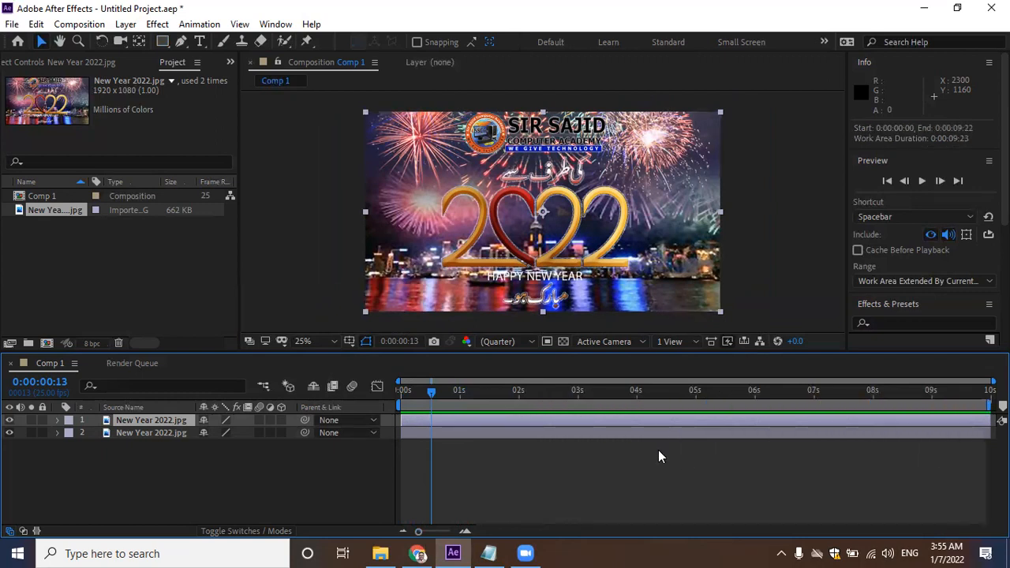
Scale the upper copy of the New Year 2022 layer to 132%.
click(56, 421)
key(s)
drag(227, 440, 249, 436)
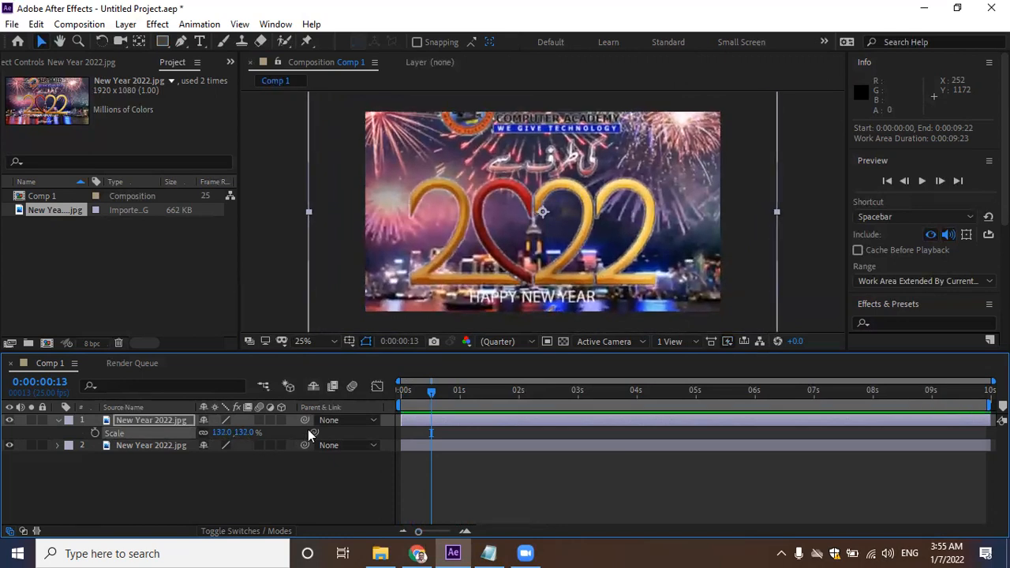
Draw a rectangular mask about 182 px wide and 1309 px tall on the upper layer near the composition's left edge, and show its properties.
click(337, 342)
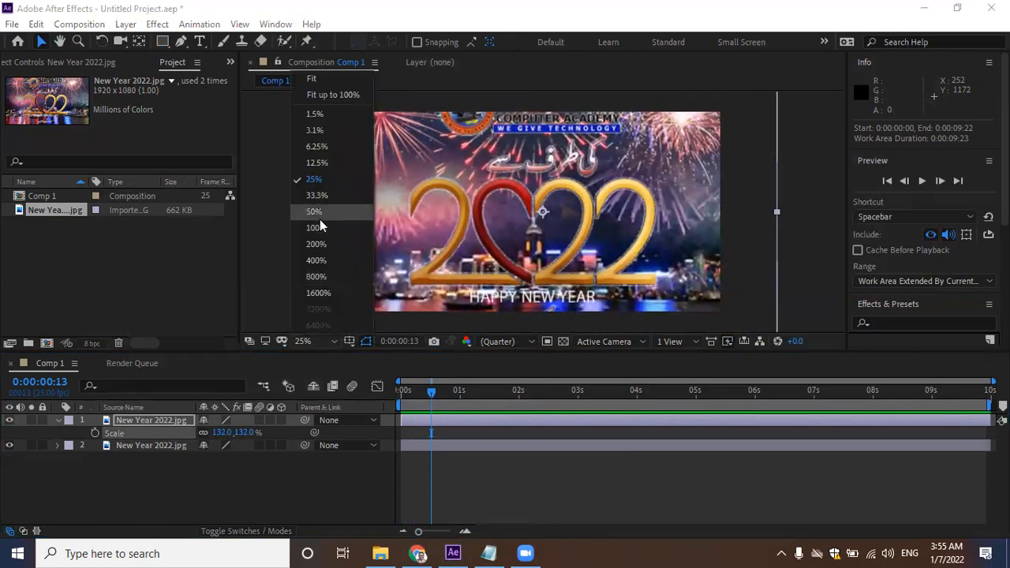
click(319, 169)
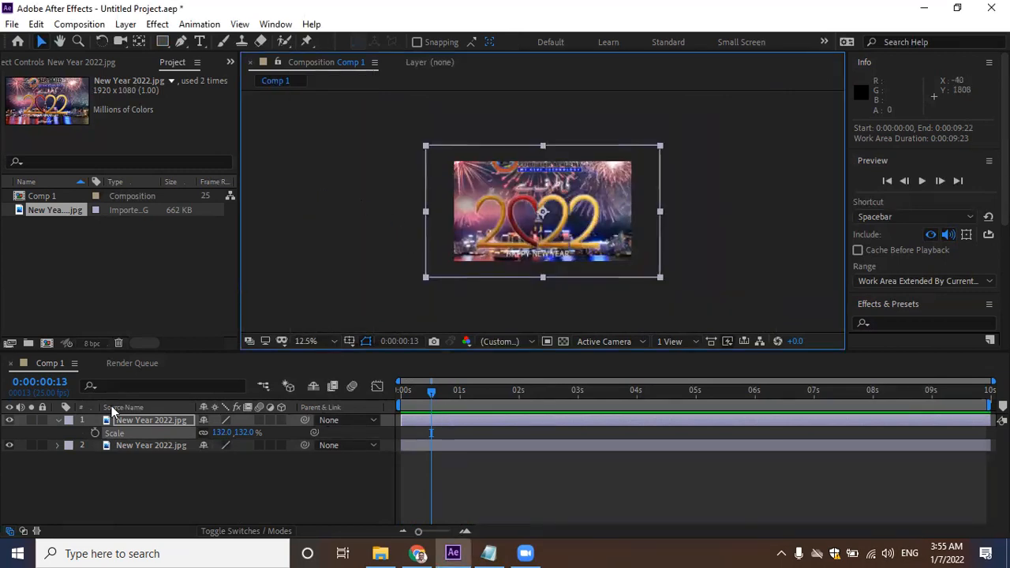
click(58, 419)
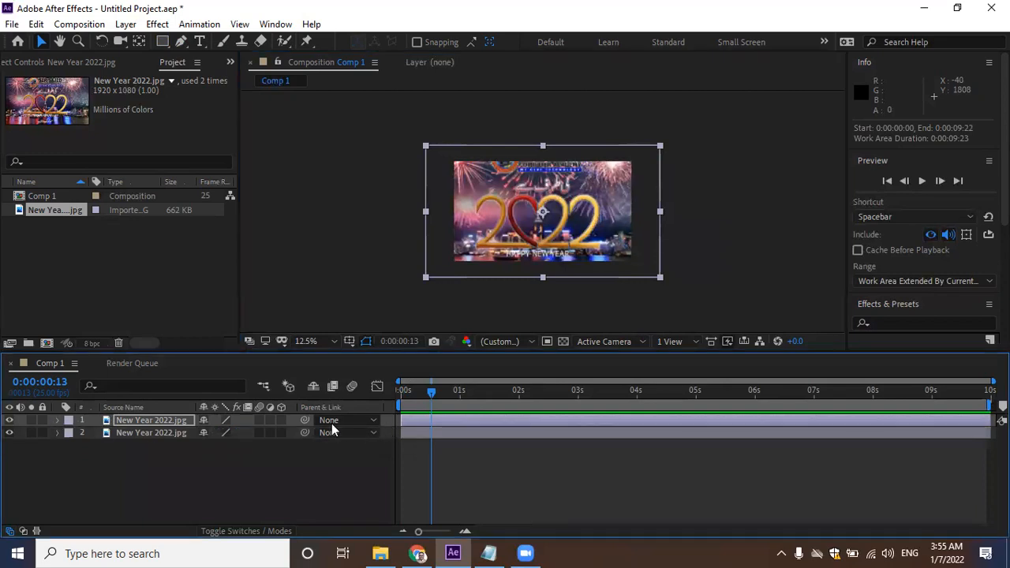
click(175, 422)
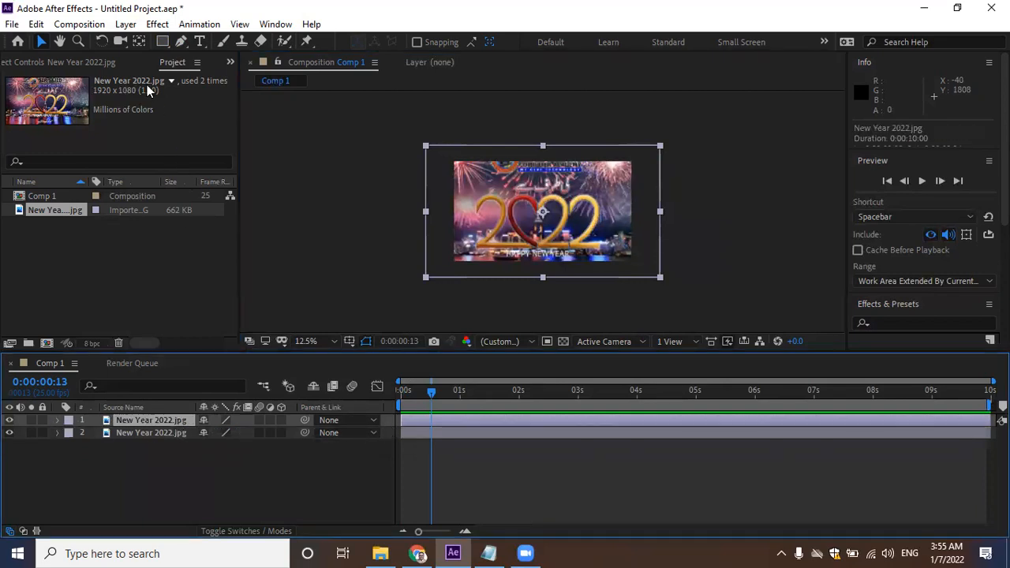
click(162, 41)
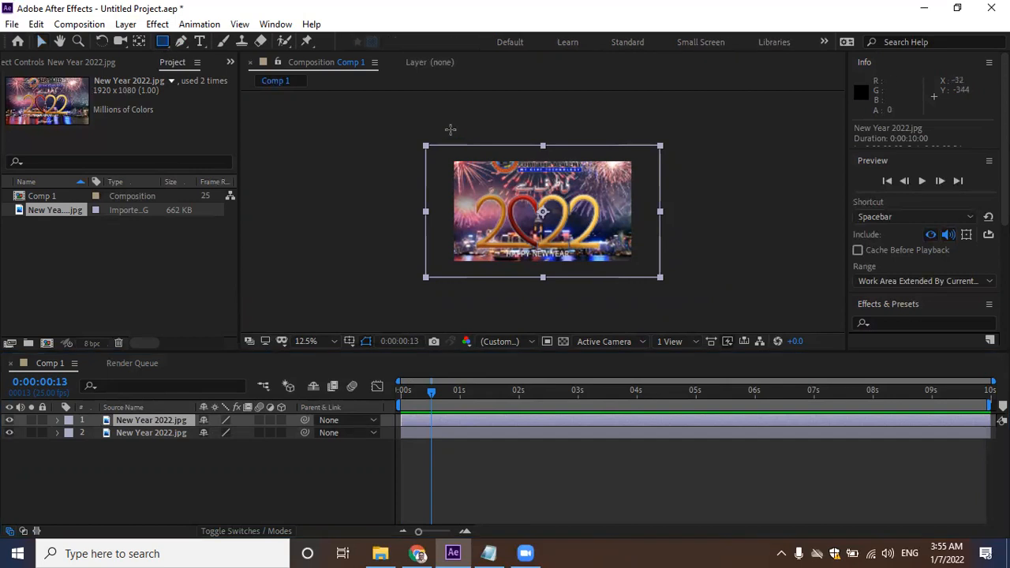
drag(457, 131, 481, 291)
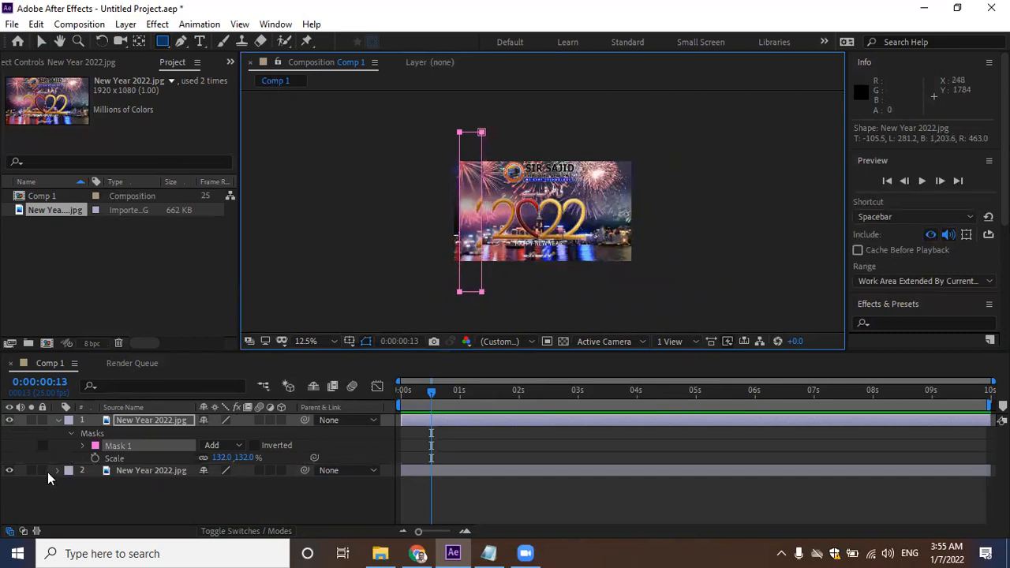
click(84, 446)
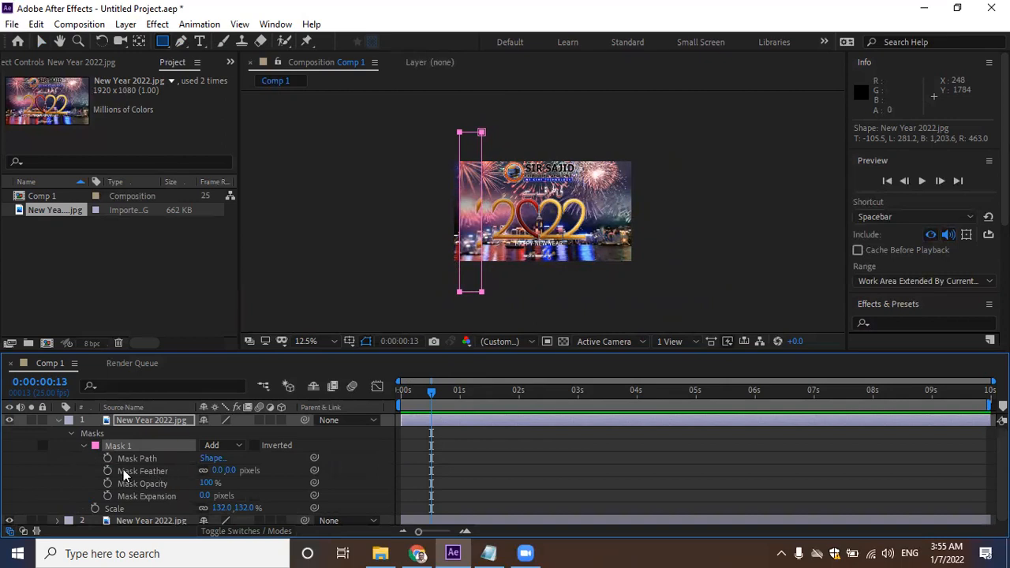
Start keyframing Mask Path and Mask Feather at 0:00:00:00, with the feather dimensions unlinked and the horizontal feather set to 59 pixels.
drag(434, 392, 394, 394)
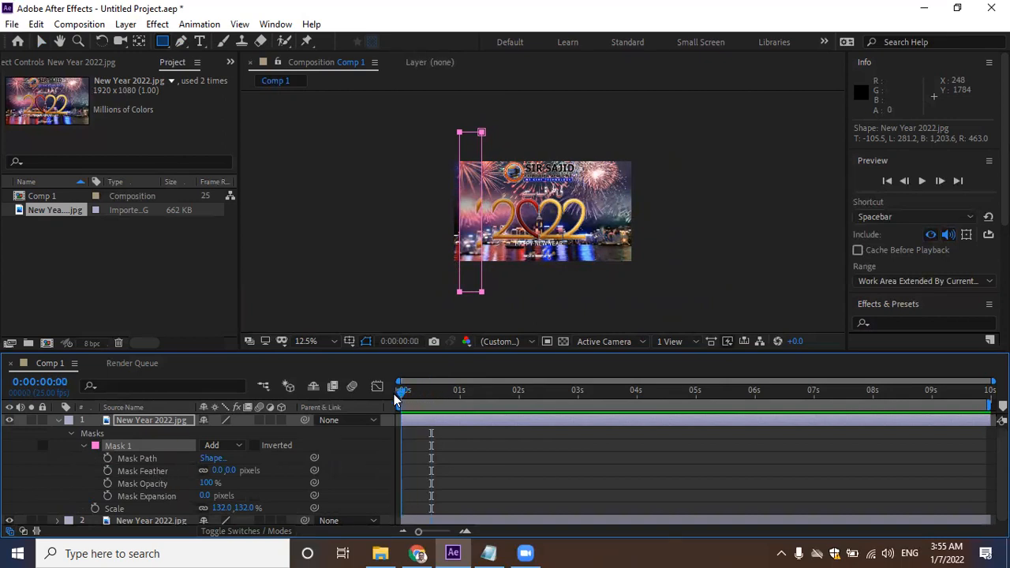
click(108, 459)
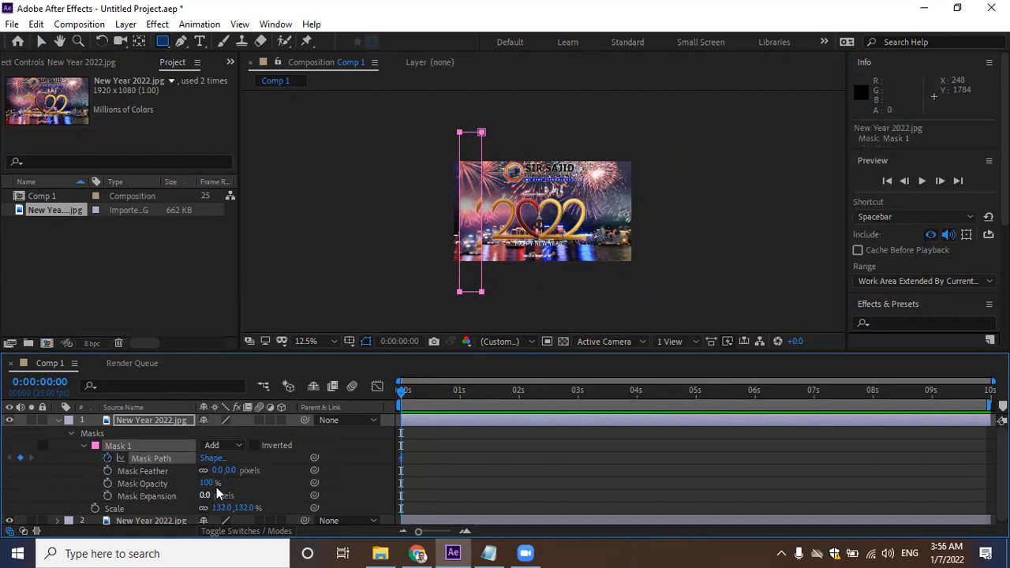
click(106, 471)
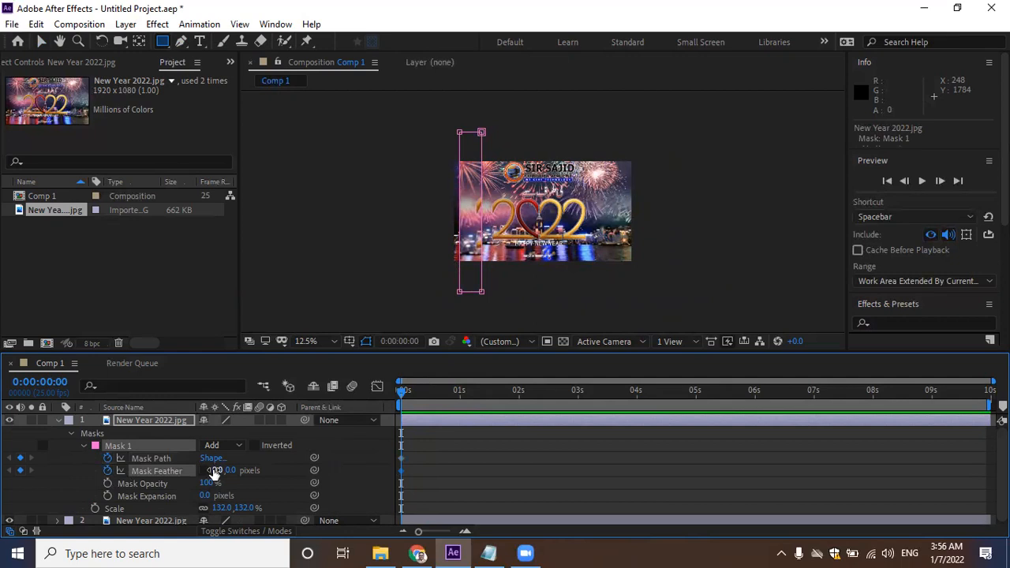
drag(211, 471, 283, 471)
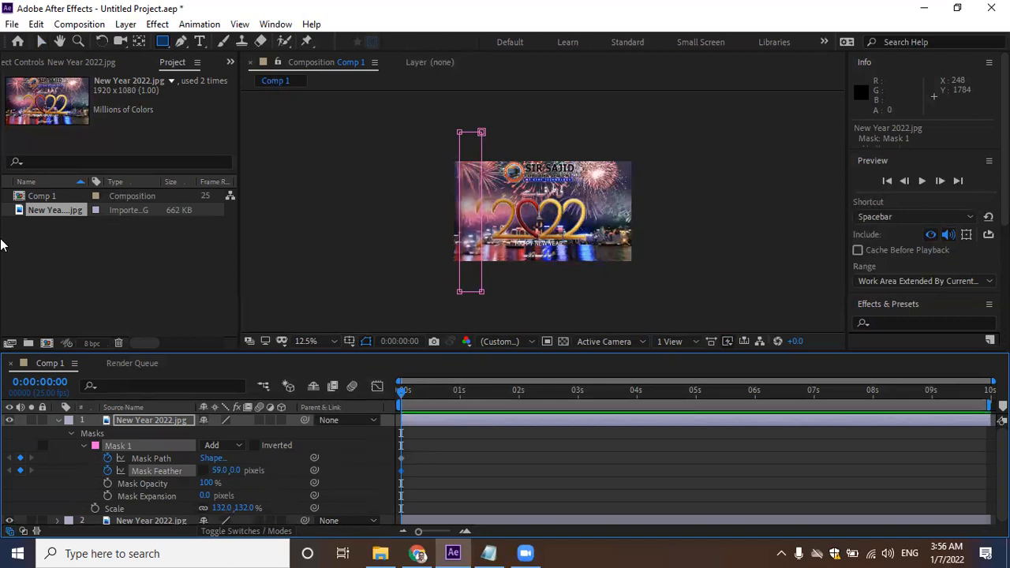
Move the whole mask outside the composition's left edge at 0:00:00:00.
click(42, 41)
drag(451, 122, 514, 327)
drag(479, 294, 431, 290)
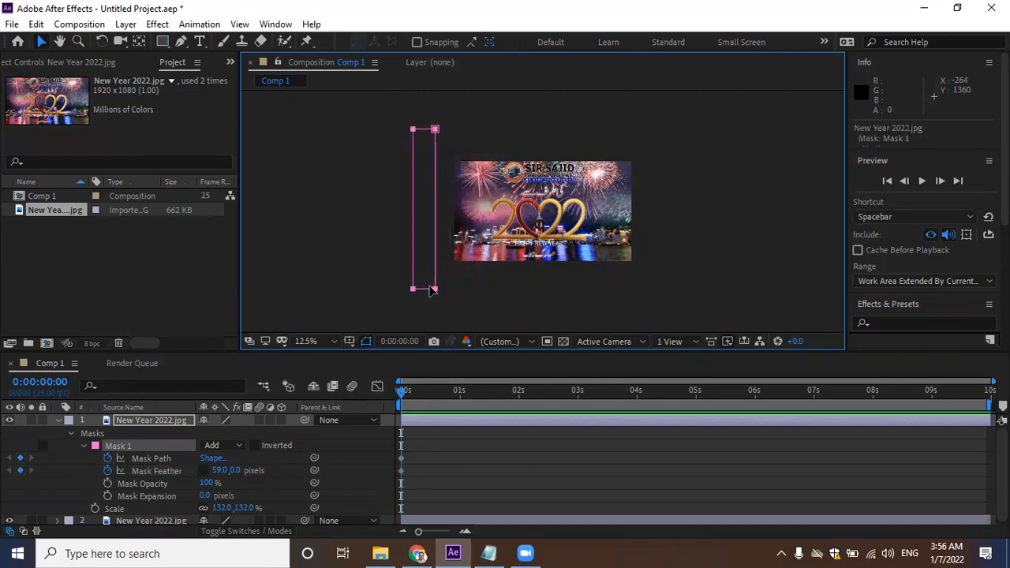
Move the whole mask past the composition's right edge at 0:00:00:24, and back past the left edge at 0:00:02:00.
drag(401, 397, 460, 403)
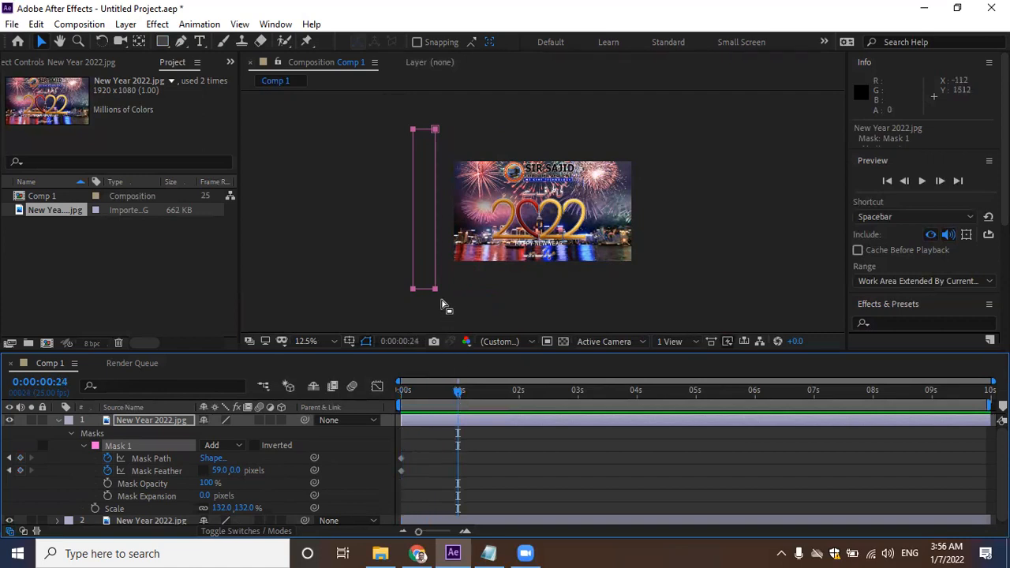
drag(441, 291, 668, 296)
drag(455, 397, 519, 399)
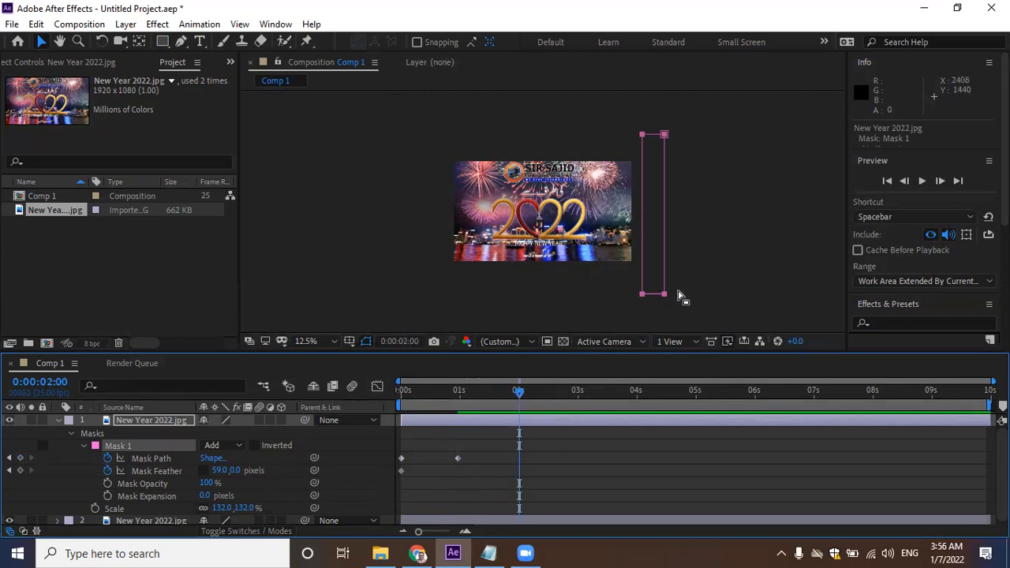
drag(662, 295, 446, 290)
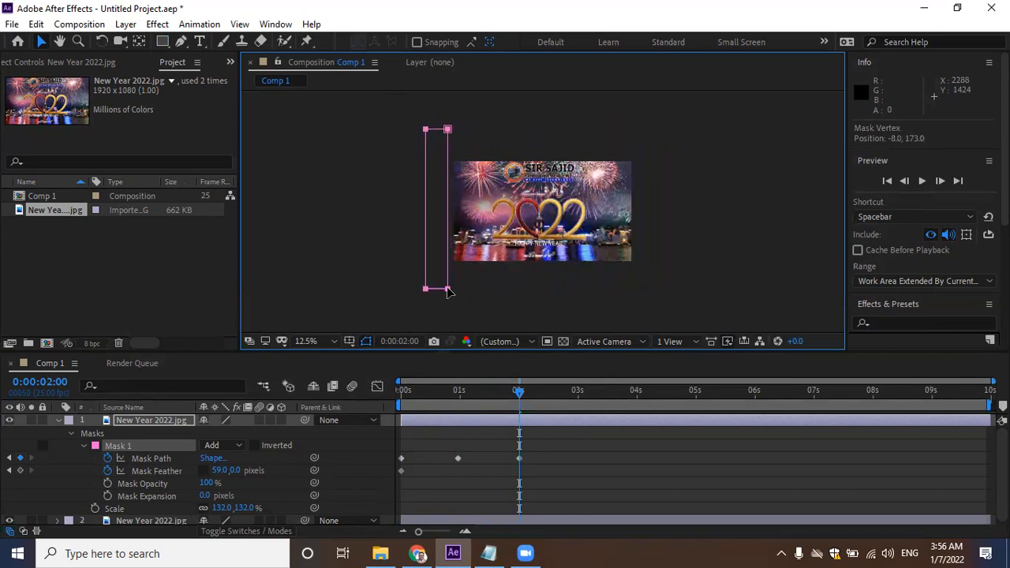
Move the whole mask to the middle of the composition at 0:00:03:03.
drag(521, 392, 584, 387)
drag(448, 292, 552, 291)
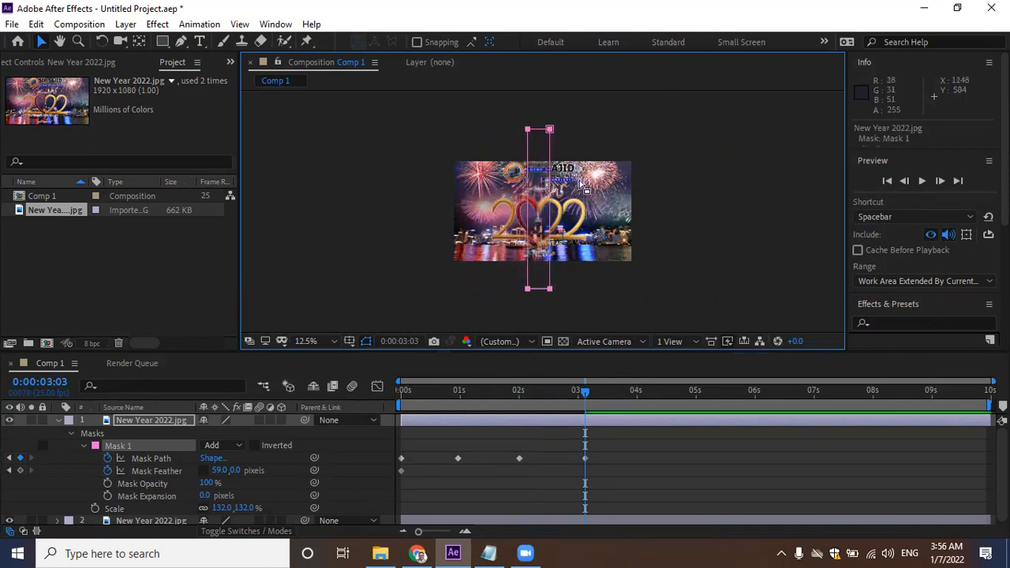
click(582, 113)
drag(542, 180, 541, 285)
click(547, 287)
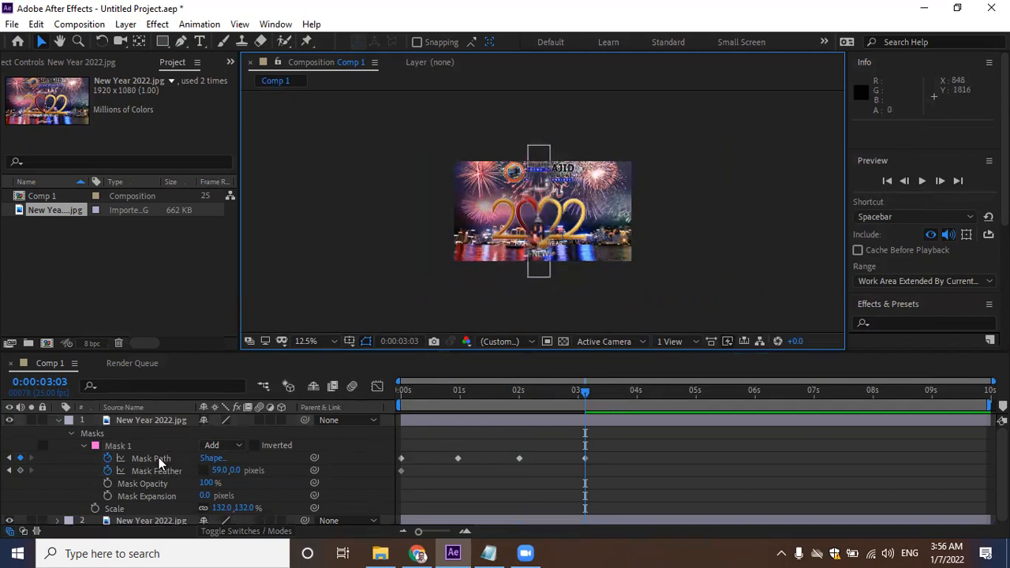
click(123, 445)
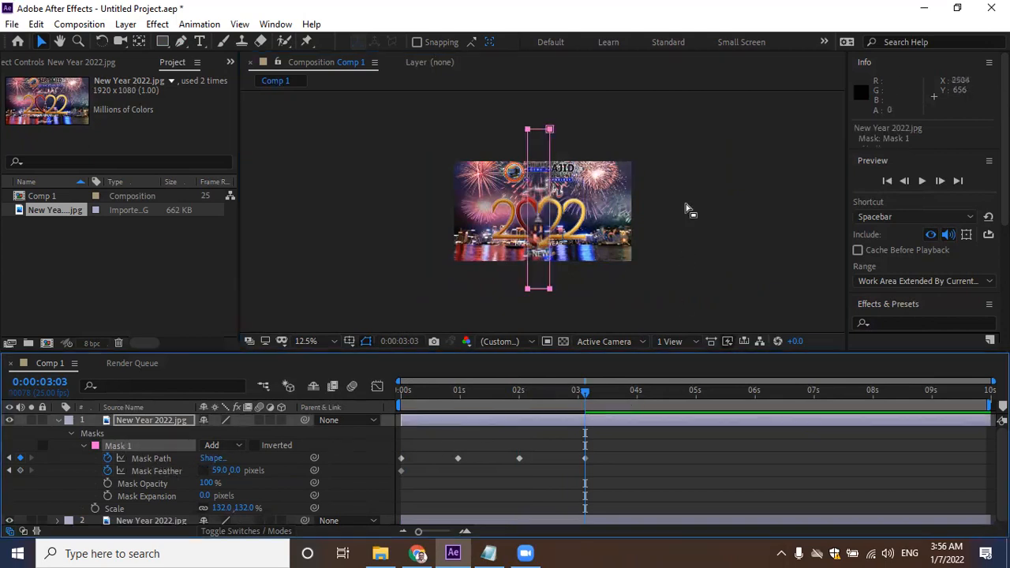
click(564, 122)
click(560, 116)
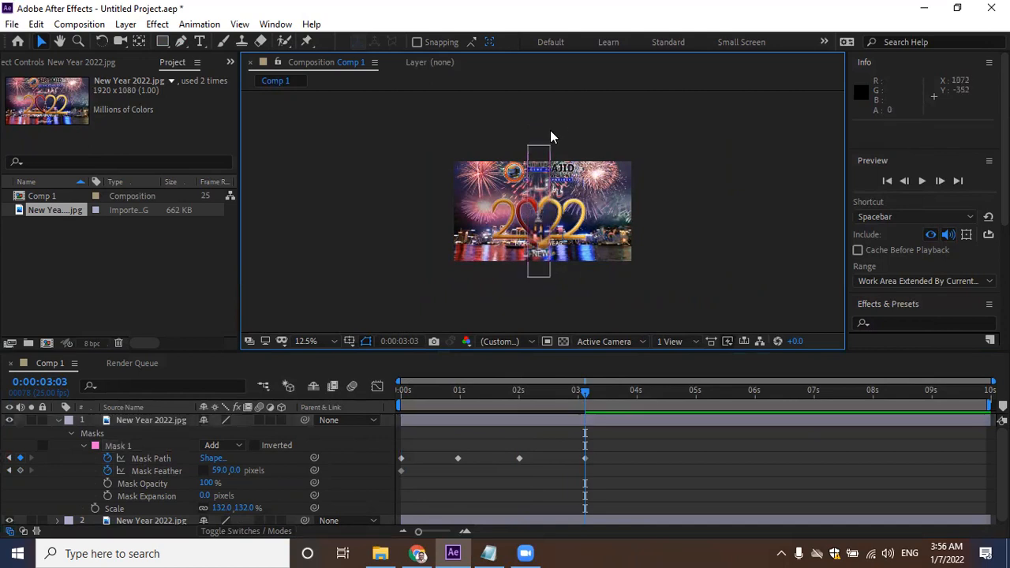
click(586, 392)
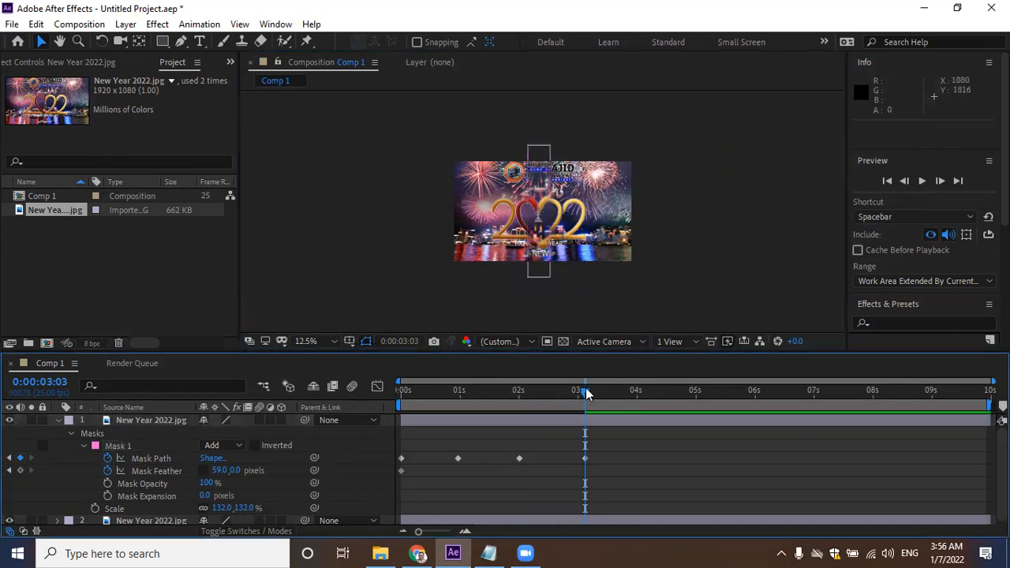
Widen the mask at 0:00:03:03 by moving its right and left corners beyond the composition's edges so it covers the whole image.
click(547, 278)
click(550, 276)
click(562, 286)
drag(558, 301, 643, 283)
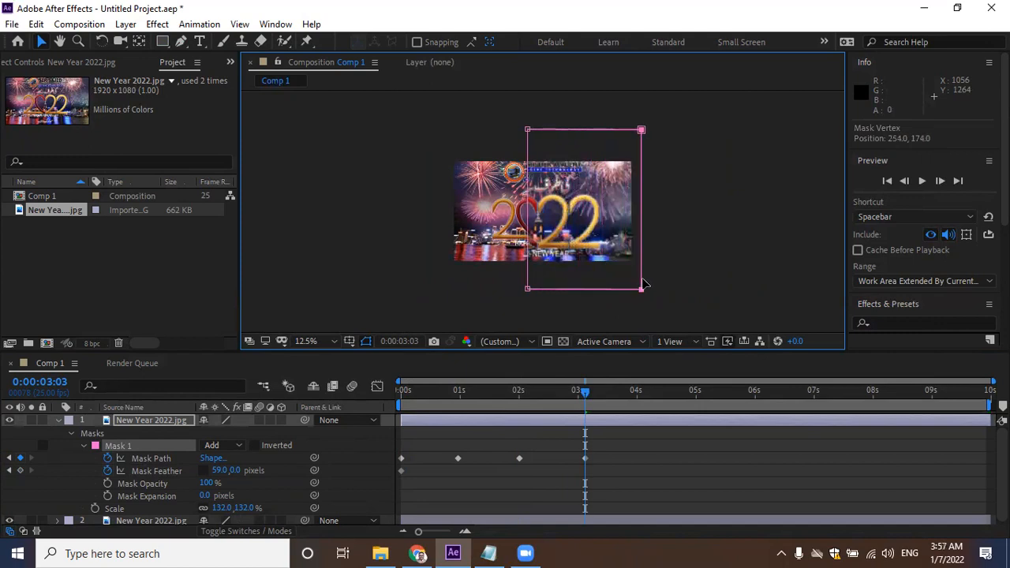
drag(528, 290, 402, 285)
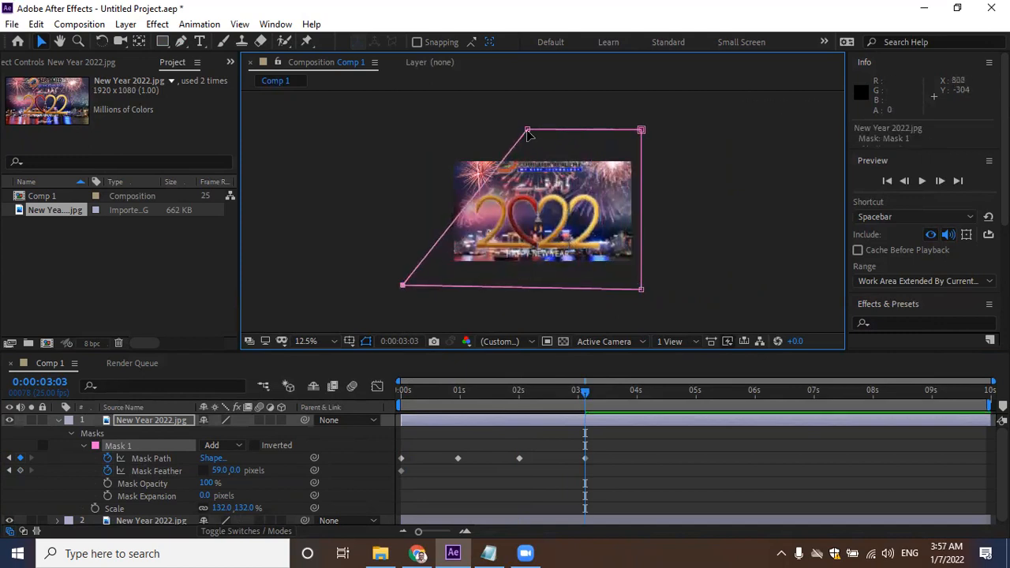
drag(527, 130, 407, 134)
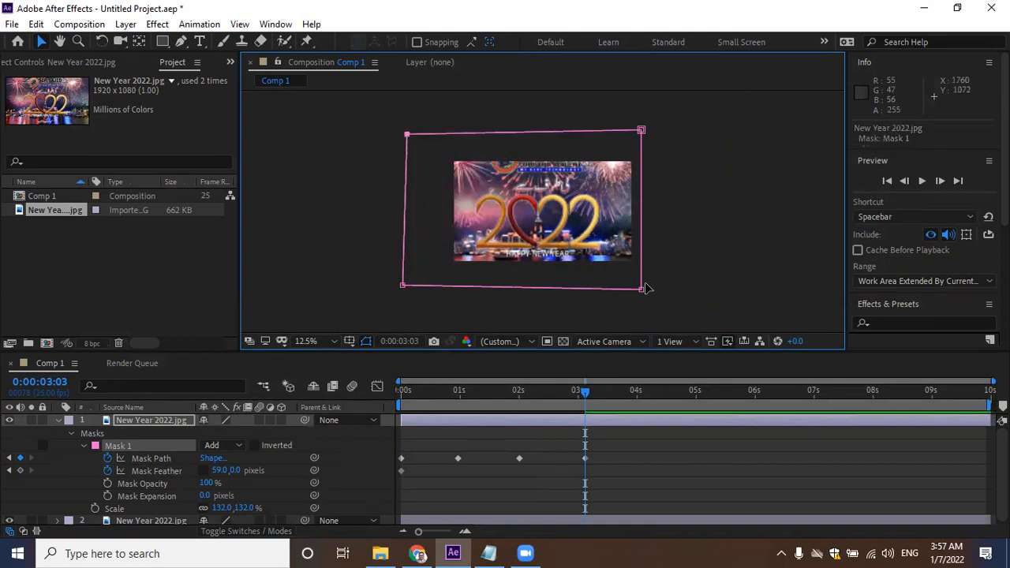
End the work area at 0:00:03:03, fit the composition in the viewer, and preview the animation from the start.
key(n)
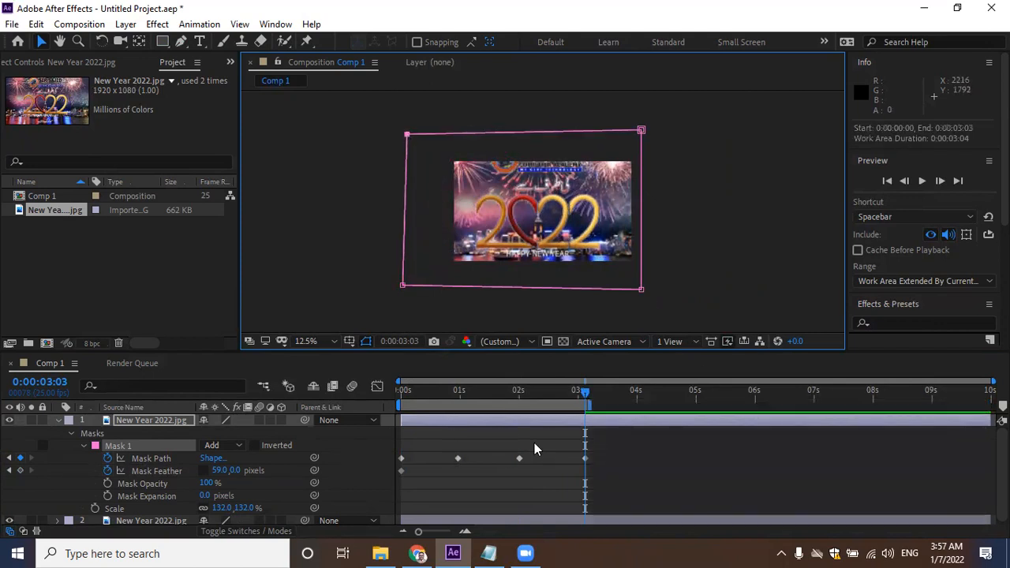
drag(585, 397, 390, 377)
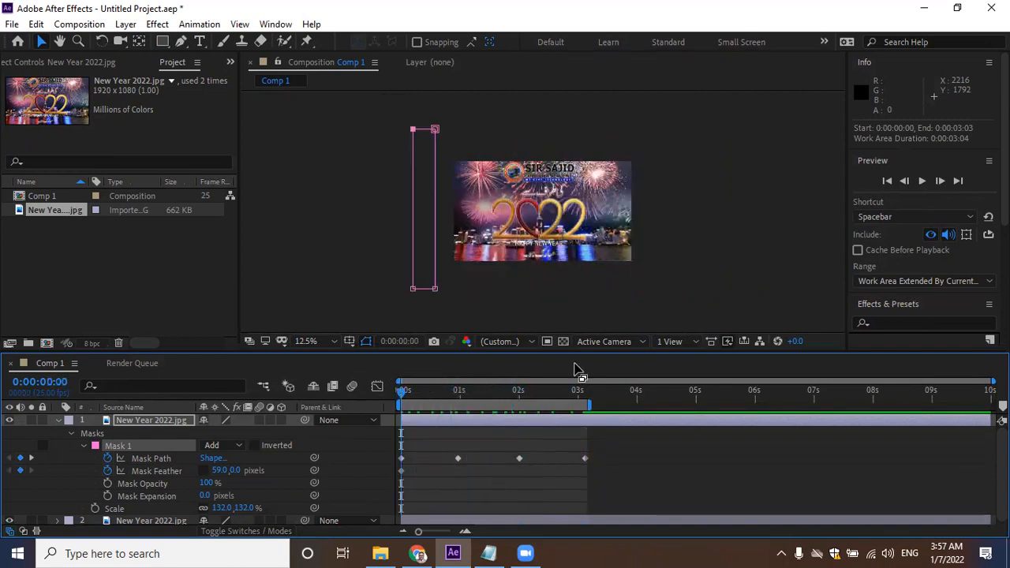
click(324, 341)
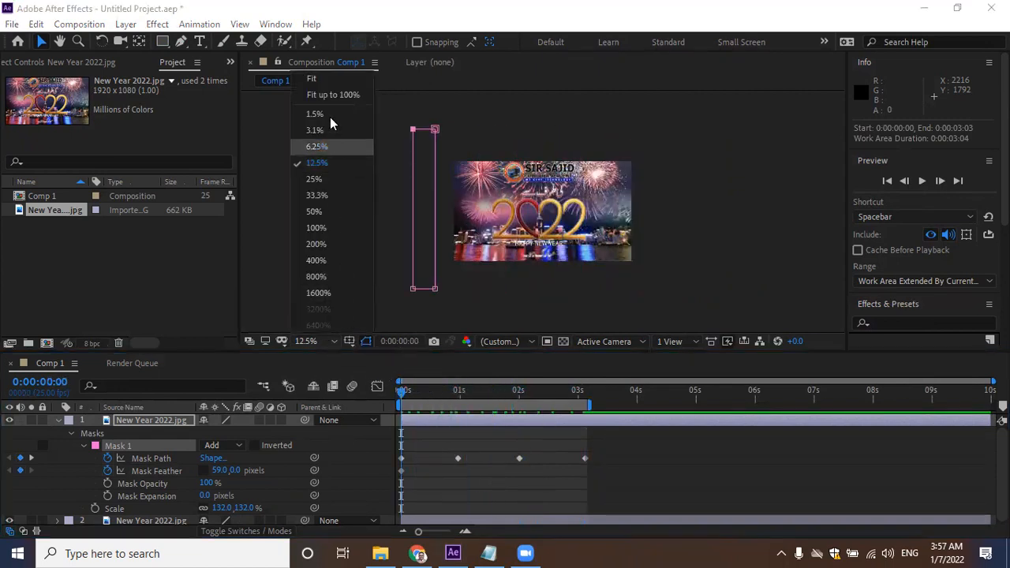
click(323, 78)
key(space)
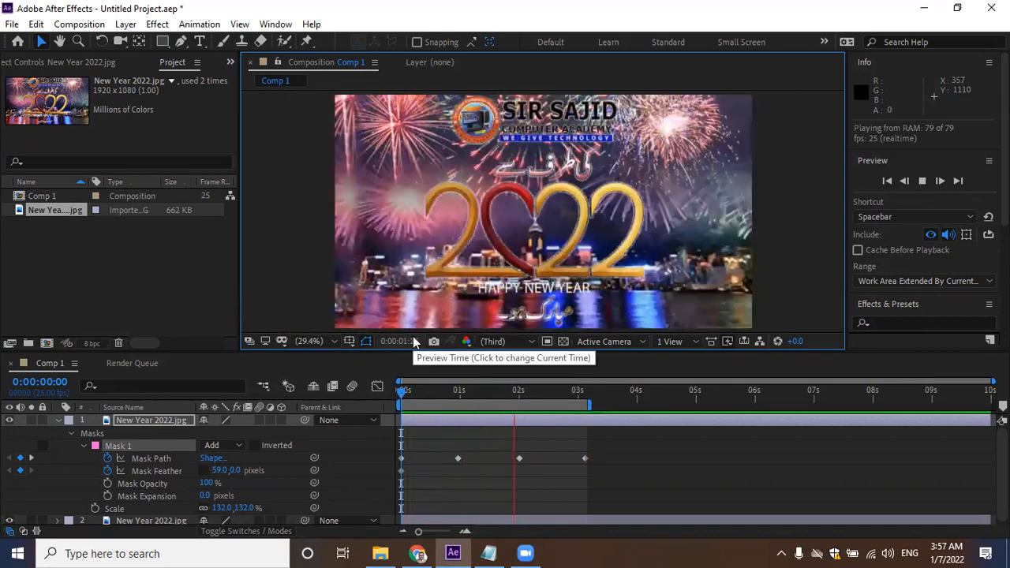